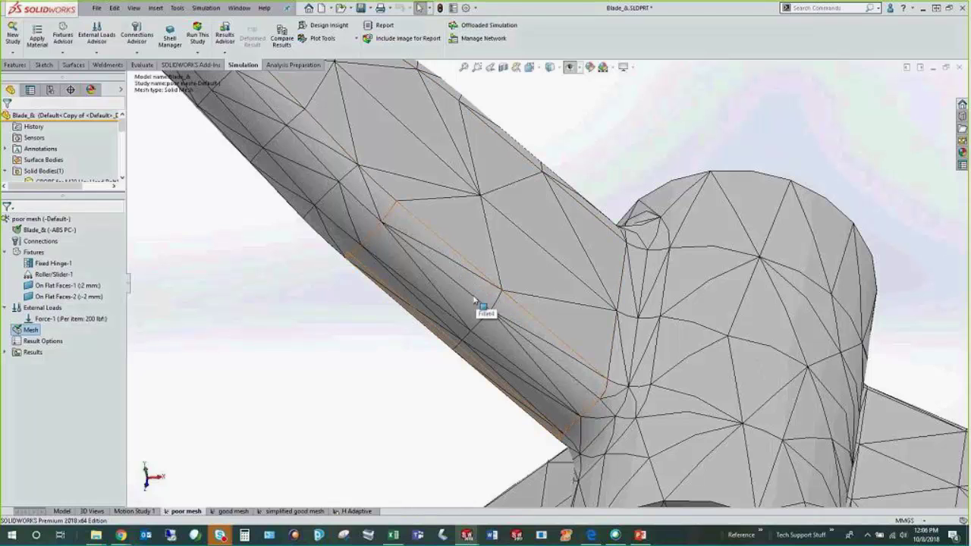
Review the mesh details of the poor mesh study in an enlarged details window, then close it.
{"action": "scroll", "coordinate": [553, 310], "scroll_direction": "down", "scroll_amount": 2}
{"action": "scroll", "coordinate": [553, 317], "scroll_direction": "down", "scroll_amount": 3}
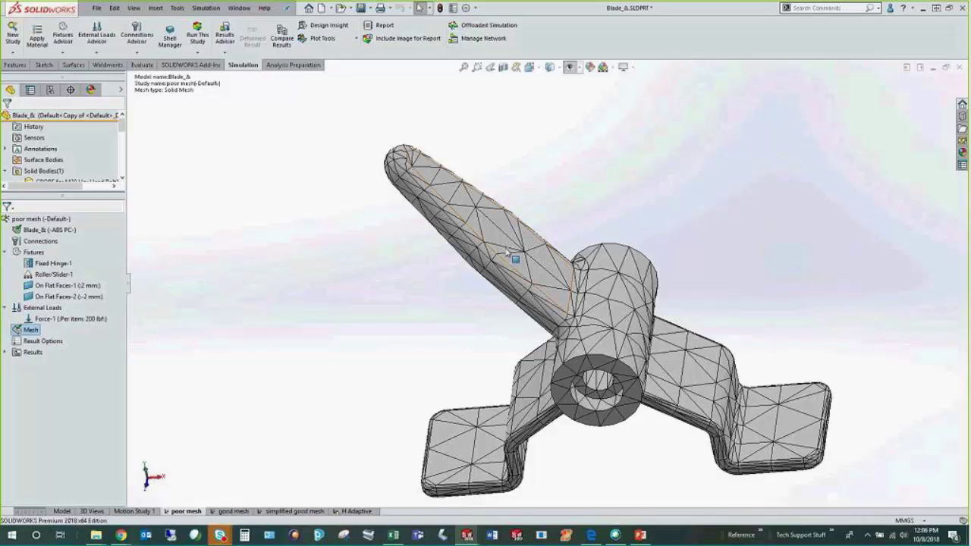
{"action": "left_click", "coordinate": [28, 334]}
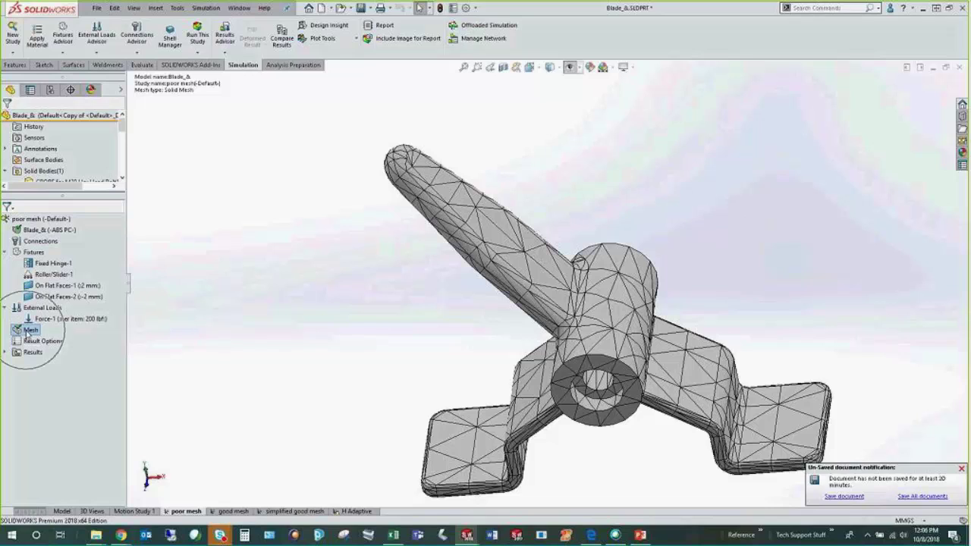
{"action": "right_click", "coordinate": [28, 332]}
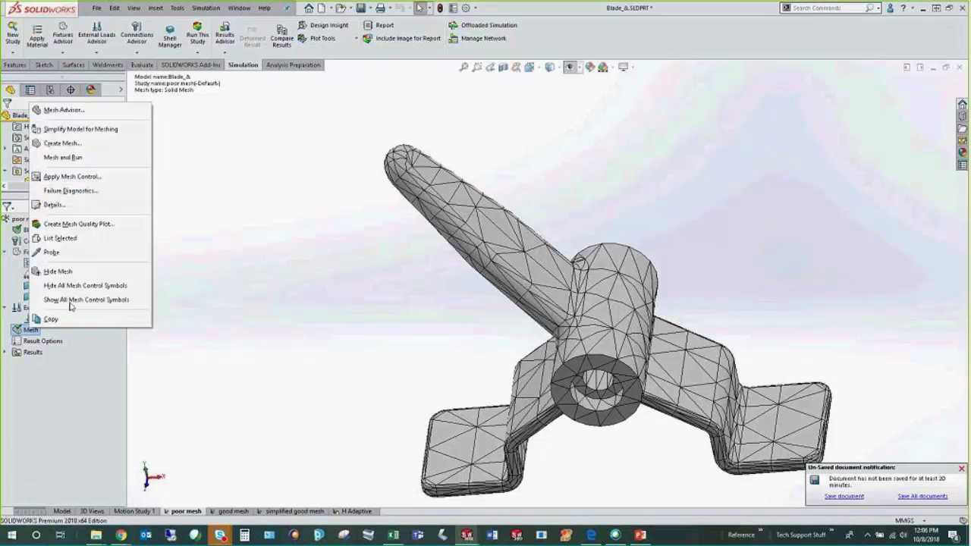
{"action": "left_click", "coordinate": [53, 208]}
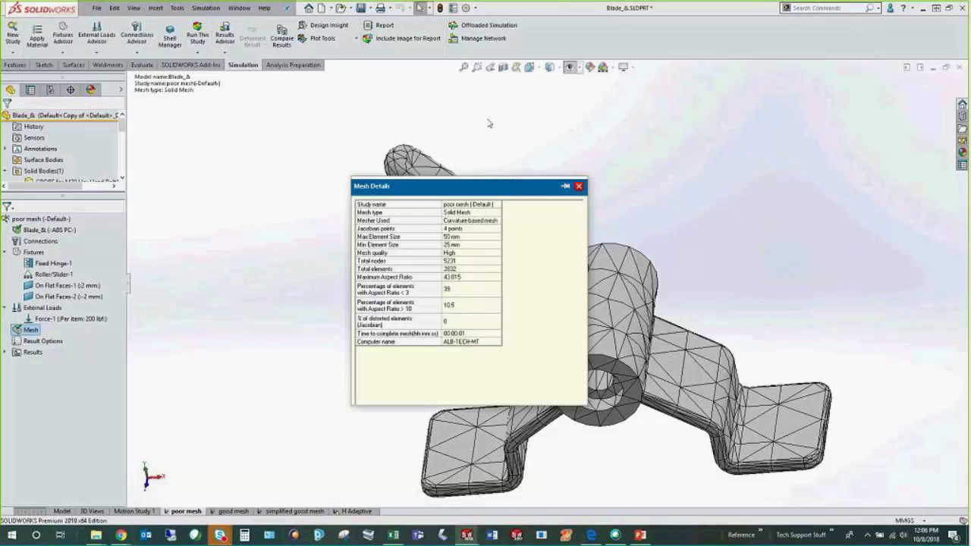
{"action": "left_click_drag", "start_coordinate": [578, 340], "coordinate": [737, 501]}
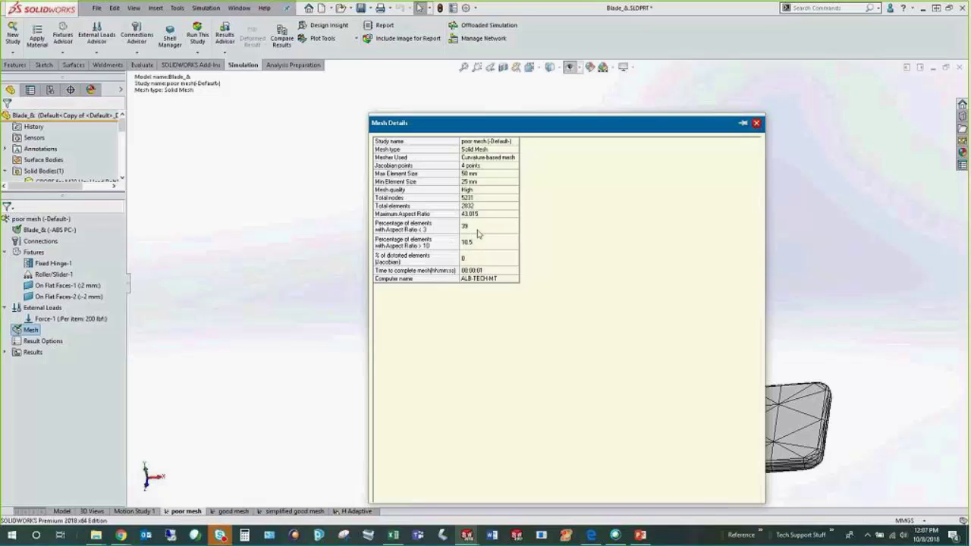
{"action": "left_click", "coordinate": [756, 122]}
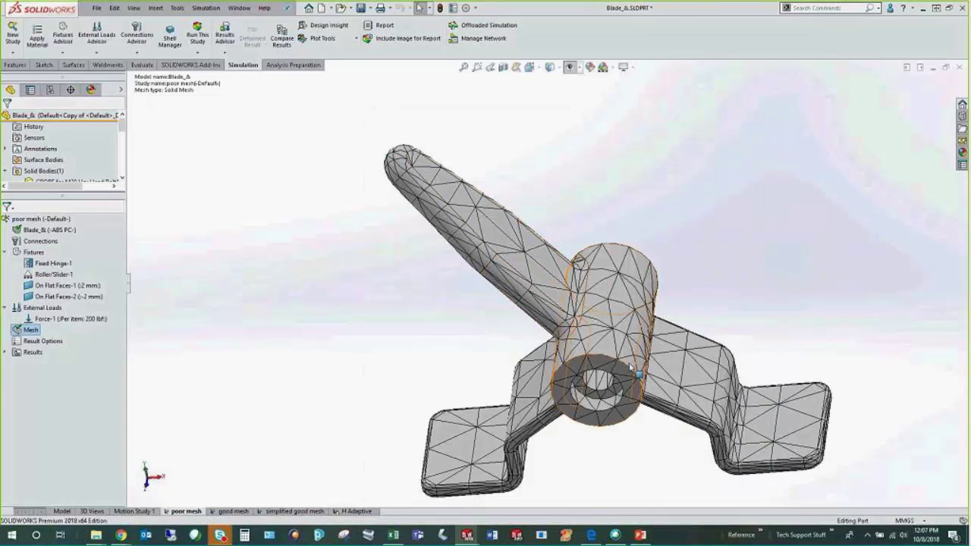
Create an aspect ratio mesh quality plot for the poor mesh study.
{"action": "right_click", "coordinate": [42, 334]}
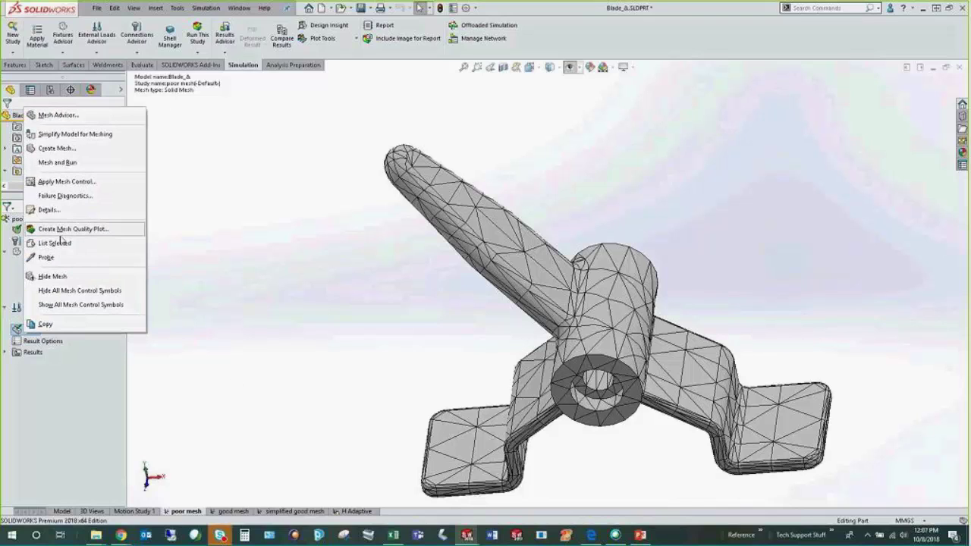
{"action": "left_click", "coordinate": [61, 232]}
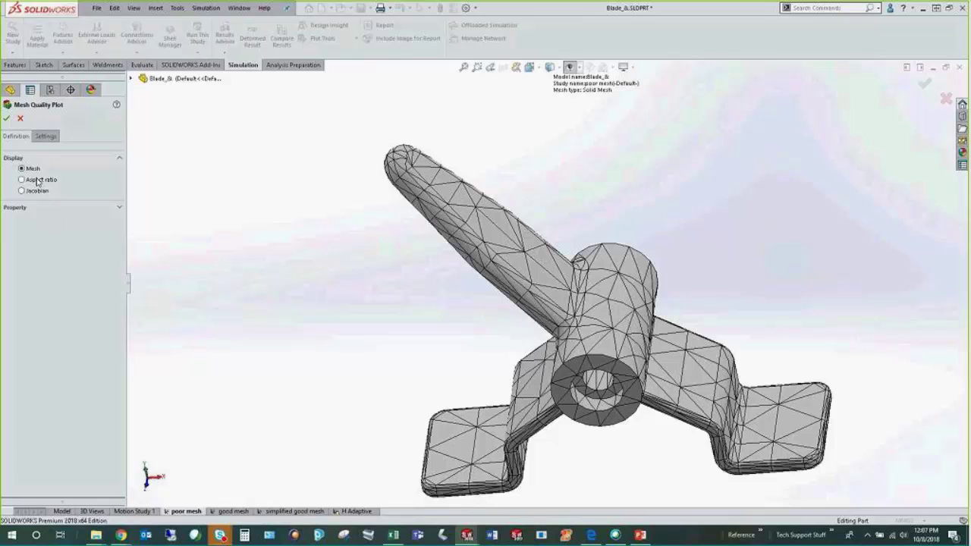
{"action": "left_click", "coordinate": [20, 180]}
{"action": "left_click", "coordinate": [6, 119]}
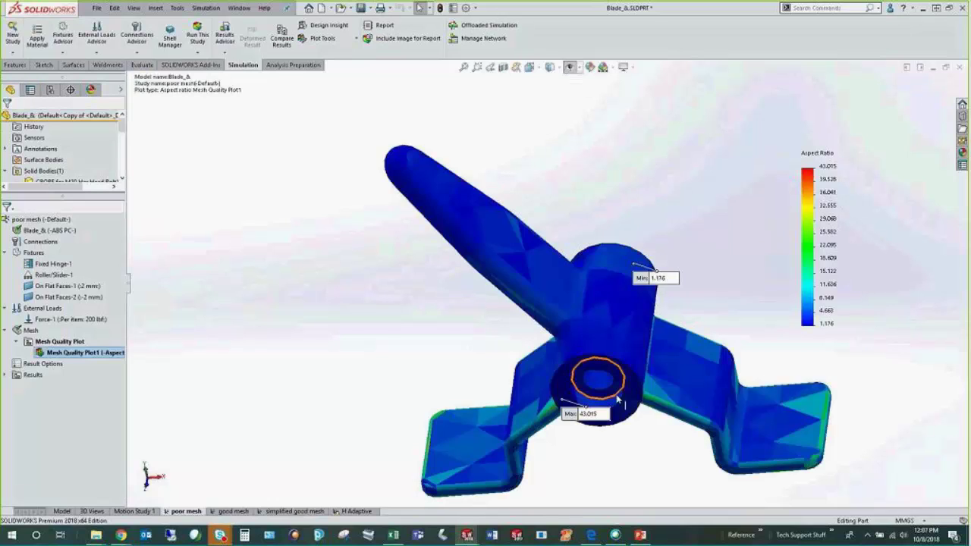
Set the maximum of the aspect ratio colour chart to 3.
{"action": "middle_click_drag", "start_coordinate": [591, 379], "coordinate": [630, 326]}
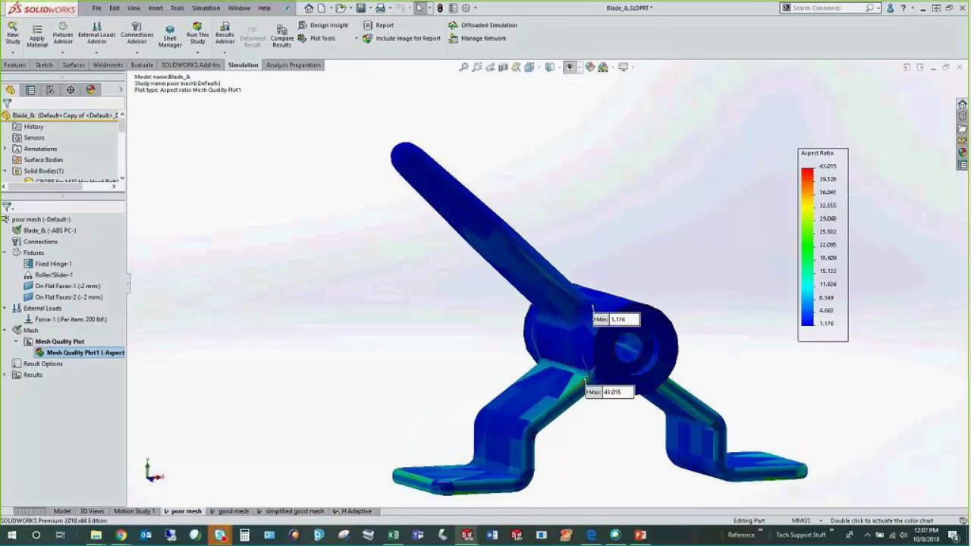
{"action": "double_click", "coordinate": [832, 168]}
{"action": "type", "text": "3"}
{"action": "key", "text": "Return"}
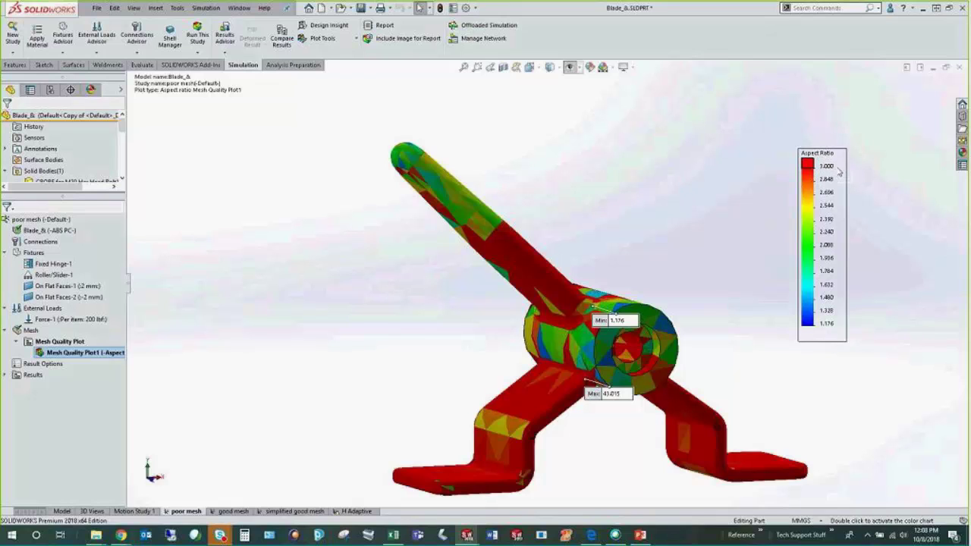
{"action": "middle_click_drag", "start_coordinate": [720, 217], "coordinate": [634, 350]}
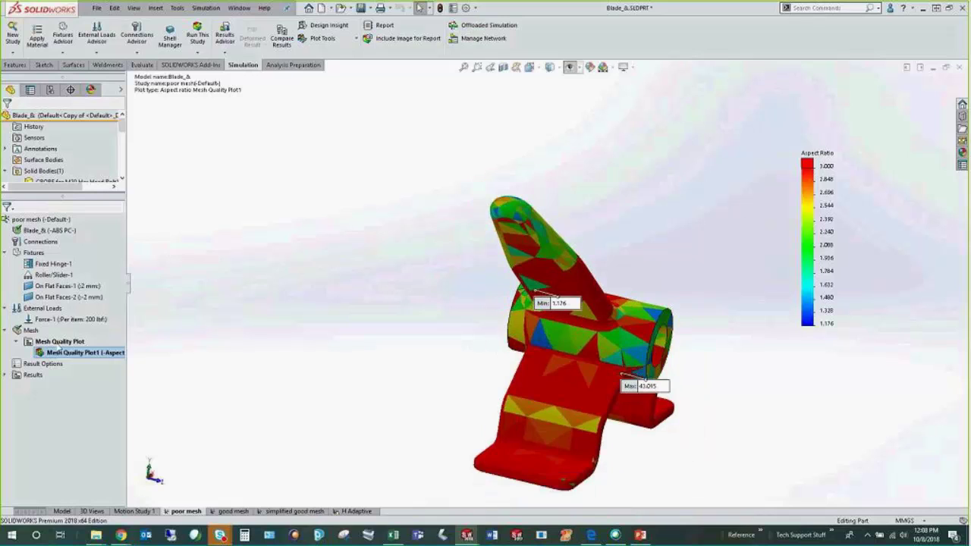
{"action": "right_click", "coordinate": [66, 354]}
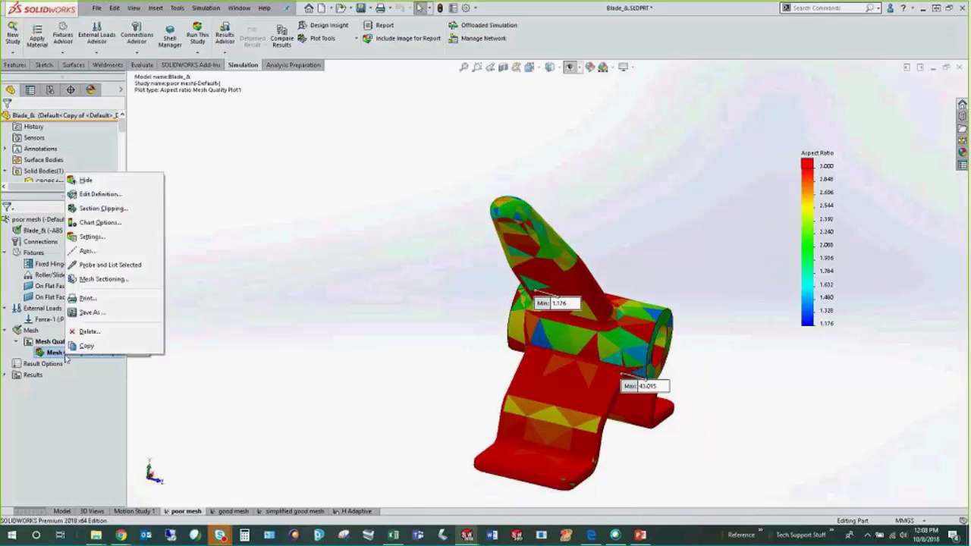
{"action": "left_click", "coordinate": [102, 279]}
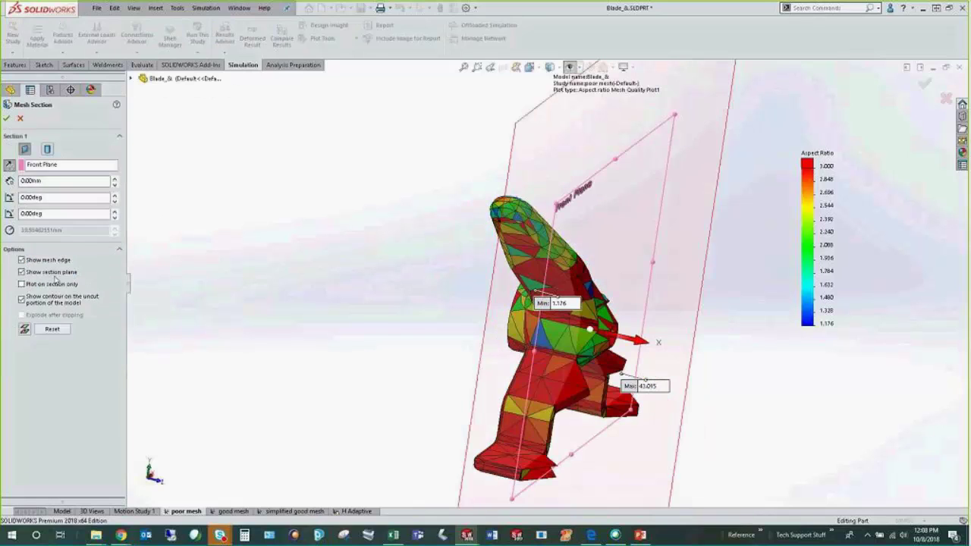
{"action": "left_click", "coordinate": [21, 118]}
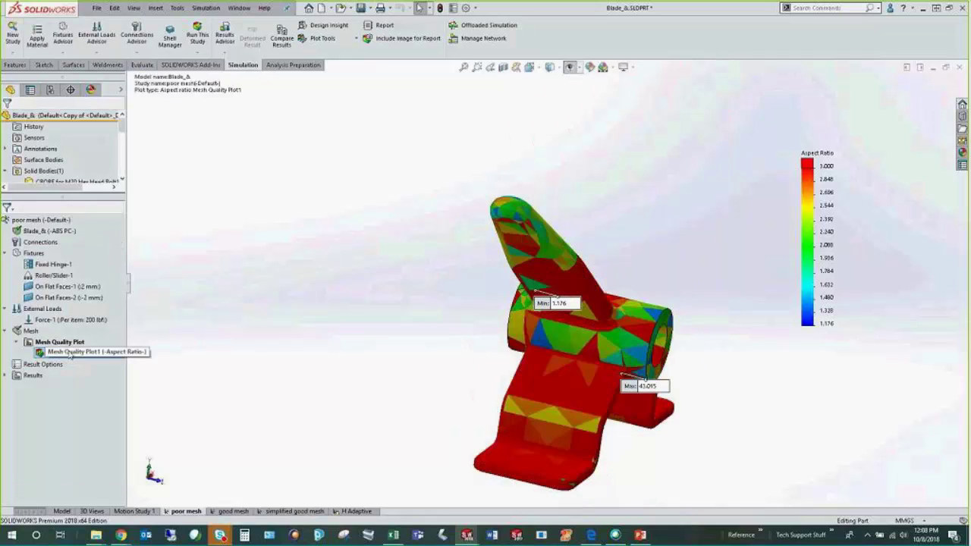
Start a mesh section of the aspect ratio plot on the Front Plane and move the Min and Max labels clear of the model.
{"action": "right_click", "coordinate": [52, 355]}
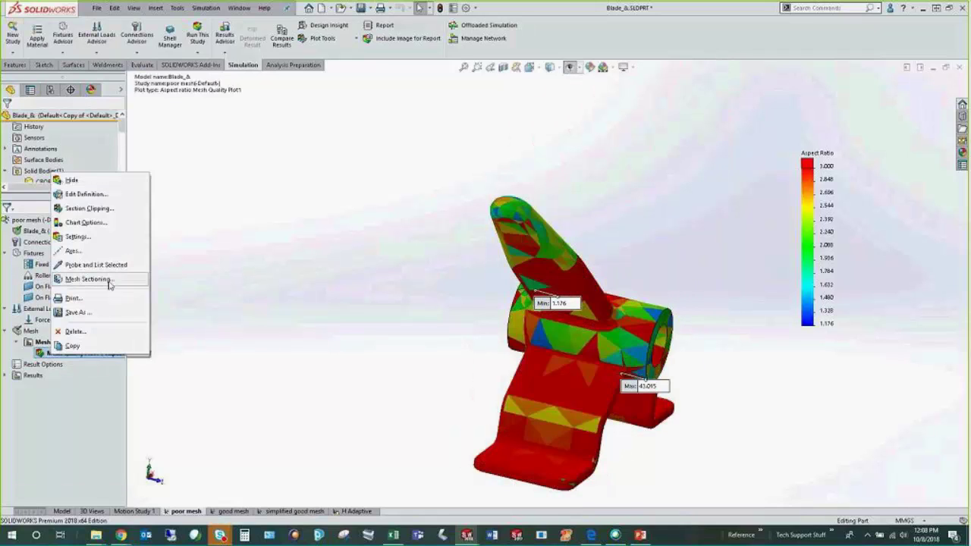
{"action": "left_click", "coordinate": [88, 279]}
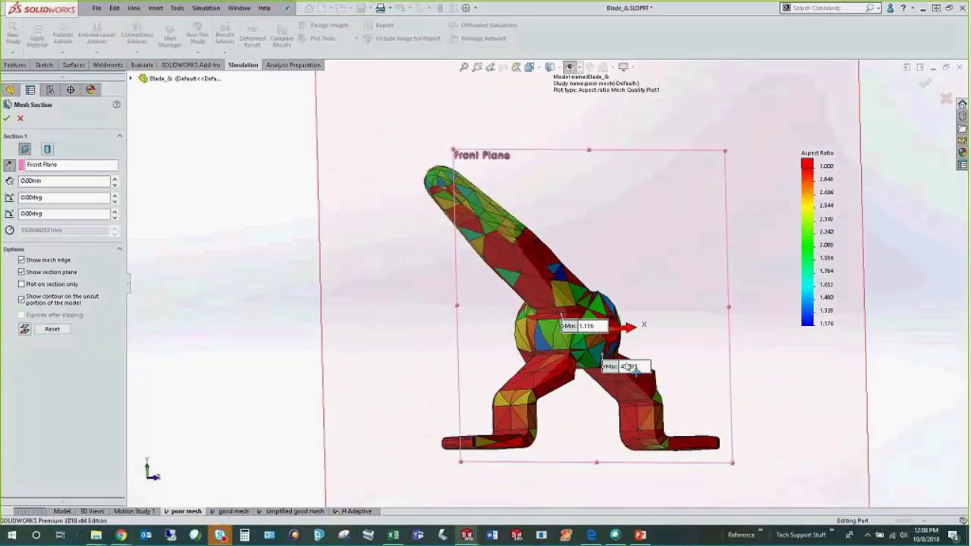
{"action": "scroll", "coordinate": [660, 319], "scroll_direction": "down", "scroll_amount": 3}
{"action": "left_click_drag", "start_coordinate": [486, 355], "coordinate": [355, 348]}
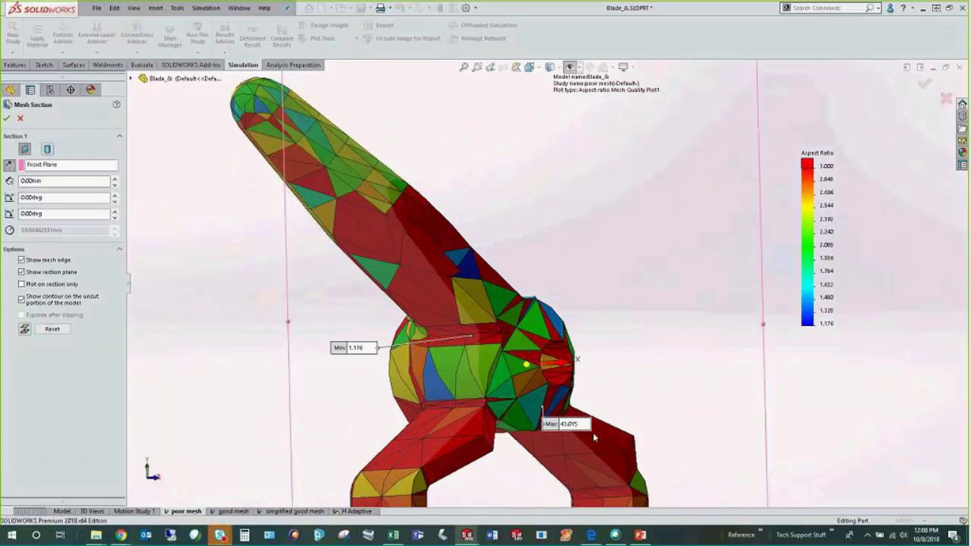
{"action": "left_click_drag", "start_coordinate": [580, 427], "coordinate": [740, 328]}
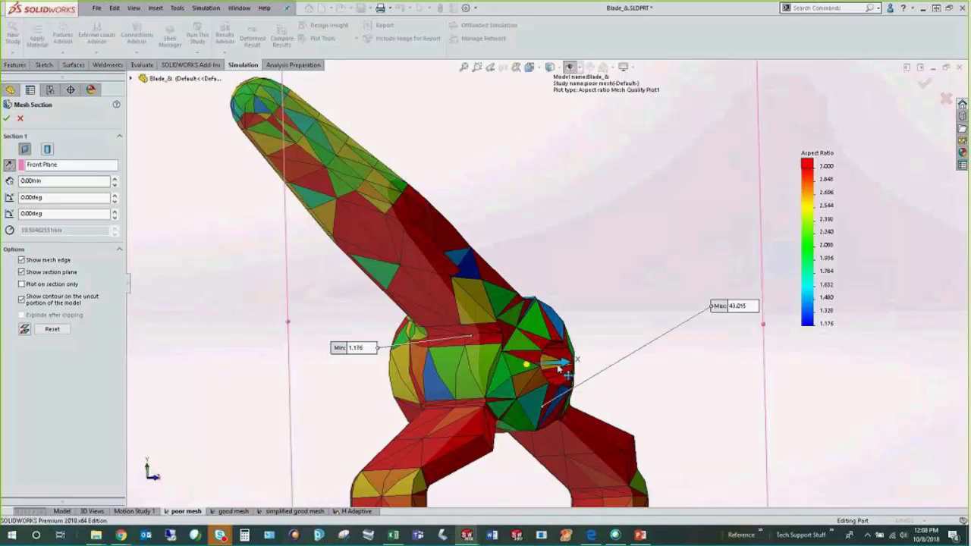
Offset the section plane to about 38.37 mm, inspect the elements around the maximum aspect ratio location, and apply the mesh section.
{"action": "left_click_drag", "start_coordinate": [565, 366], "coordinate": [493, 373]}
{"action": "middle_click_drag", "start_coordinate": [493, 373], "coordinate": [404, 393]}
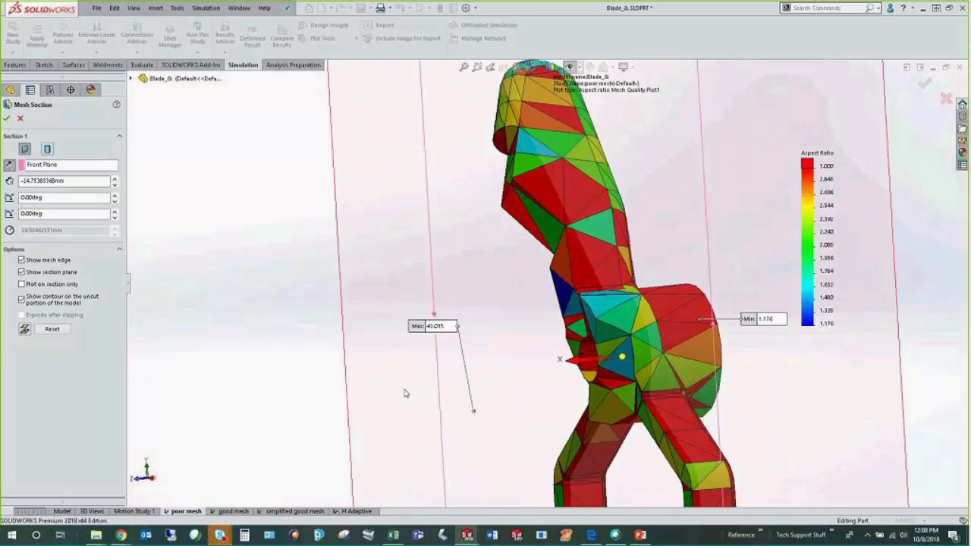
{"action": "middle_click_drag", "start_coordinate": [500, 343], "coordinate": [520, 322], "text": "ctrl"}
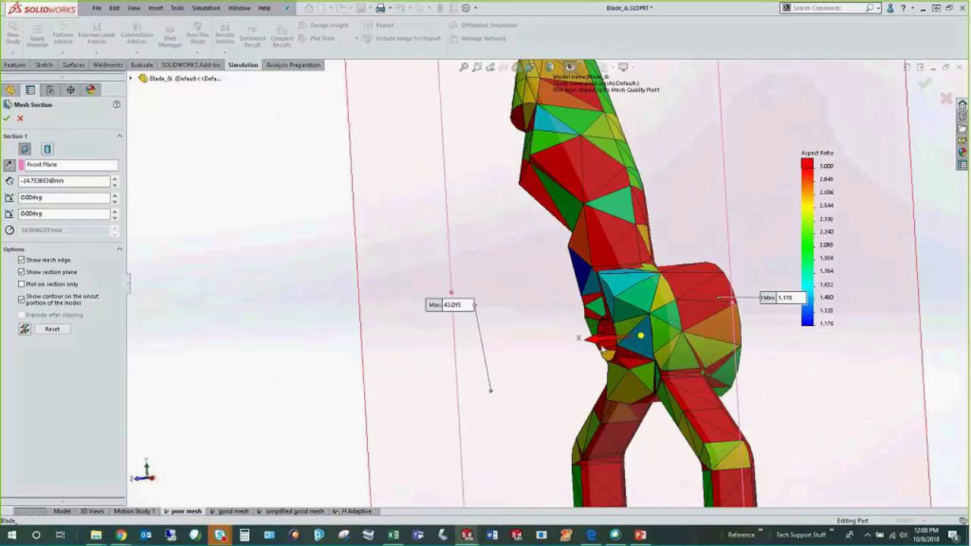
{"action": "left_click_drag", "start_coordinate": [596, 339], "coordinate": [464, 344]}
{"action": "middle_click_drag", "start_coordinate": [464, 343], "coordinate": [573, 391]}
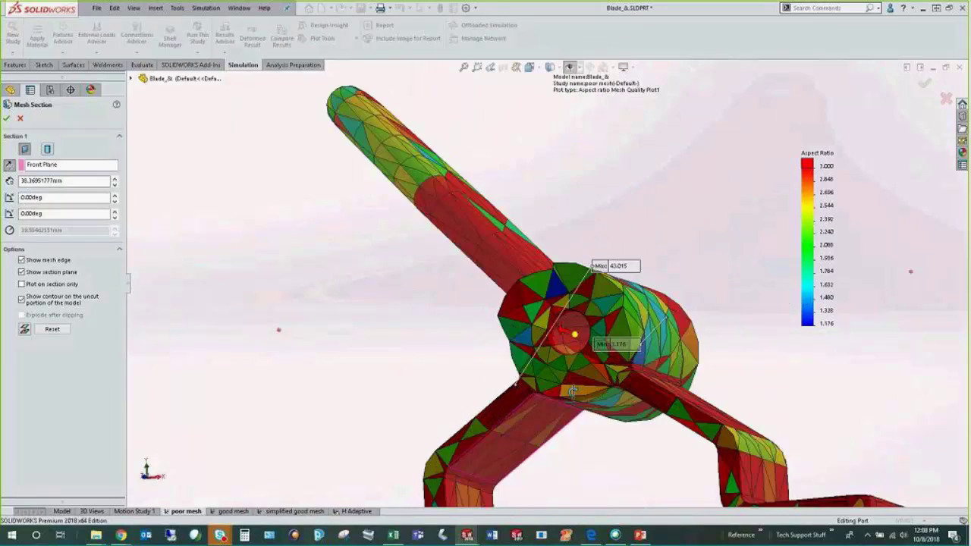
{"action": "scroll", "coordinate": [573, 391], "scroll_direction": "down", "scroll_amount": 10}
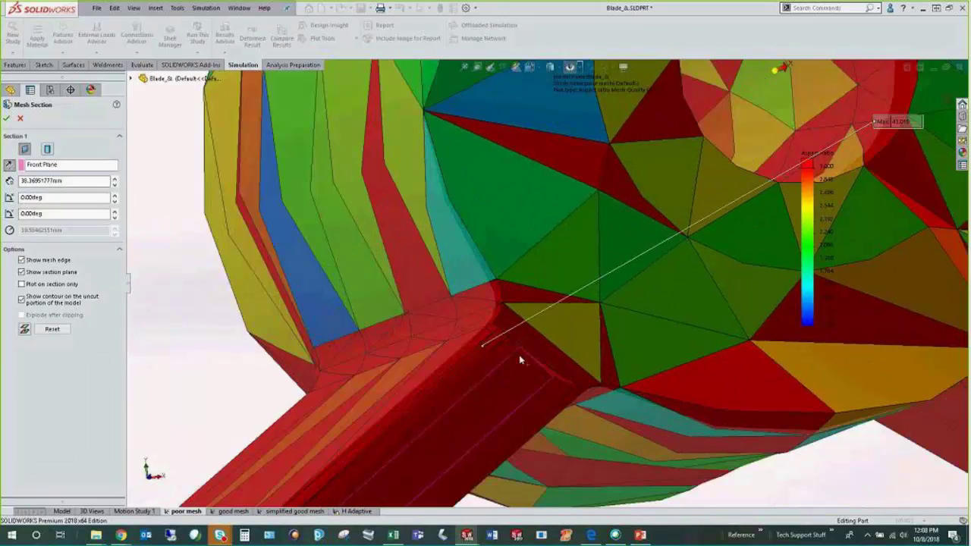
{"action": "scroll", "coordinate": [520, 360], "scroll_direction": "down", "scroll_amount": 2}
{"action": "scroll", "coordinate": [623, 319], "scroll_direction": "up", "scroll_amount": 10}
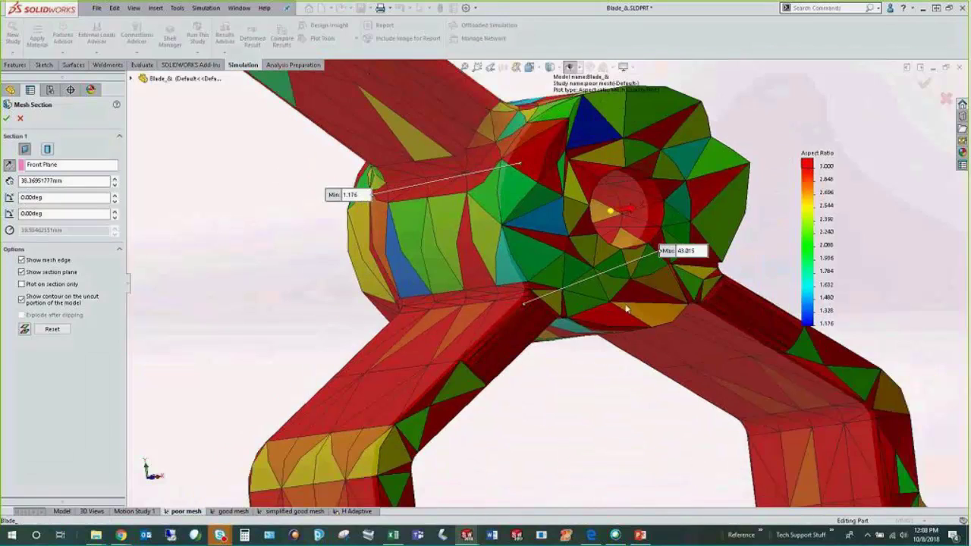
{"action": "scroll", "coordinate": [626, 308], "scroll_direction": "up", "scroll_amount": 3}
{"action": "scroll", "coordinate": [704, 298], "scroll_direction": "up", "scroll_amount": 4}
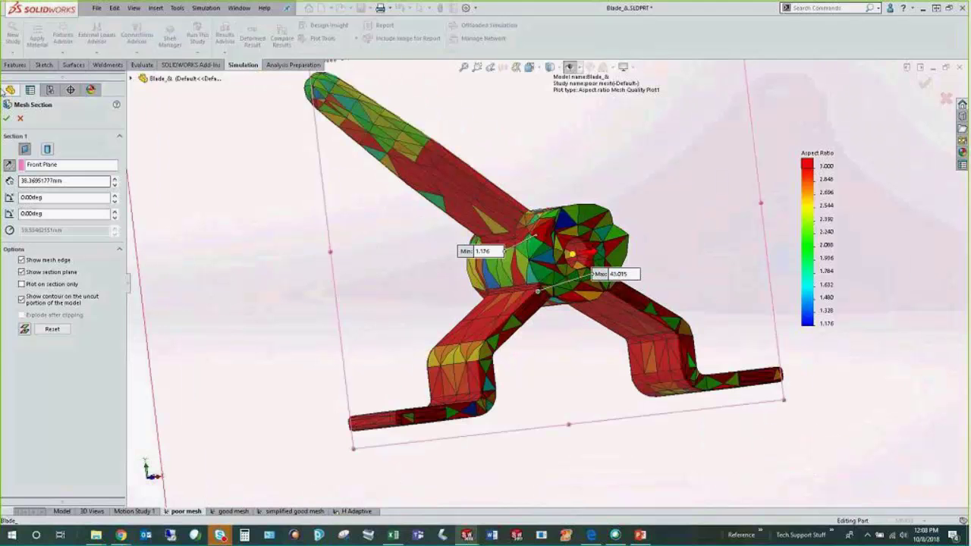
{"action": "left_click", "coordinate": [6, 117]}
Switch to the good mesh study and show its mesh.
{"action": "middle_click_drag", "start_coordinate": [433, 226], "coordinate": [182, 317]}
{"action": "scroll", "coordinate": [544, 277], "scroll_direction": "up", "scroll_amount": 3}
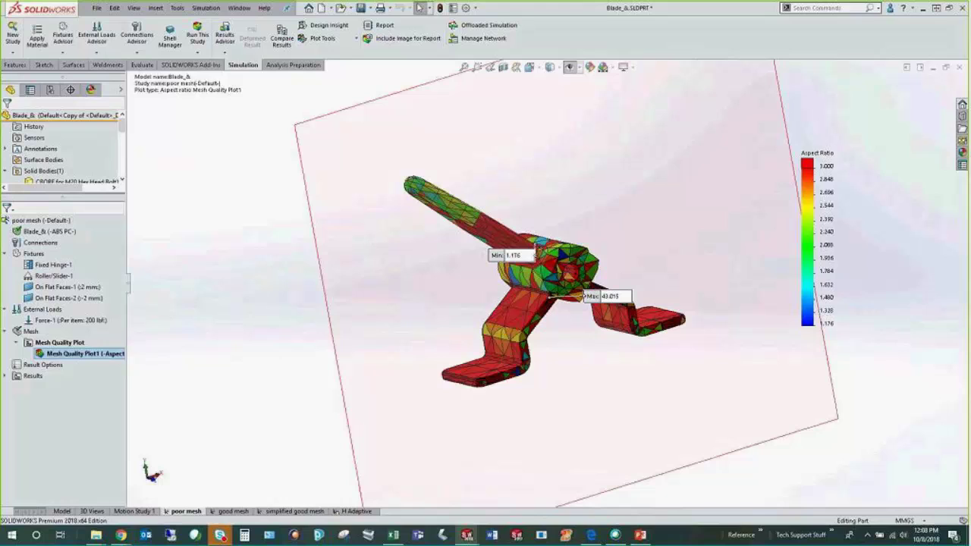
{"action": "left_click", "coordinate": [233, 511]}
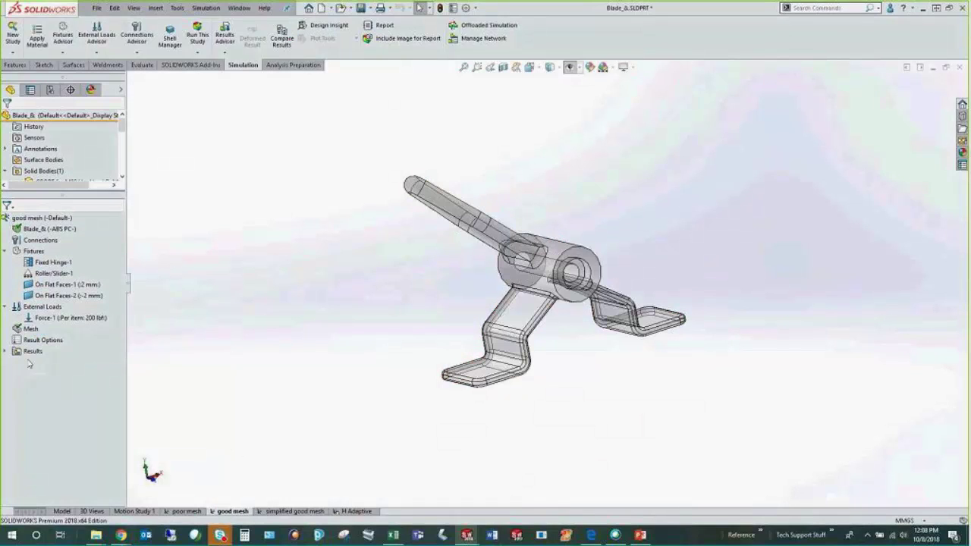
{"action": "right_click", "coordinate": [30, 328]}
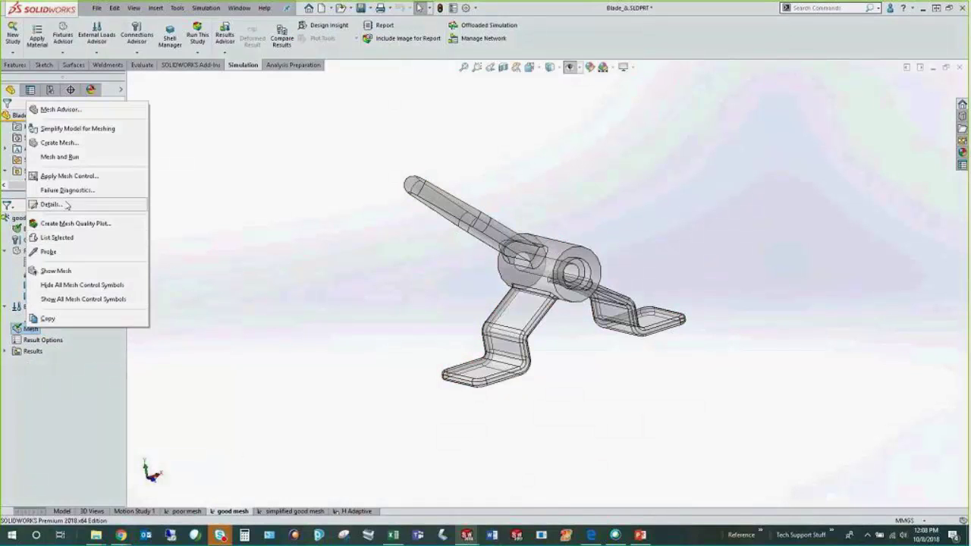
{"action": "left_click", "coordinate": [55, 271]}
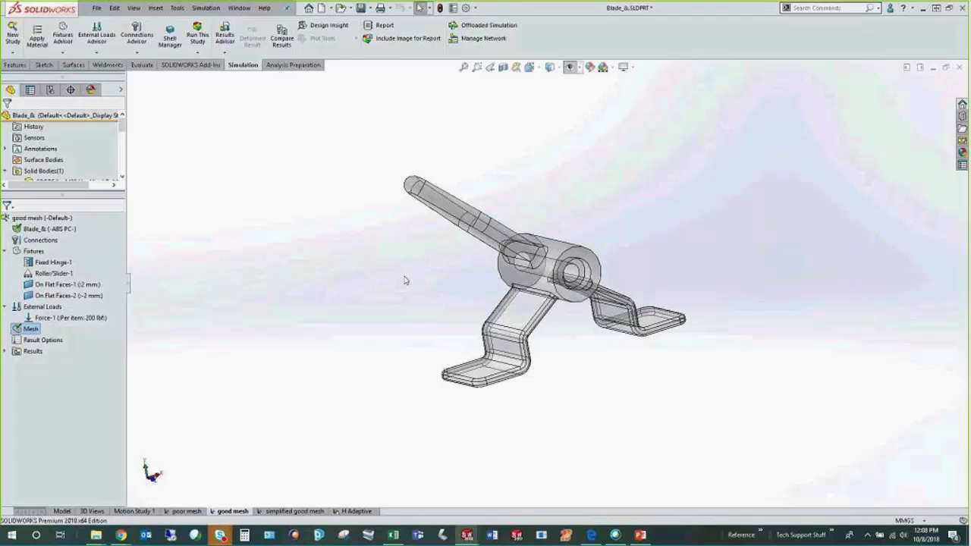
Select the Fillet2 face on the leg beside the hub and examine the mesh elements across the fillet up close.
{"action": "scroll", "coordinate": [576, 277], "scroll_direction": "down", "scroll_amount": 5}
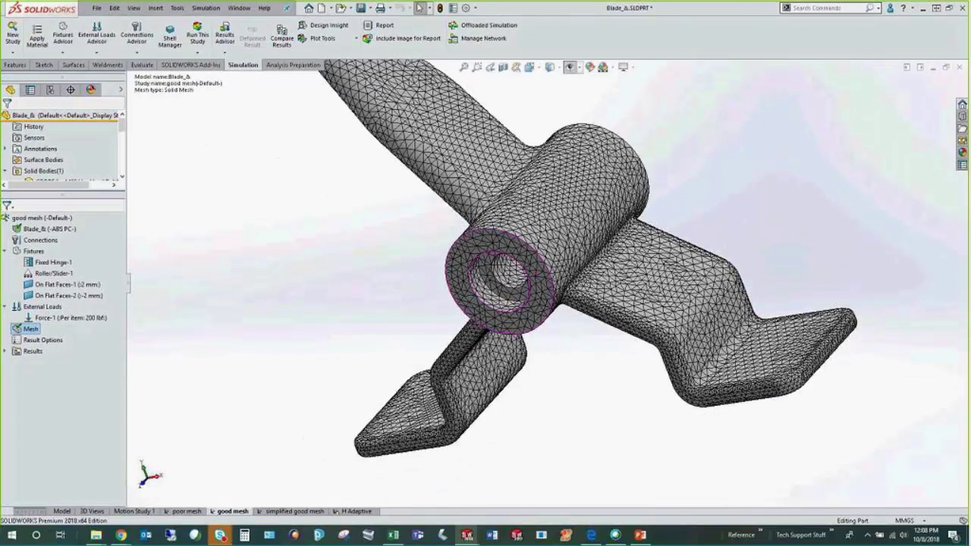
{"action": "scroll", "coordinate": [500, 281], "scroll_direction": "down", "scroll_amount": 3}
{"action": "middle_click_drag", "start_coordinate": [576, 341], "coordinate": [763, 383]}
{"action": "left_click", "coordinate": [727, 353]}
{"action": "scroll", "coordinate": [727, 353], "scroll_direction": "down", "scroll_amount": 3}
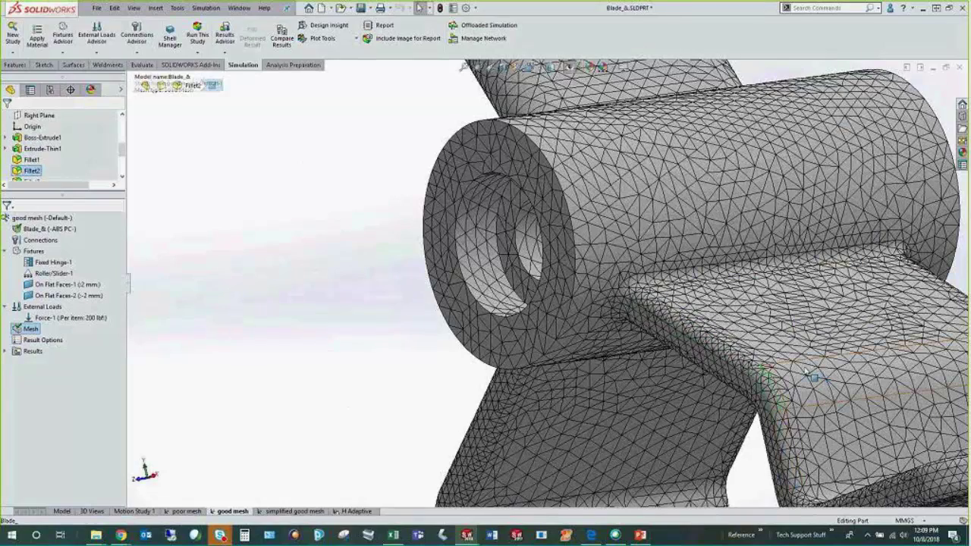
{"action": "middle_click_drag", "start_coordinate": [815, 376], "coordinate": [747, 372]}
{"action": "left_click", "coordinate": [745, 370]}
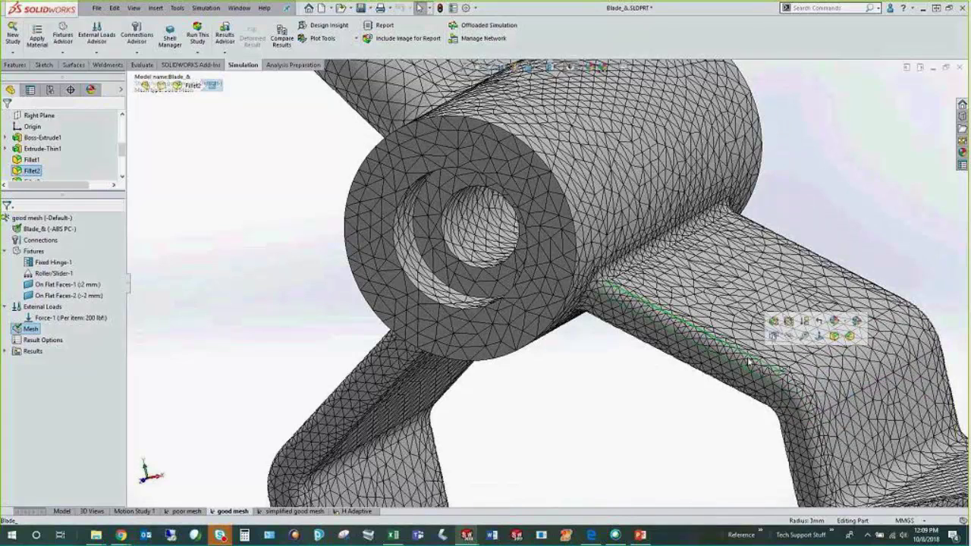
{"action": "scroll", "coordinate": [749, 363], "scroll_direction": "down", "scroll_amount": 6}
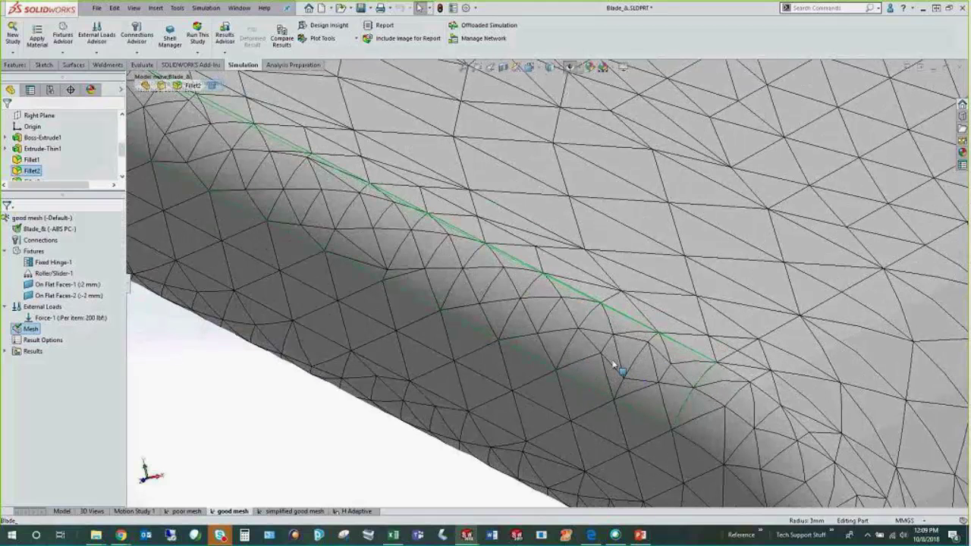
{"action": "middle_click_drag", "start_coordinate": [614, 372], "coordinate": [618, 340]}
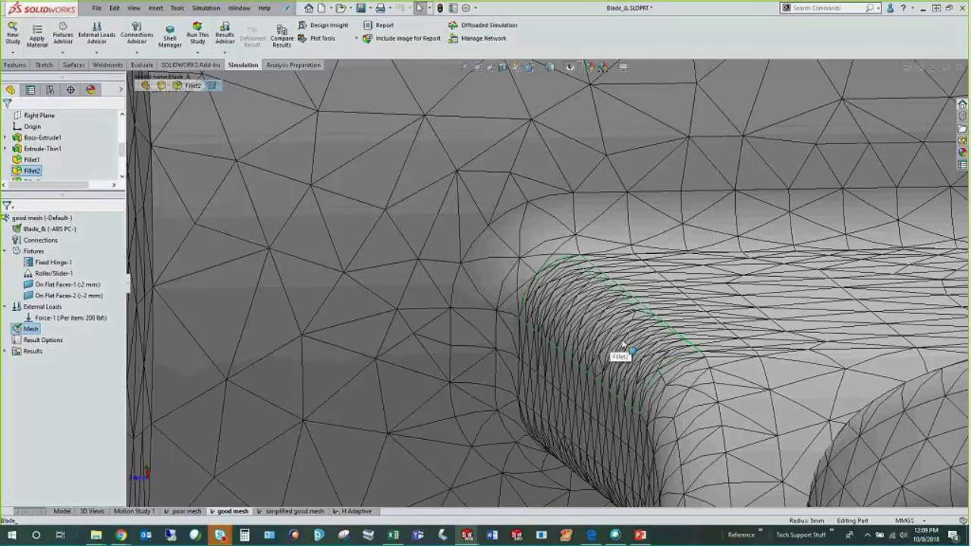
{"action": "middle_click_drag", "start_coordinate": [629, 346], "coordinate": [686, 369]}
{"action": "key", "text": "f"}
Review the mesh details of the good mesh study and inspect its mesh on the hub and legs.
{"action": "right_click", "coordinate": [31, 329]}
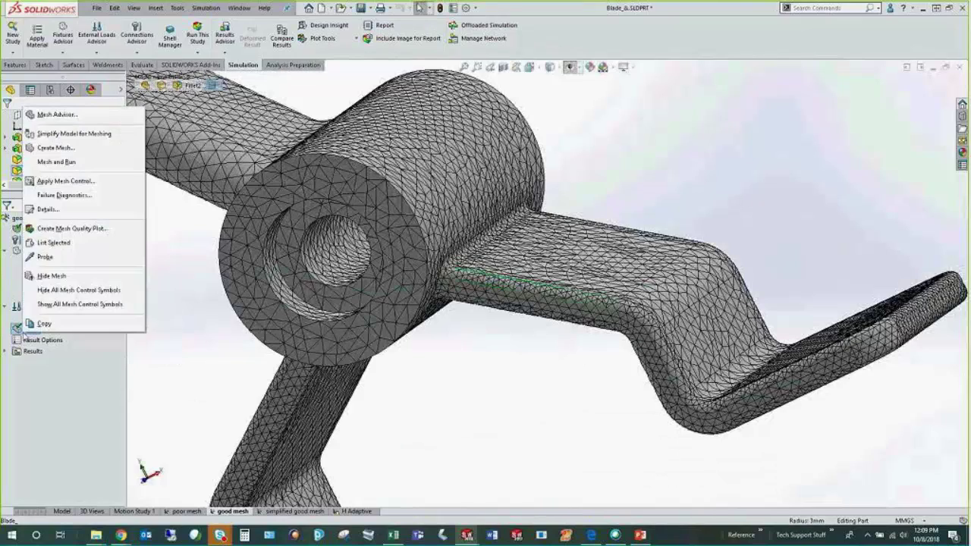
{"action": "left_click", "coordinate": [49, 210]}
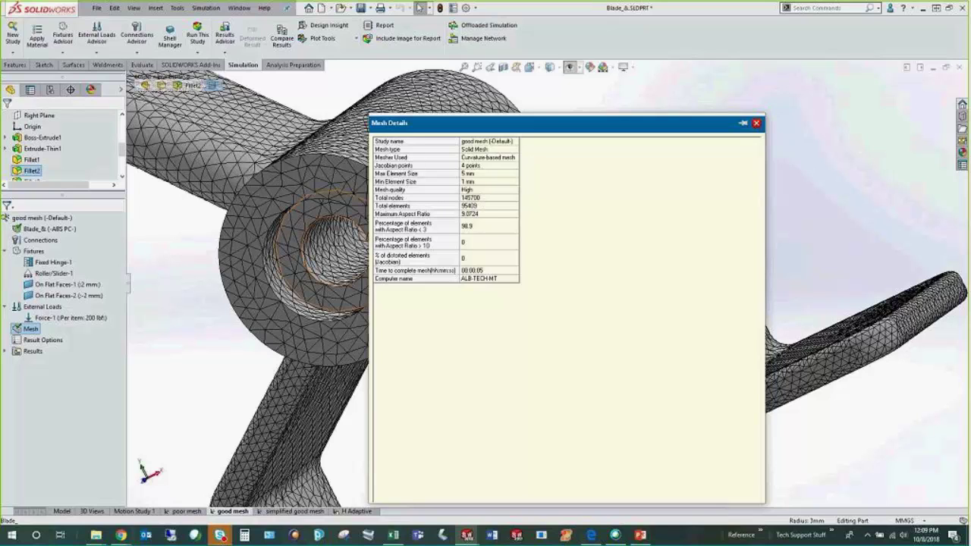
{"action": "left_click", "coordinate": [756, 122]}
{"action": "middle_click_drag", "start_coordinate": [555, 285], "coordinate": [297, 424]}
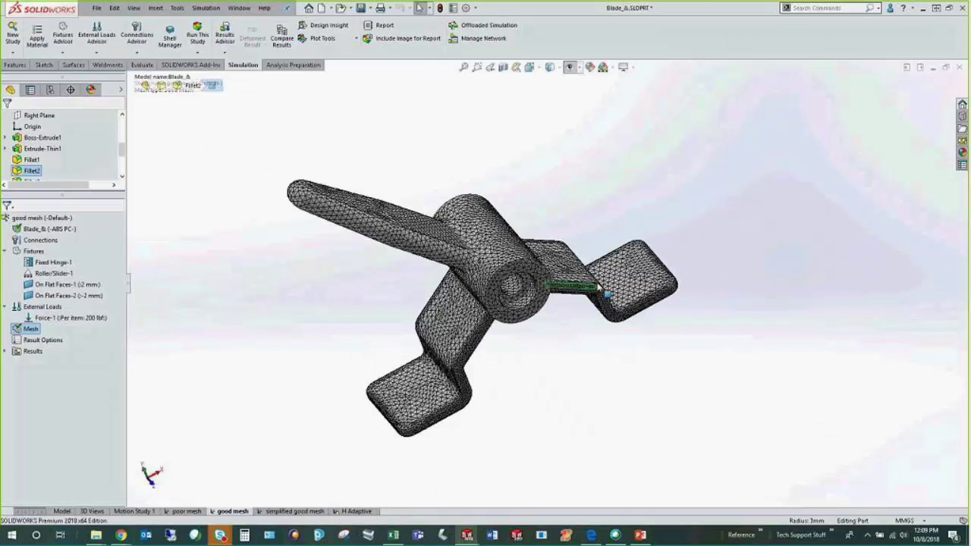
{"action": "scroll", "coordinate": [576, 297], "scroll_direction": "down", "scroll_amount": 5}
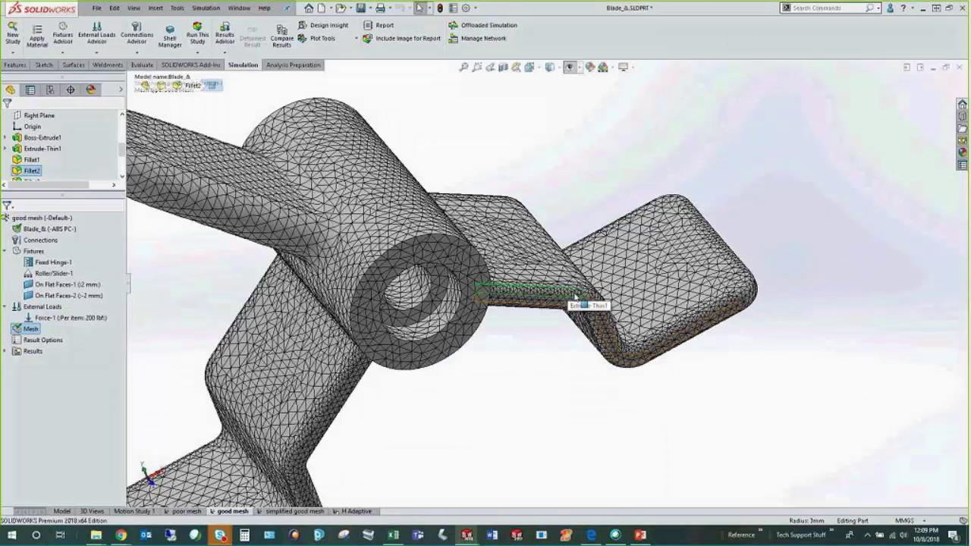
Switch to the simplified good mesh study and activate its no outer fillets configuration.
{"action": "left_click", "coordinate": [302, 512]}
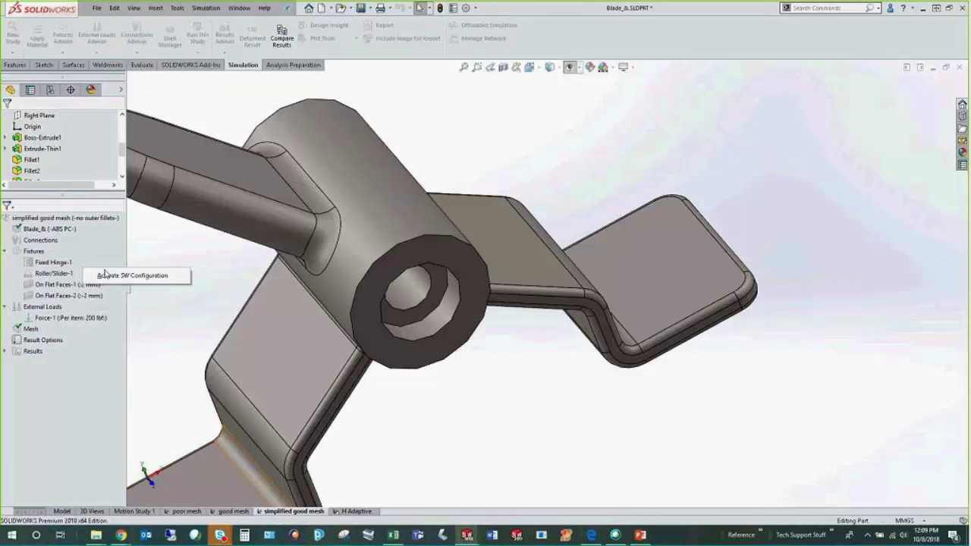
{"action": "left_click", "coordinate": [133, 276]}
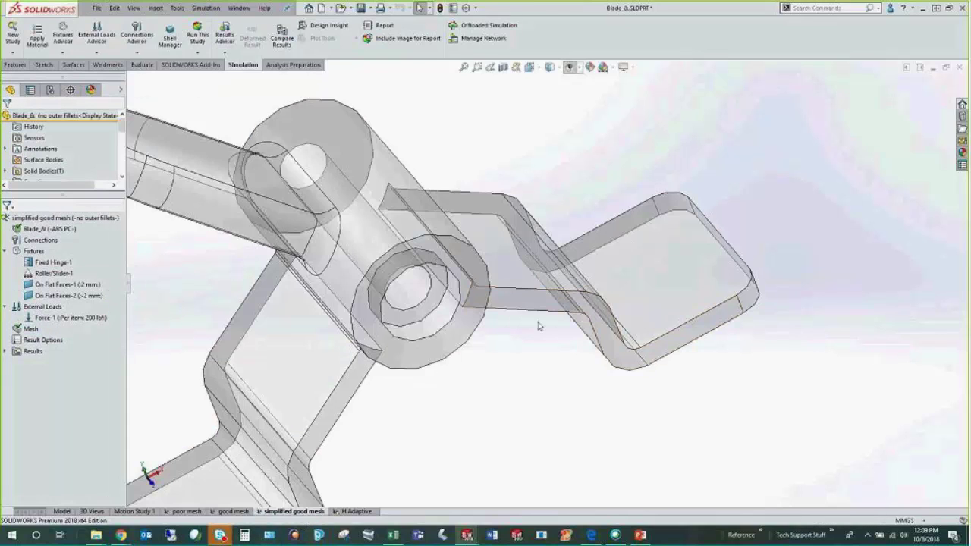
Remove the polycarbonate appearance from the Blade part and return to the feature tree.
{"action": "left_click_drag", "start_coordinate": [126, 91], "coordinate": [179, 91]}
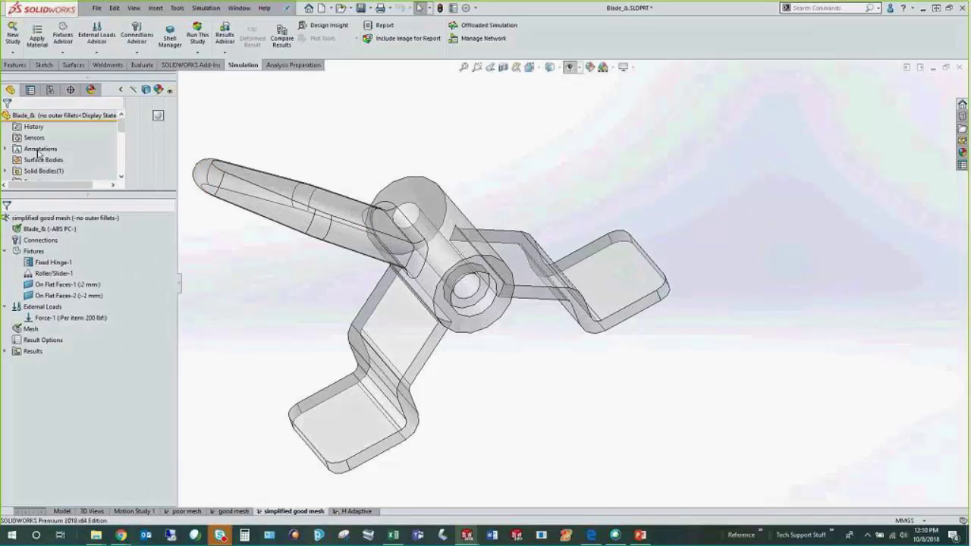
{"action": "left_click", "coordinate": [91, 89]}
{"action": "left_click", "coordinate": [51, 137]}
{"action": "left_click", "coordinate": [50, 156]}
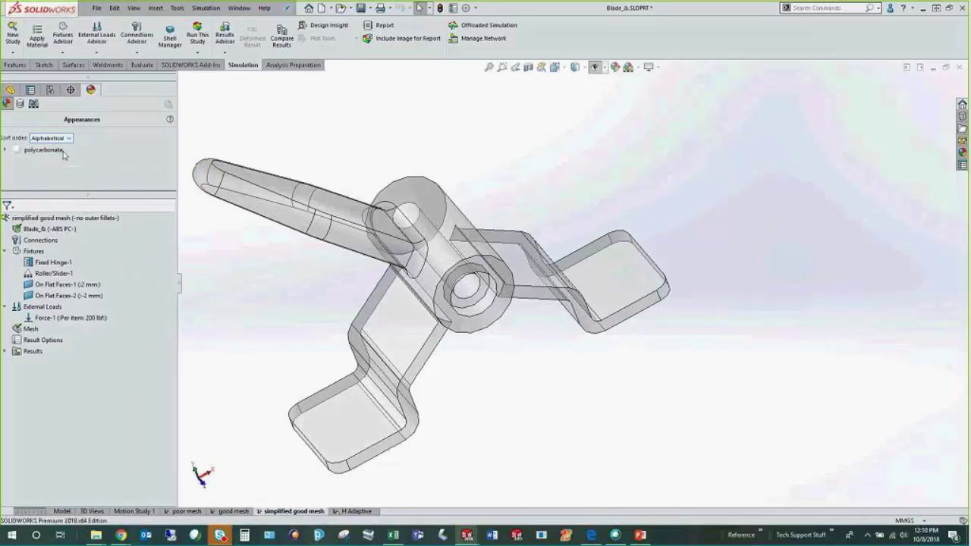
{"action": "right_click", "coordinate": [61, 150]}
{"action": "left_click", "coordinate": [102, 194]}
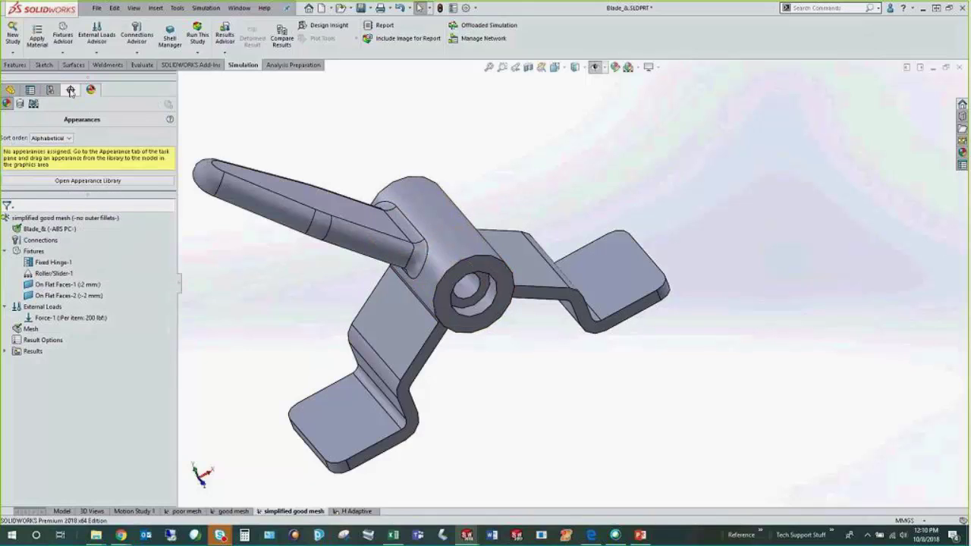
{"action": "left_click", "coordinate": [10, 90]}
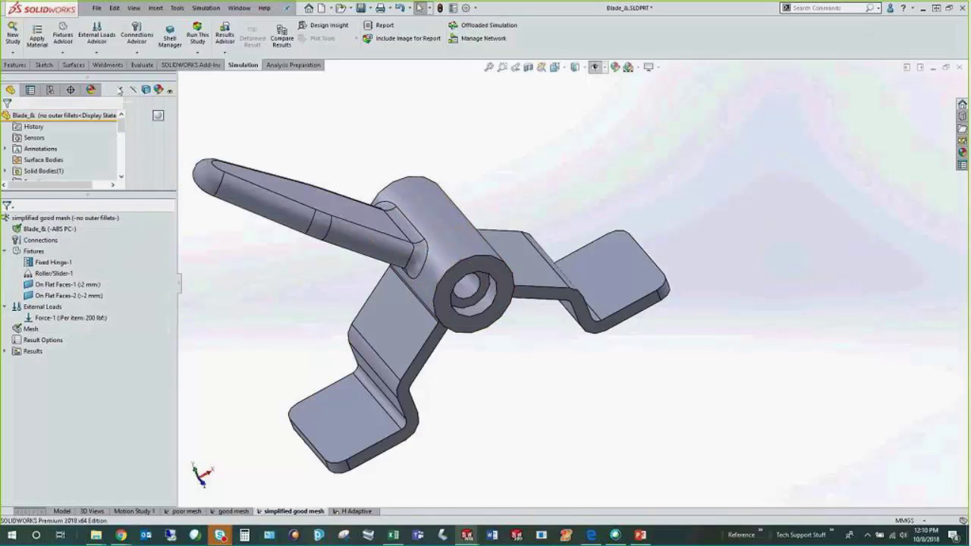
Examine the leg edges near the hub where the outer fillets are suppressed, selecting the sharp edge of the mirrored leg.
{"action": "middle_click_drag", "start_coordinate": [425, 318], "coordinate": [453, 253]}
{"action": "scroll", "coordinate": [453, 254], "scroll_direction": "up", "scroll_amount": 2}
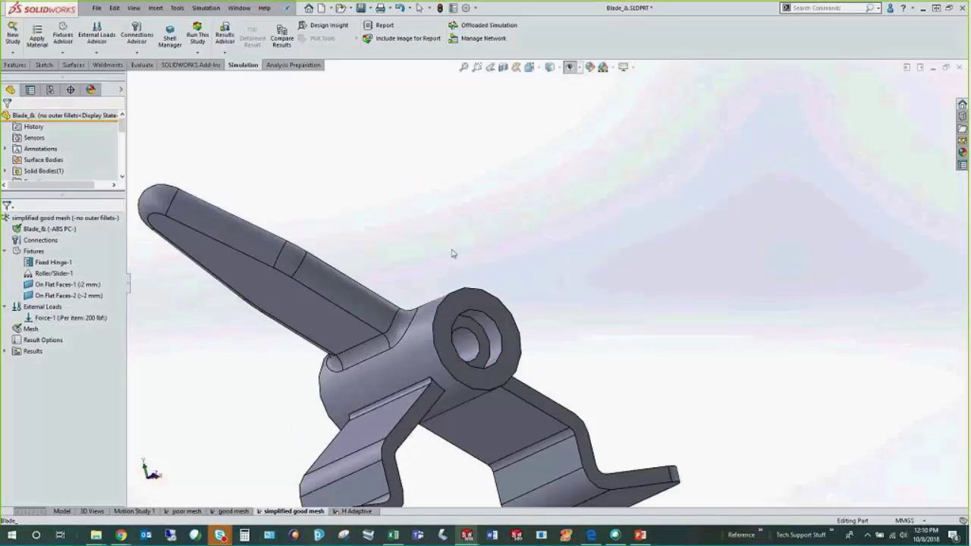
{"action": "scroll", "coordinate": [421, 412], "scroll_direction": "up", "scroll_amount": 2}
{"action": "left_click", "coordinate": [410, 410]}
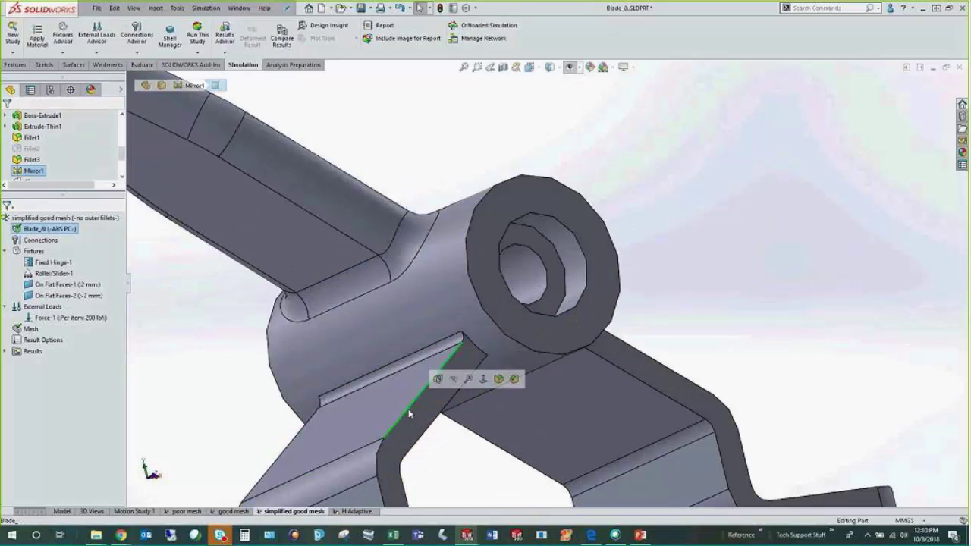
{"action": "key", "text": "f"}
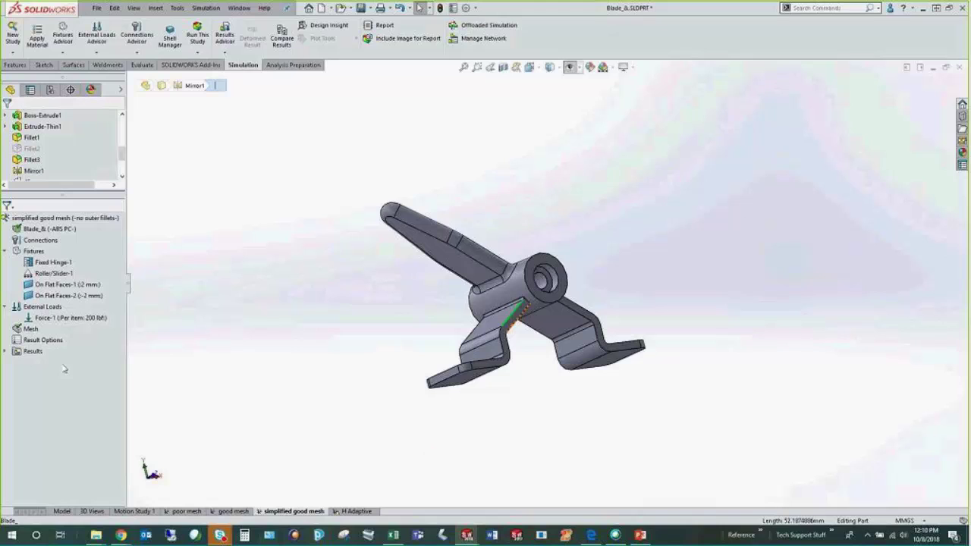
Review the mesh details of the simplified good mesh study, including node and element totals and aspect ratio.
{"action": "right_click", "coordinate": [35, 329]}
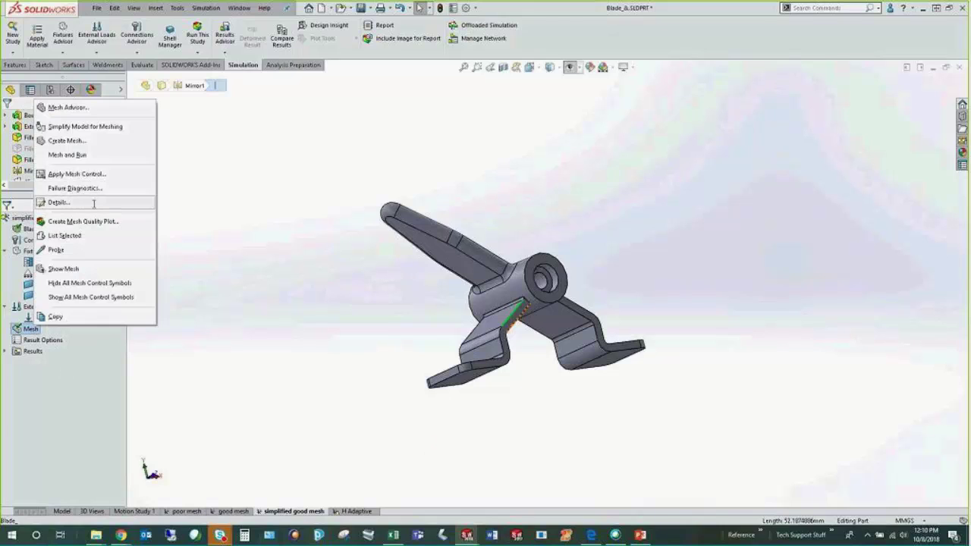
{"action": "left_click", "coordinate": [82, 202]}
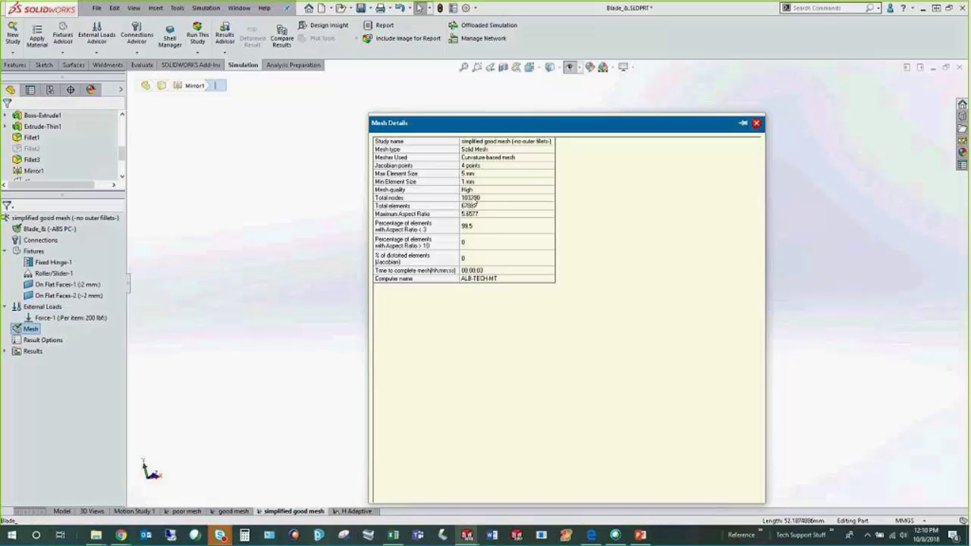
{"action": "left_click", "coordinate": [756, 122]}
{"action": "middle_click_drag", "start_coordinate": [470, 288], "coordinate": [530, 291]}
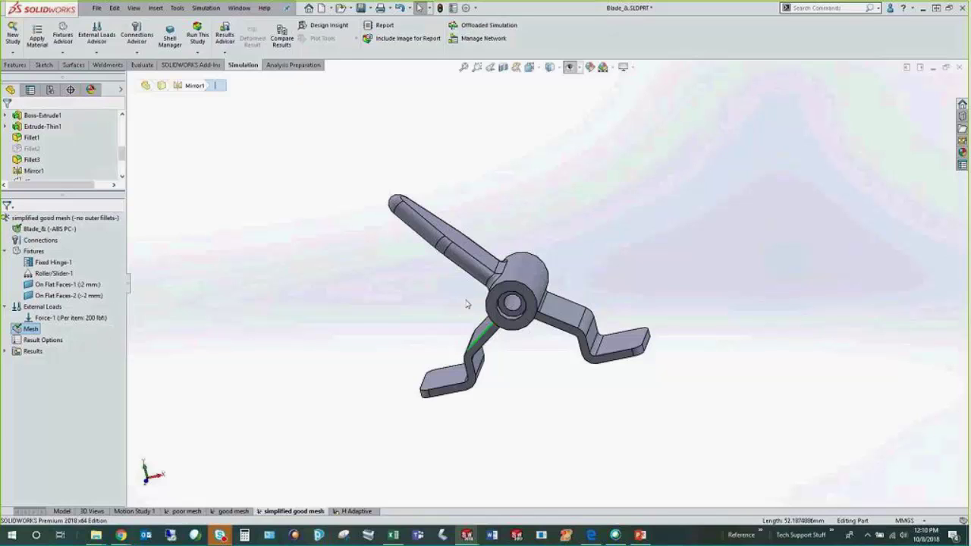
Show the Stress1 von Mises plot of the simplified good mesh study and view the stressed leg.
{"action": "left_click", "coordinate": [6, 352]}
{"action": "double_click", "coordinate": [42, 362]}
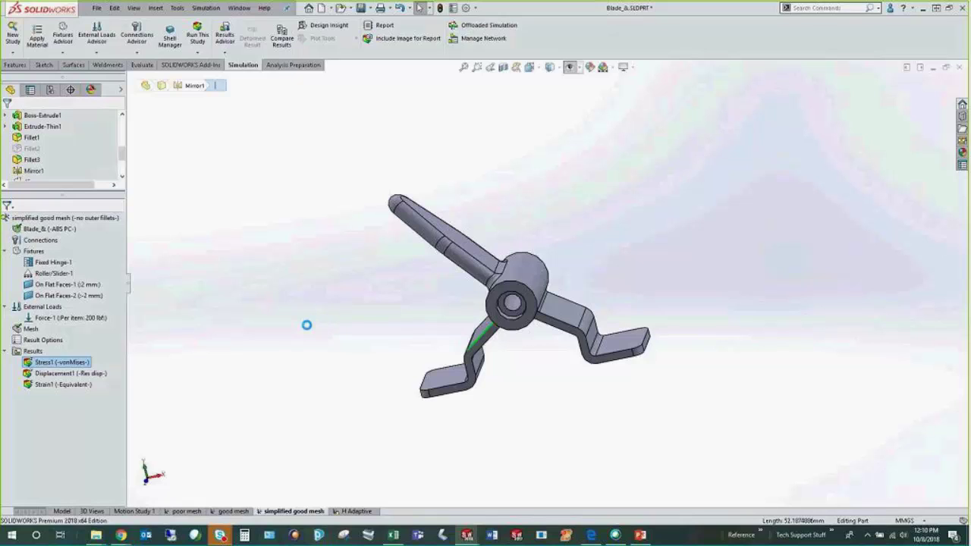
{"action": "middle_click_drag", "start_coordinate": [415, 298], "coordinate": [420, 314]}
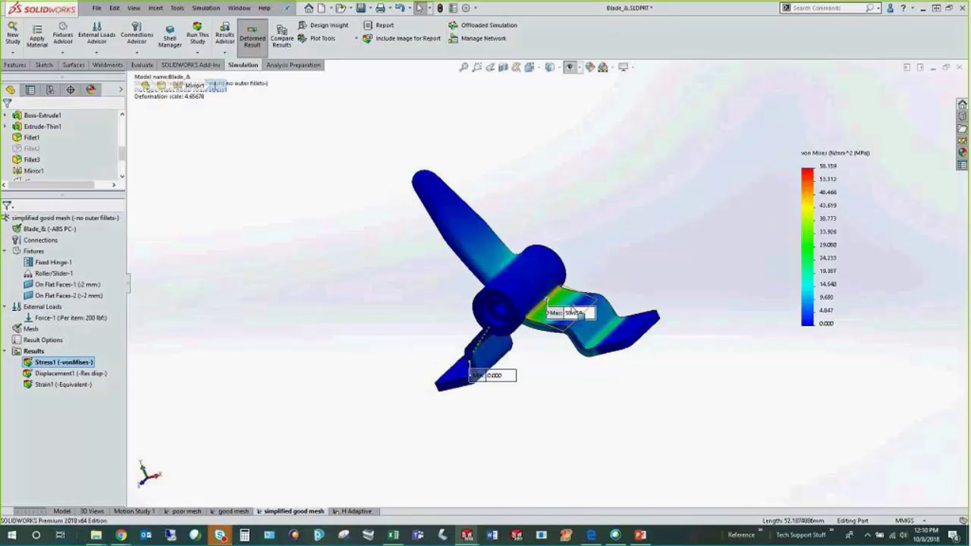
Recheck the simplified study's mesh details alongside its stress results.
{"action": "right_click", "coordinate": [29, 331]}
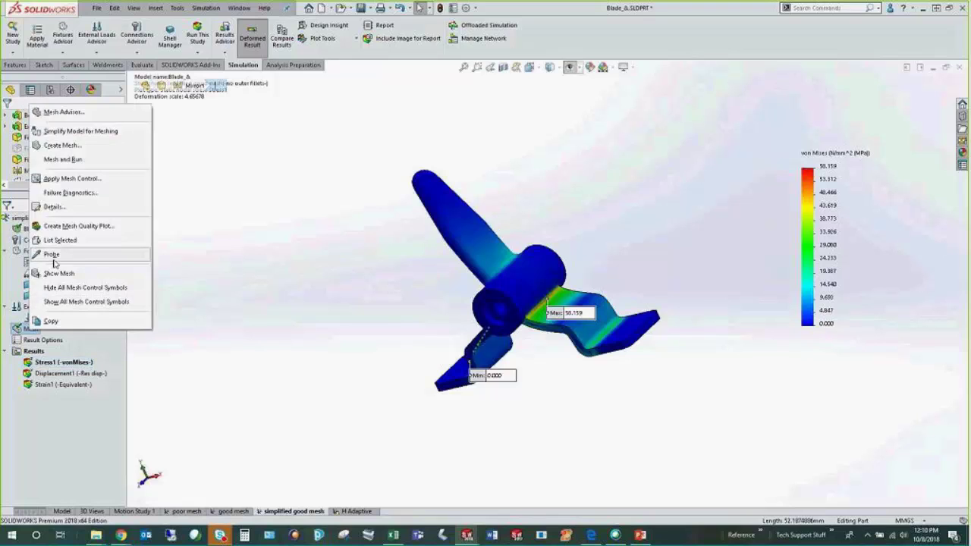
{"action": "left_click", "coordinate": [89, 206]}
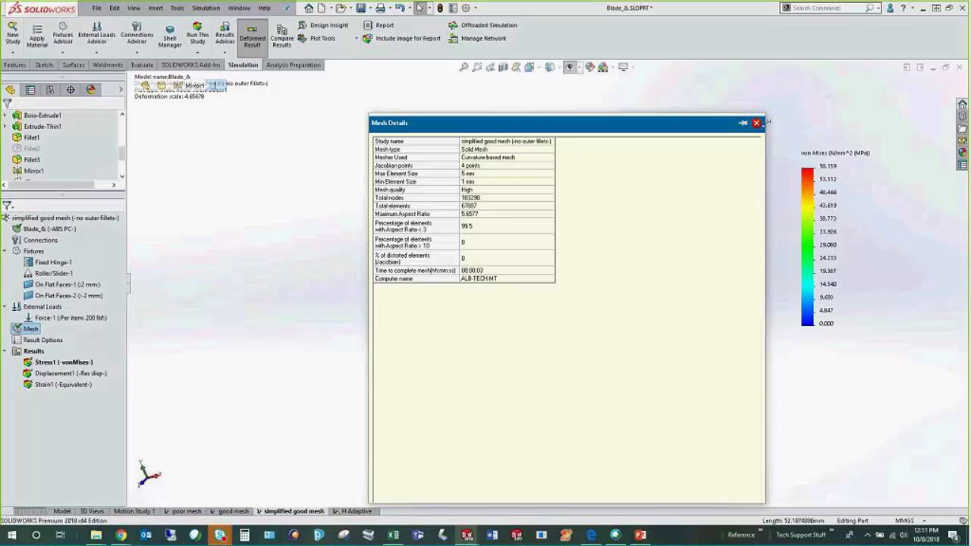
{"action": "left_click", "coordinate": [758, 123]}
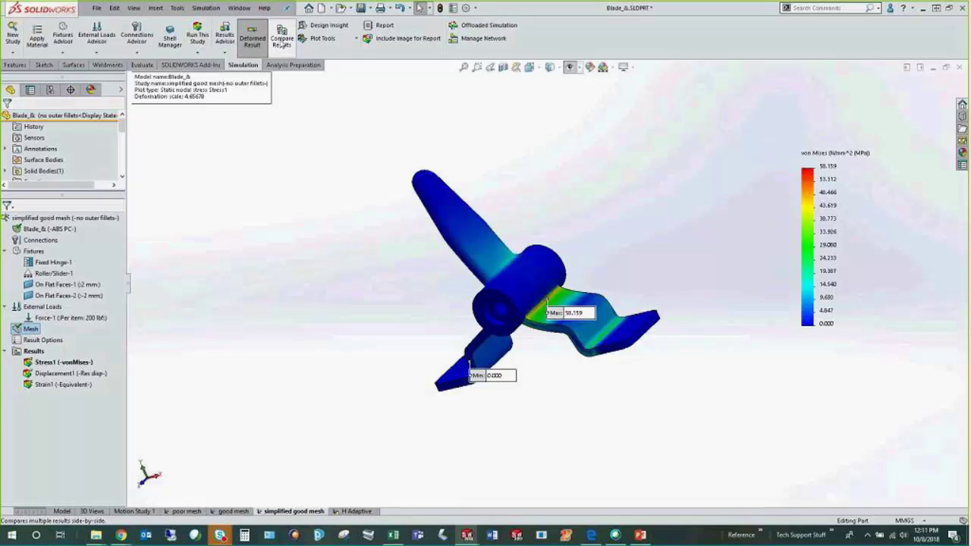
Compare the Stress1 von Mises plots side by side from all studies in all configurations.
{"action": "left_click", "coordinate": [282, 39]}
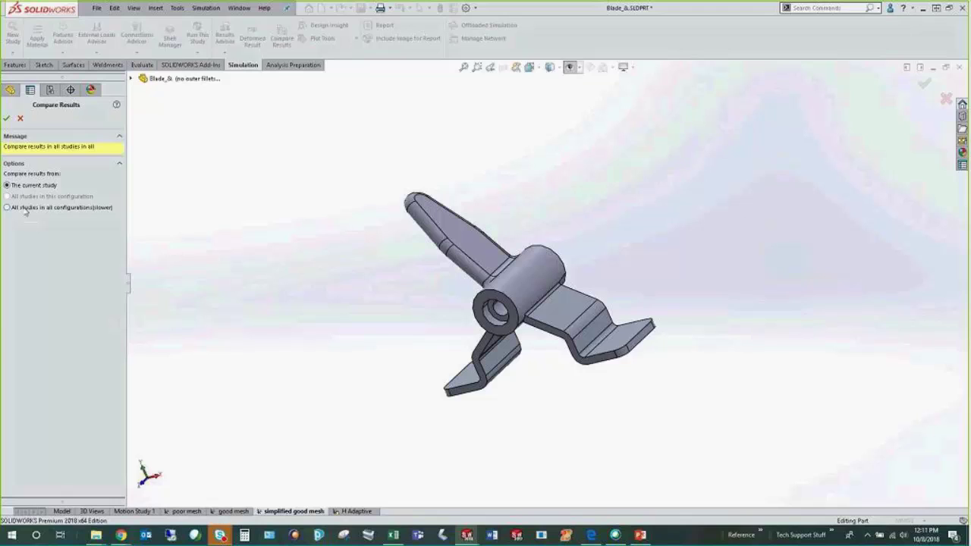
{"action": "left_click", "coordinate": [25, 207]}
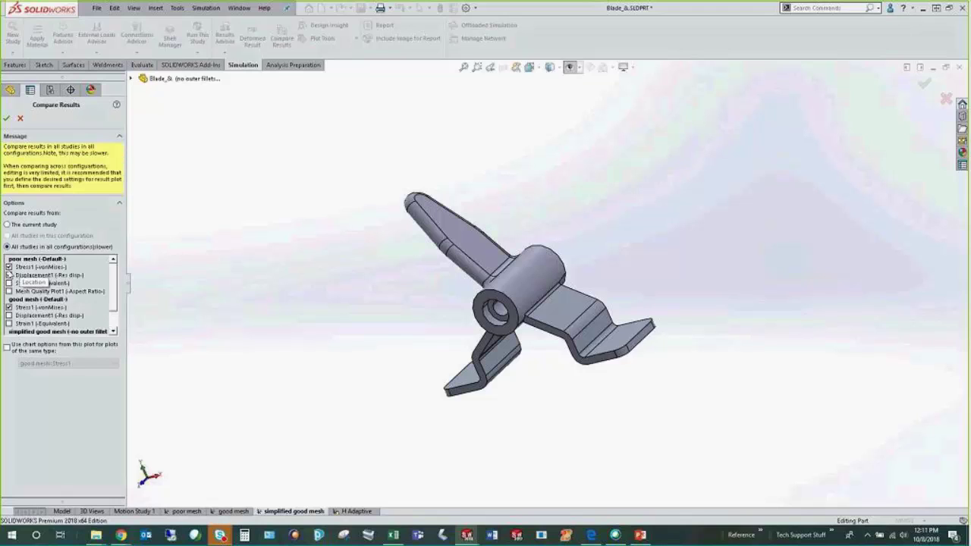
{"action": "scroll", "coordinate": [23, 288], "scroll_direction": "down", "scroll_amount": 2}
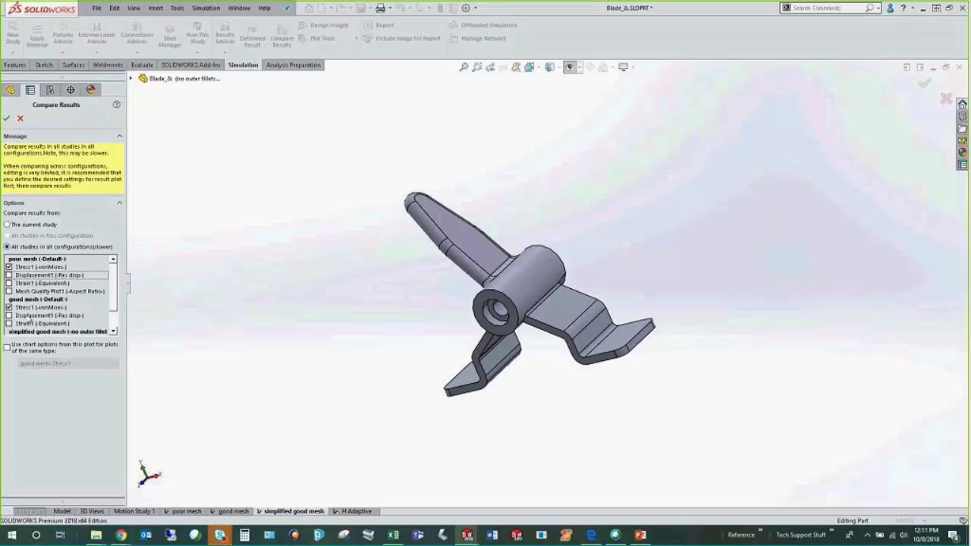
{"action": "scroll", "coordinate": [16, 301], "scroll_direction": "up", "scroll_amount": 2}
{"action": "left_click", "coordinate": [6, 117]}
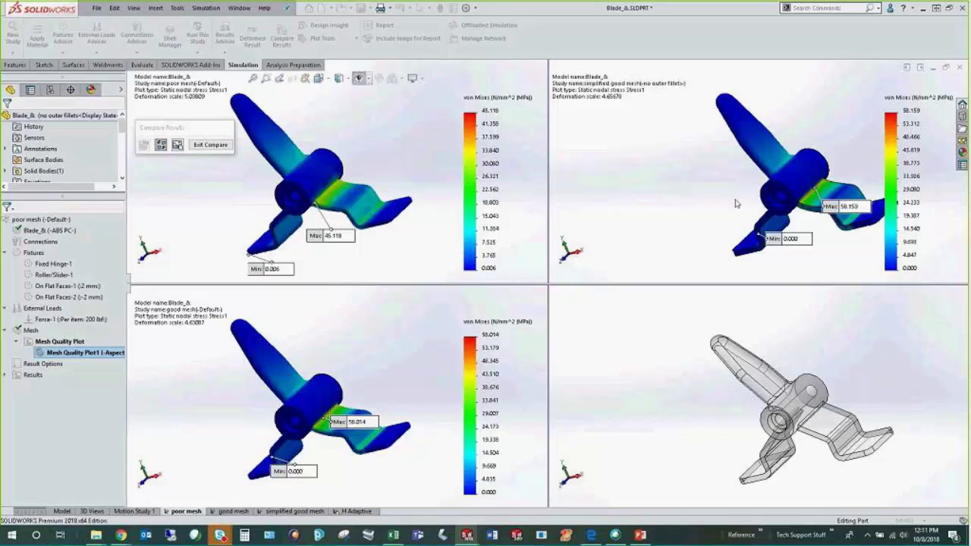
Move the Max and Min labels of the simplified good mesh plot and the Max label of the good mesh plot clear of the stressed areas.
{"action": "left_click", "coordinate": [824, 273]}
{"action": "left_click_drag", "start_coordinate": [833, 215], "coordinate": [848, 269]}
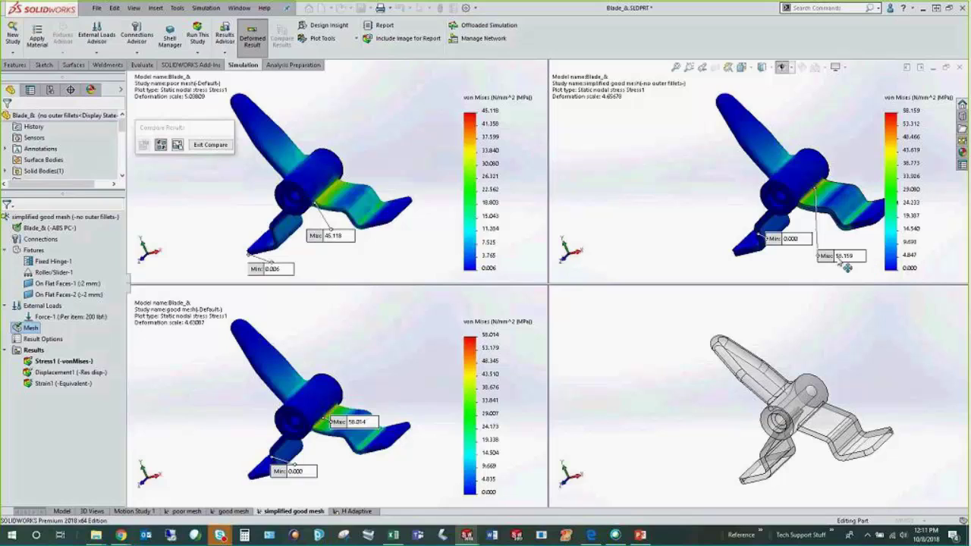
{"action": "mouse_move", "coordinate": [847, 266]}
{"action": "left_mouse_down"}
{"action": "mouse_move", "coordinate": [837, 227]}
{"action": "mouse_move", "coordinate": [838, 249]}
{"action": "left_mouse_up"}
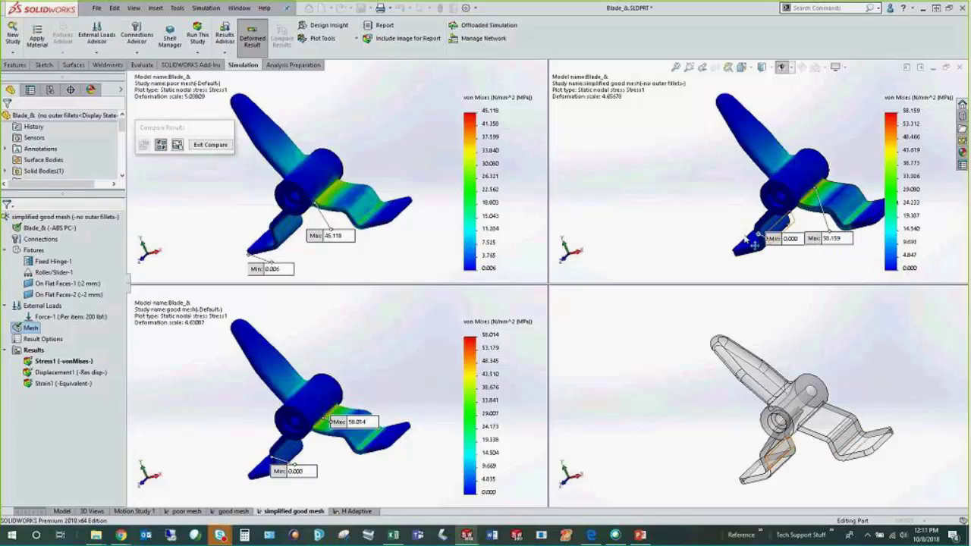
{"action": "left_click_drag", "start_coordinate": [778, 238], "coordinate": [731, 221]}
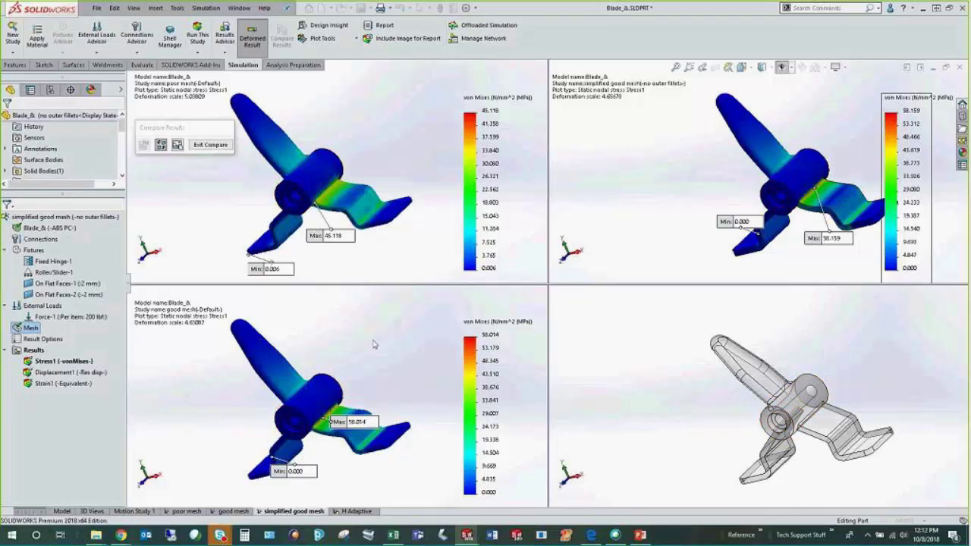
{"action": "left_click", "coordinate": [377, 369]}
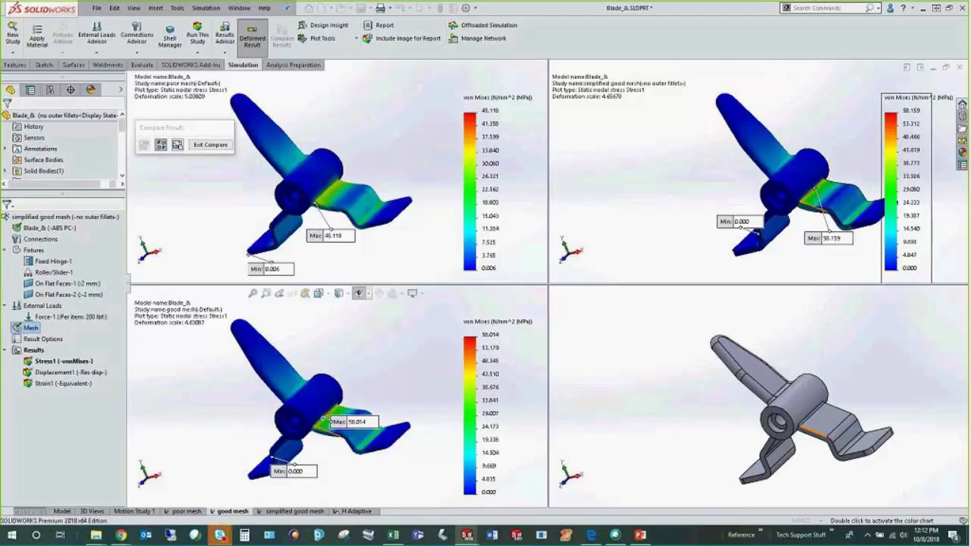
{"action": "mouse_move", "coordinate": [357, 422]}
{"action": "left_mouse_down"}
{"action": "mouse_move", "coordinate": [353, 399]}
{"action": "mouse_move", "coordinate": [396, 356]}
{"action": "left_mouse_up"}
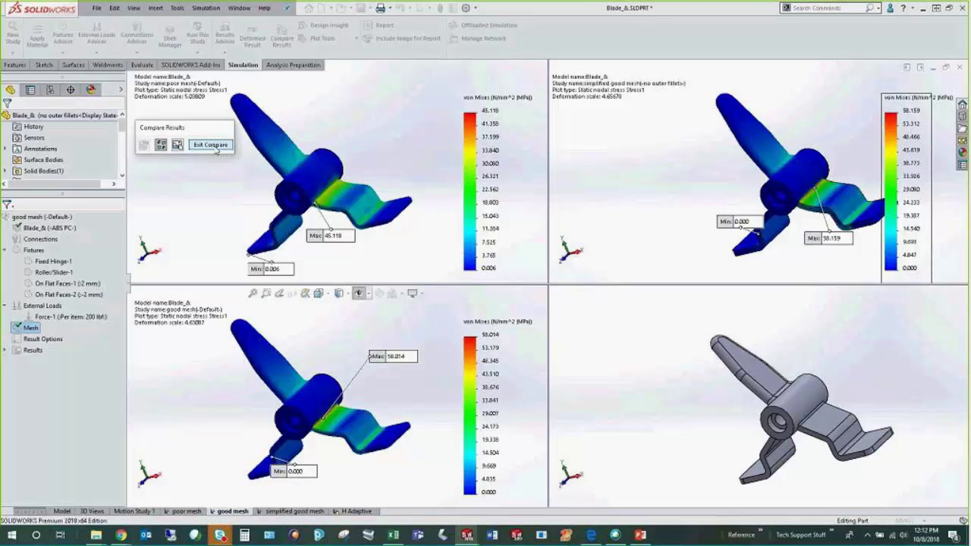
Exit the results comparison and switch to the open CRANKARM part.
{"action": "left_click", "coordinate": [216, 147]}
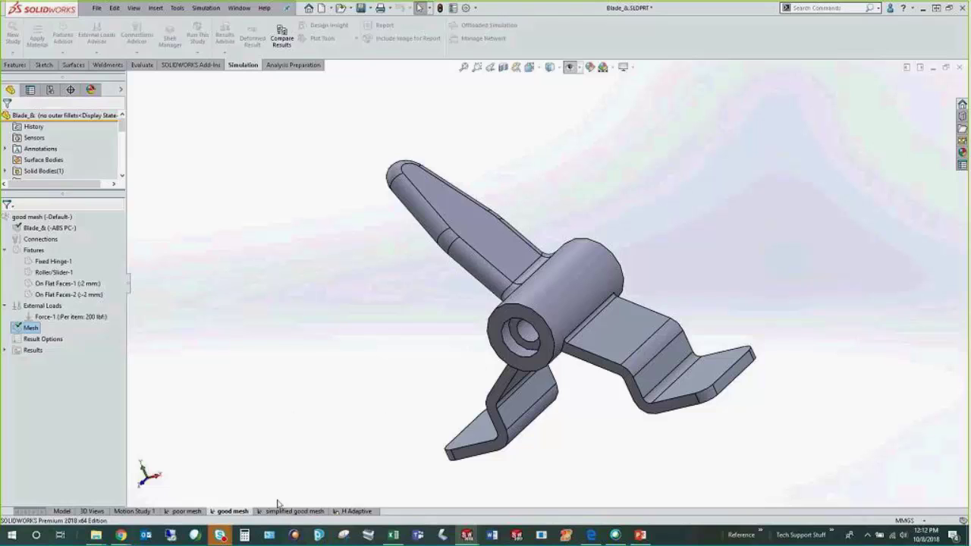
{"action": "left_click", "coordinate": [239, 8]}
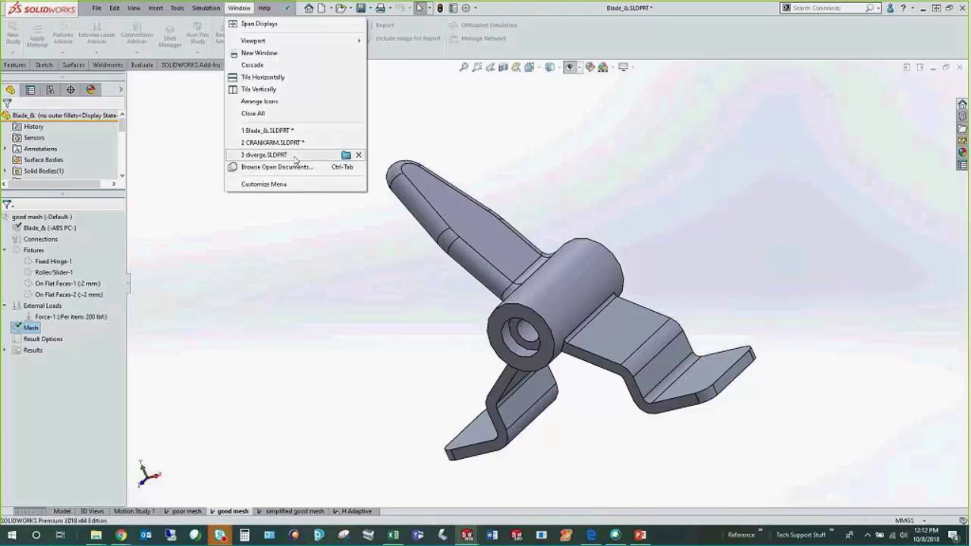
{"action": "left_click", "coordinate": [327, 261]}
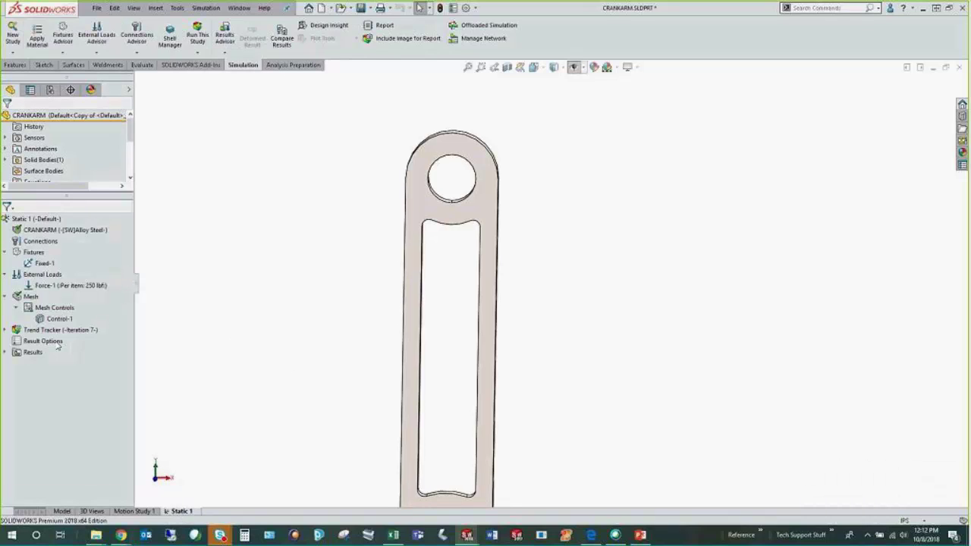
Select the Force-1 load in the Static 1 study to see where it acts on the crank arm.
{"action": "mouse_move", "coordinate": [395, 325]}
{"action": "middle_mouse_down"}
{"action": "mouse_move", "coordinate": [397, 341]}
{"action": "mouse_move", "coordinate": [386, 323]}
{"action": "mouse_move", "coordinate": [410, 333]}
{"action": "middle_mouse_up"}
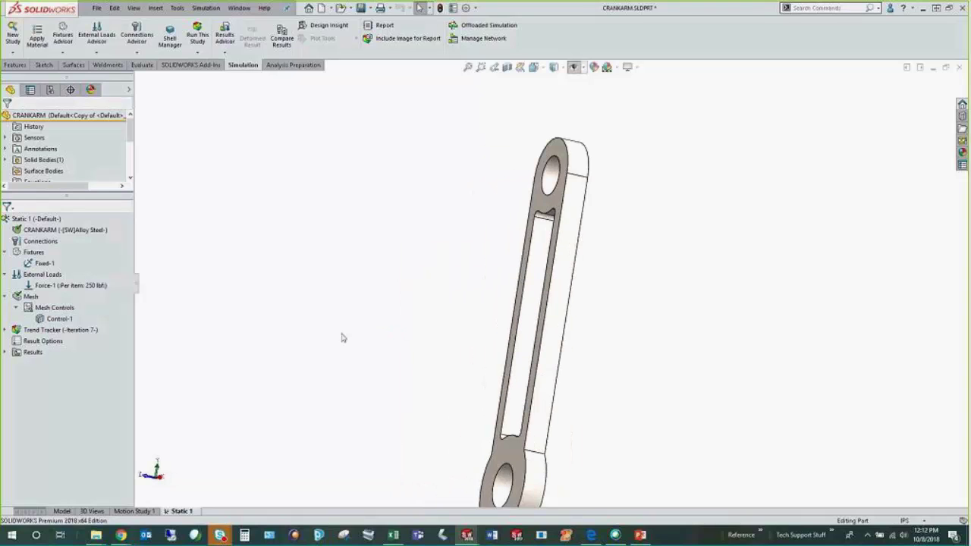
{"action": "left_click", "coordinate": [62, 285]}
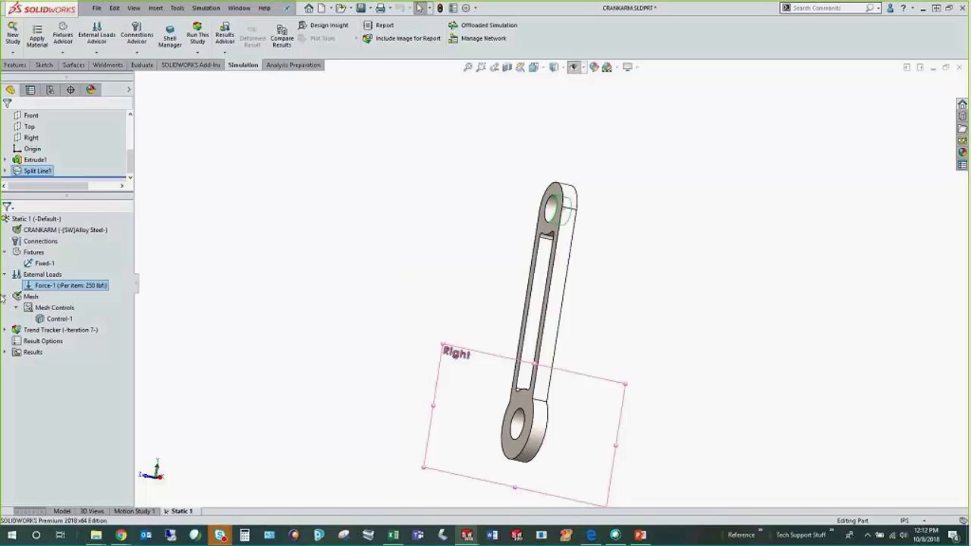
Select the Fixed-1 fixture in Static 1 to see where the crank arm is held, and select the study's Trend Tracker.
{"action": "left_click", "coordinate": [43, 263]}
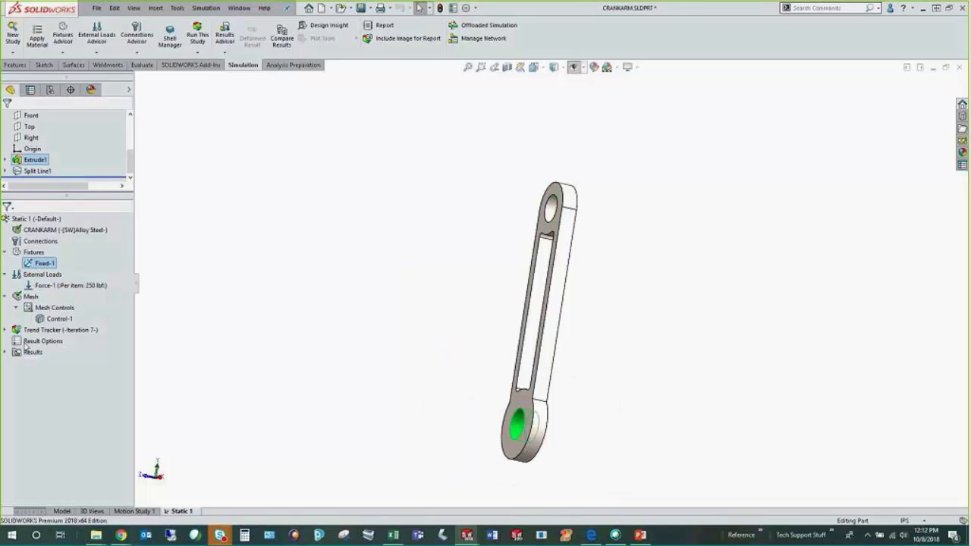
{"action": "left_click", "coordinate": [49, 331]}
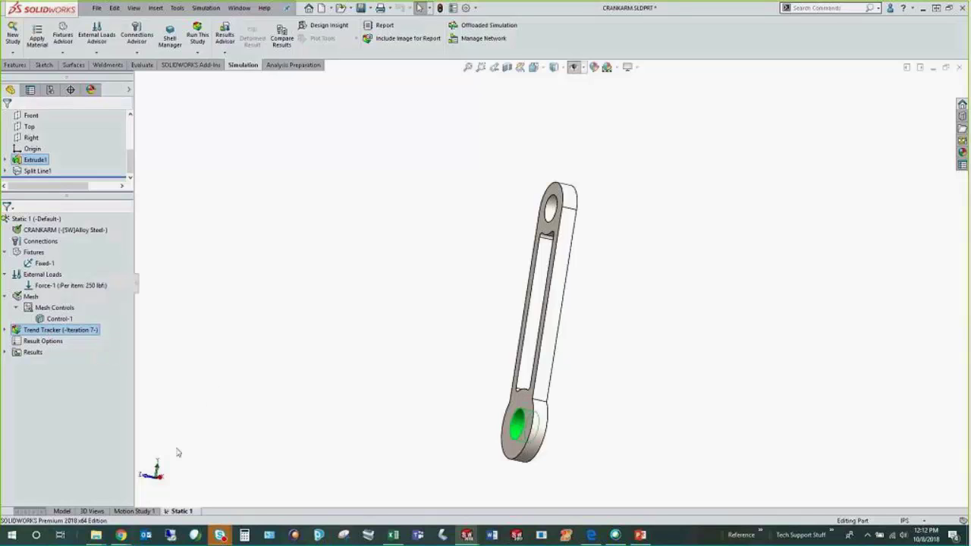
Create a second static study with the default settings and look through the commands available for it.
{"action": "left_click", "coordinate": [12, 34]}
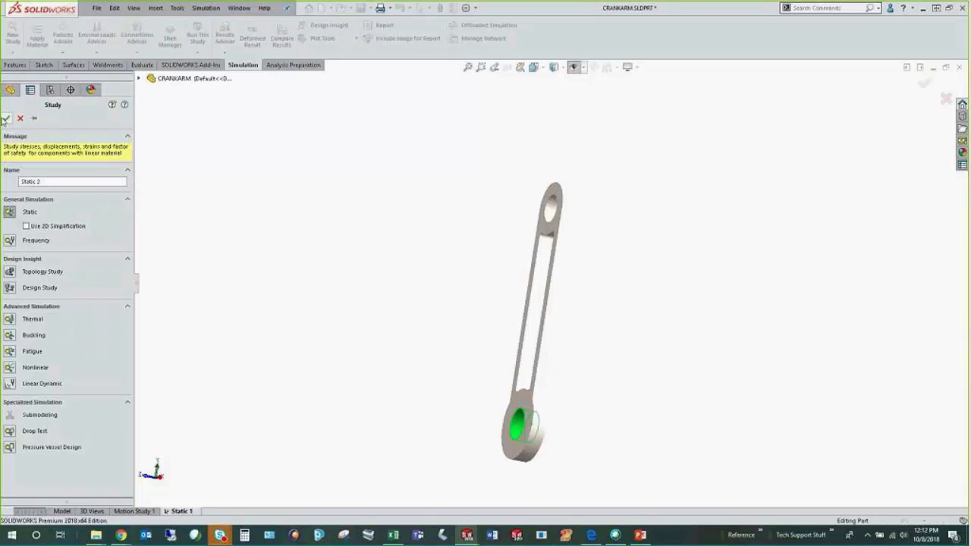
{"action": "left_click", "coordinate": [6, 119]}
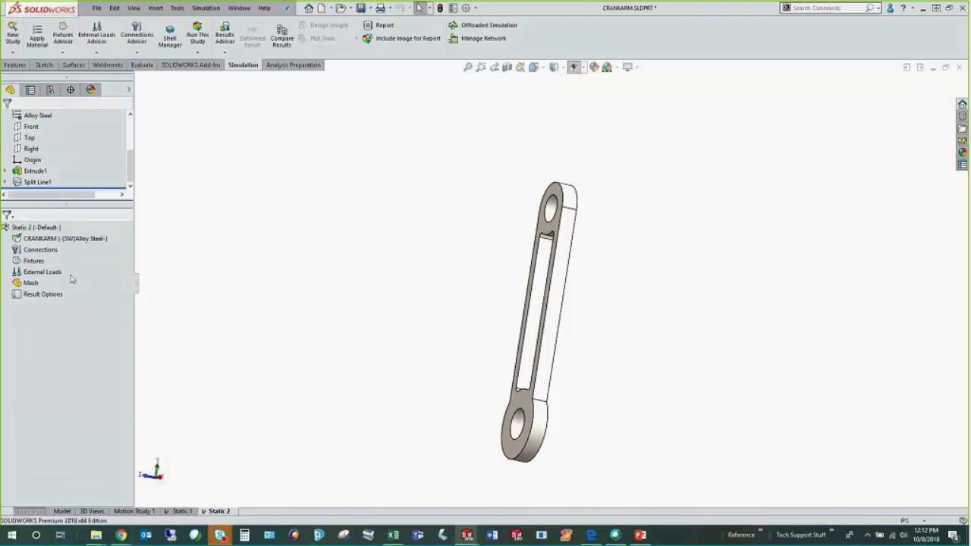
{"action": "right_click", "coordinate": [44, 230]}
{"action": "left_click", "coordinate": [319, 295]}
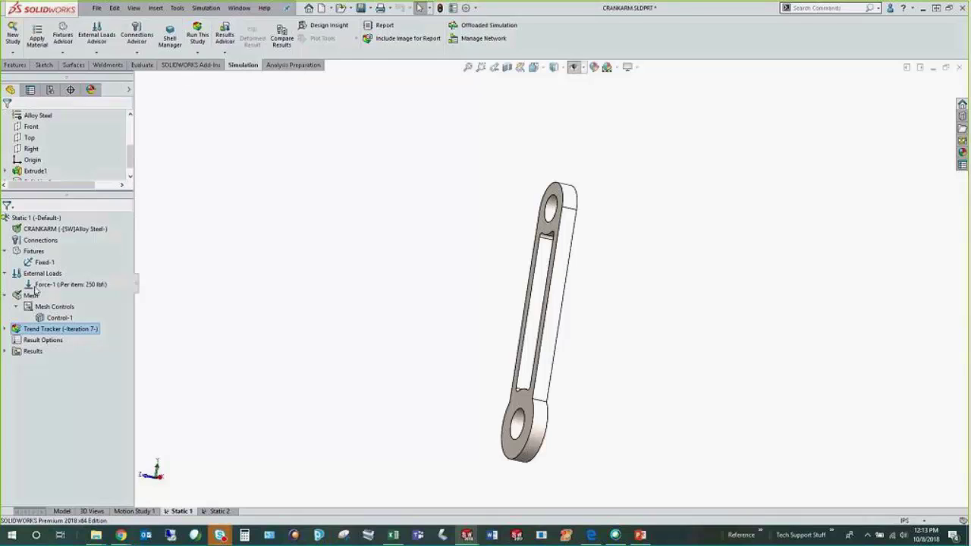
Expand the Trend Tracker of the Static 1 study and view its Stress1 von Mises graph at full-screen size.
{"action": "left_click", "coordinate": [6, 329]}
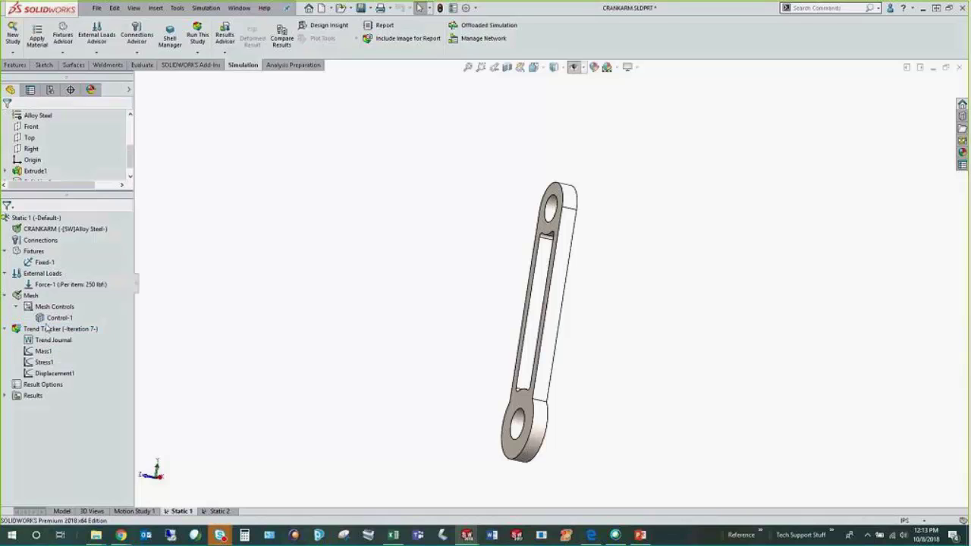
{"action": "left_click", "coordinate": [47, 329]}
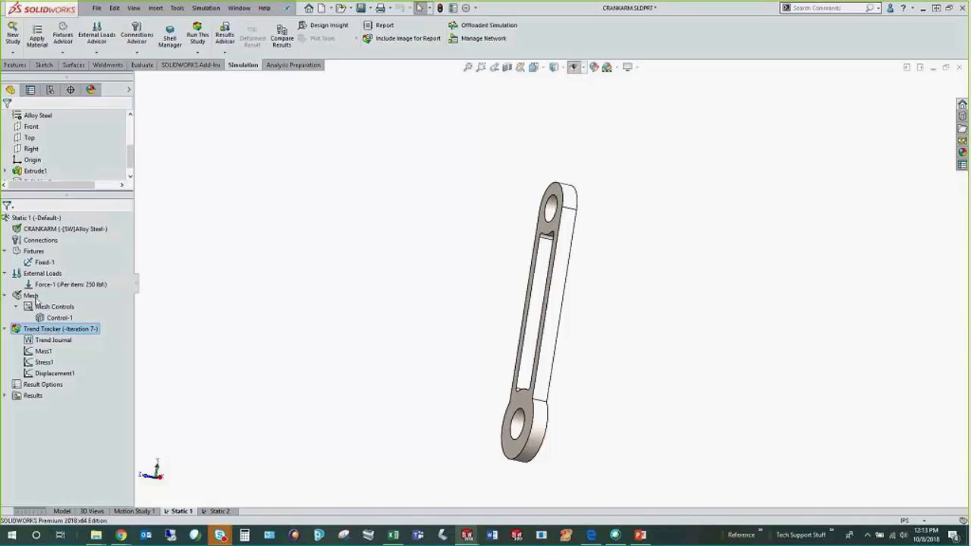
{"action": "left_click", "coordinate": [31, 296]}
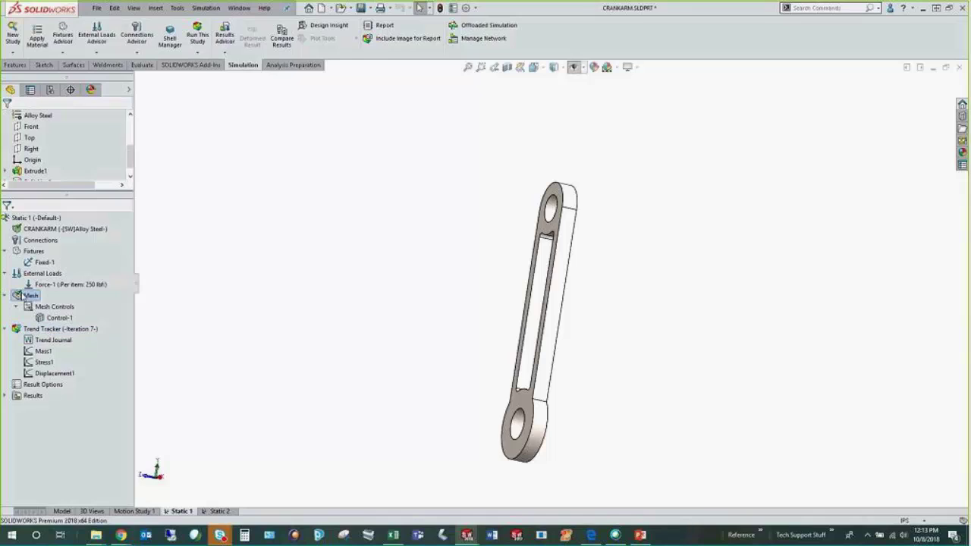
{"action": "double_click", "coordinate": [45, 363]}
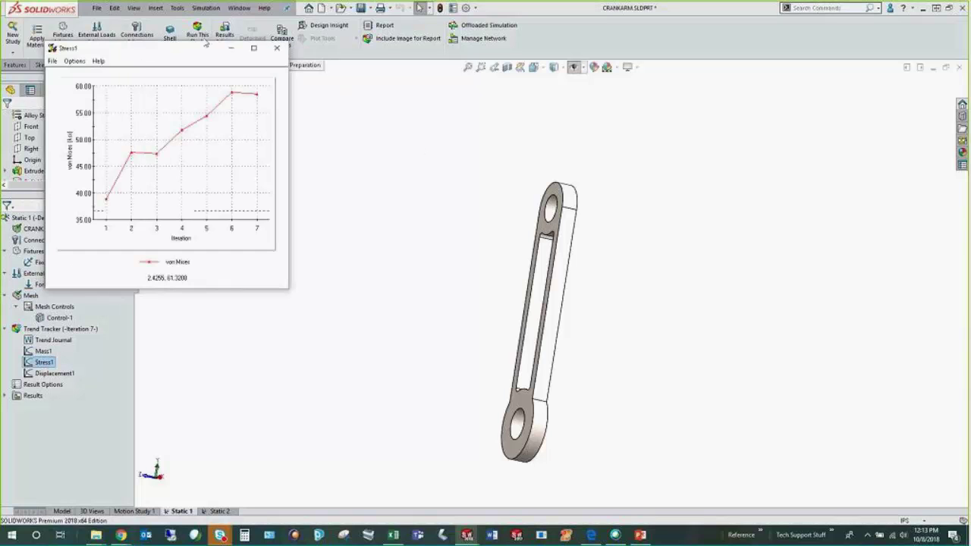
{"action": "left_click", "coordinate": [255, 50]}
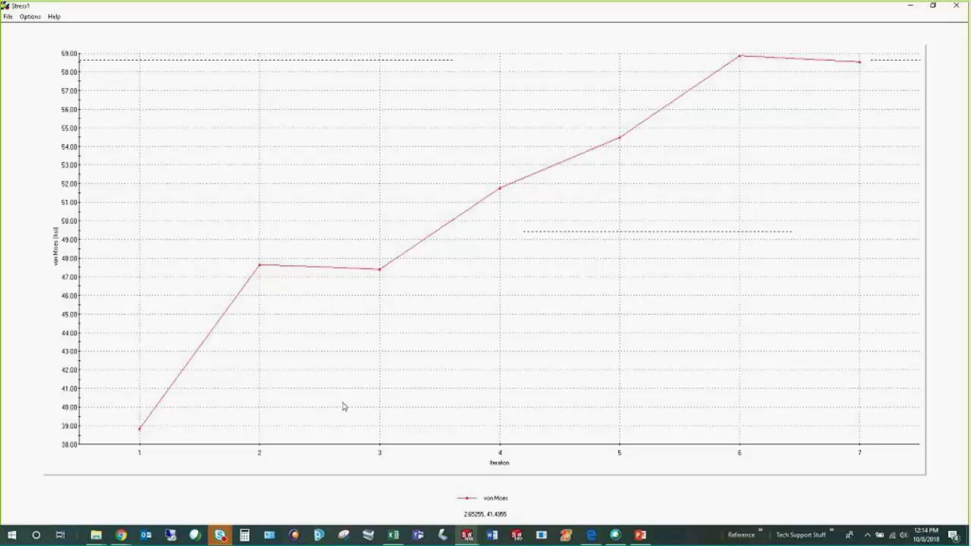
Consult the Results Convergence slide in PowerPoint, and close the Stress1 trend graph after returning to SOLIDWORKS.
{"action": "left_click", "coordinate": [640, 534]}
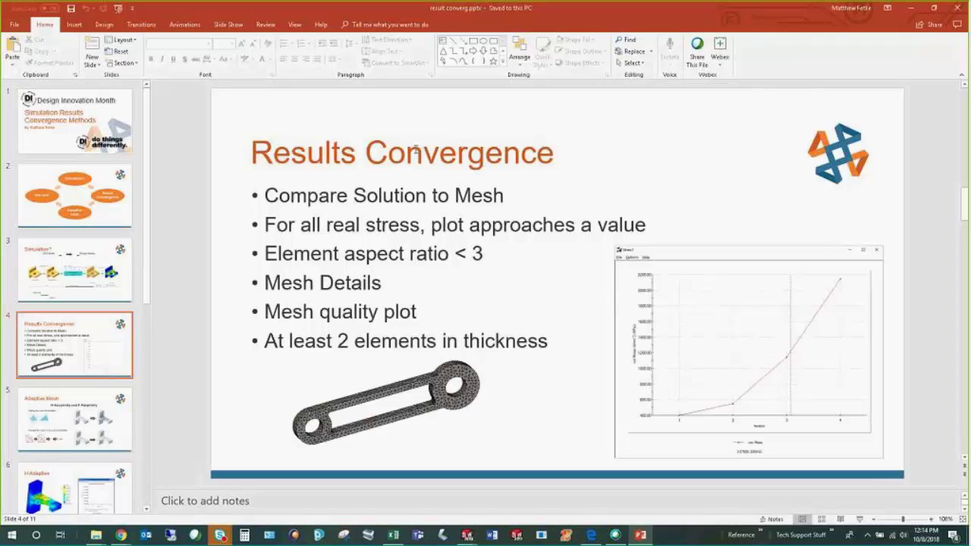
{"action": "left_click", "coordinate": [910, 7]}
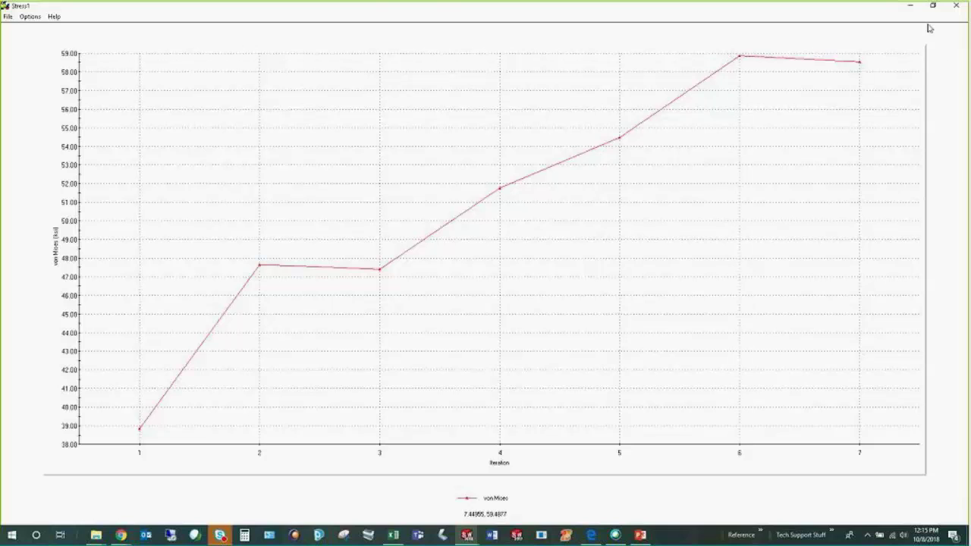
{"action": "left_click", "coordinate": [956, 5]}
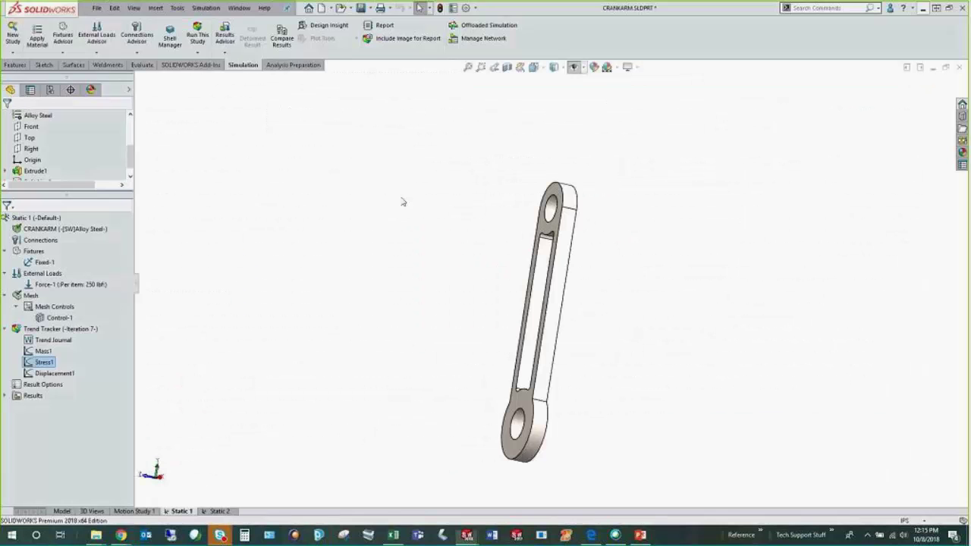
Review the global element size in the Static 1 mesh parameters and cancel without remeshing.
{"action": "right_click", "coordinate": [31, 295]}
{"action": "left_click", "coordinate": [72, 337]}
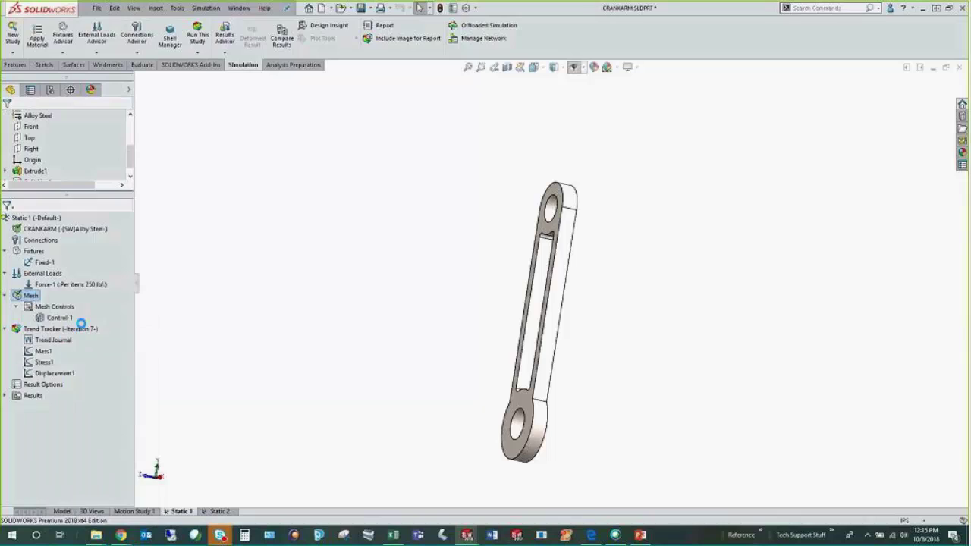
{"action": "left_click", "coordinate": [47, 190]}
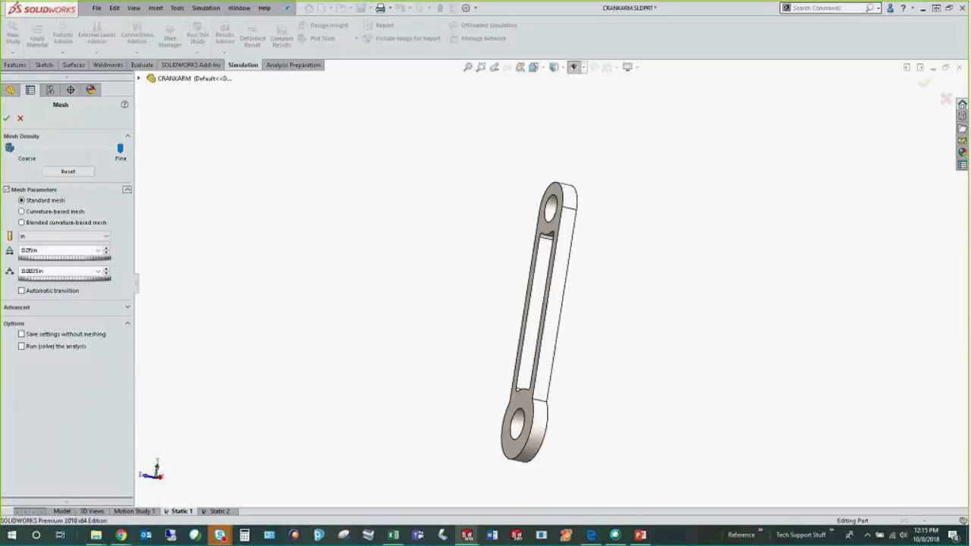
{"action": "double_click", "coordinate": [42, 252]}
{"action": "double_click", "coordinate": [35, 250]}
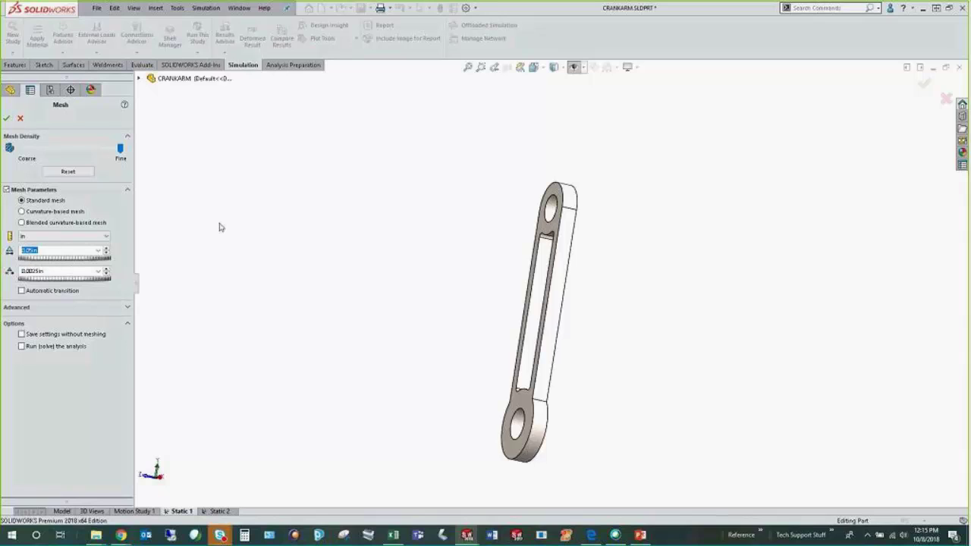
{"action": "left_click", "coordinate": [19, 120]}
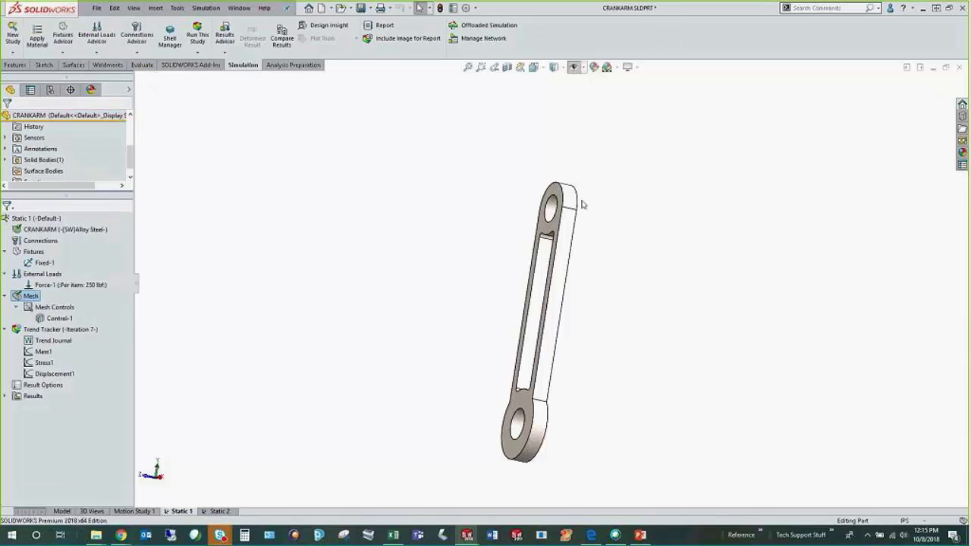
Open the Static 1 mesh details, enlarge the window to read mesh quality, node count and meshing time, and close it.
{"action": "right_click", "coordinate": [29, 296]}
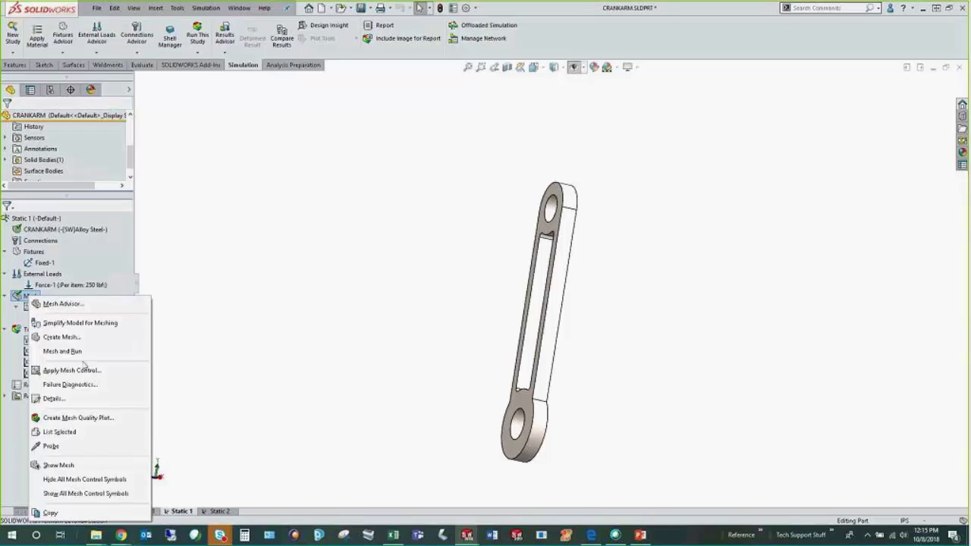
{"action": "left_click", "coordinate": [82, 399]}
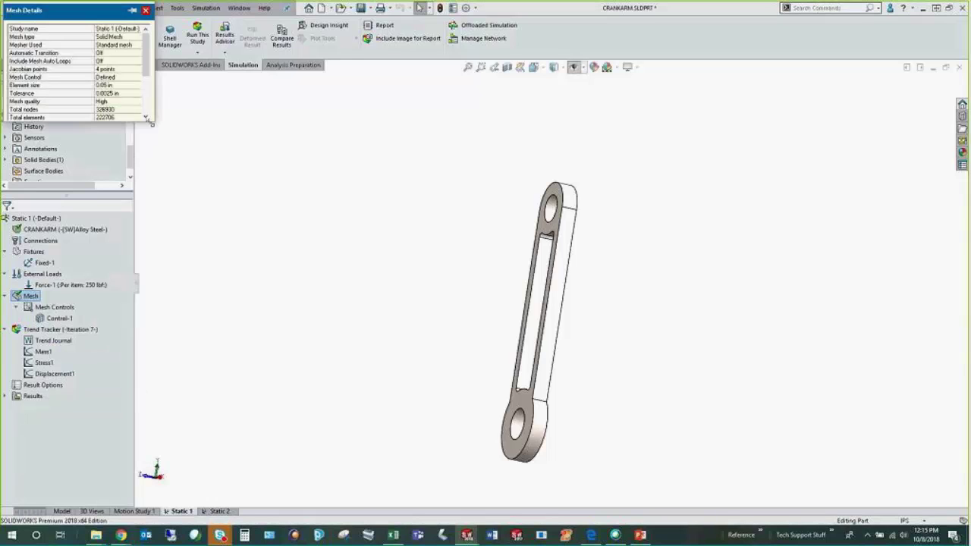
{"action": "left_click_drag", "start_coordinate": [154, 123], "coordinate": [301, 254]}
{"action": "left_click", "coordinate": [106, 103]}
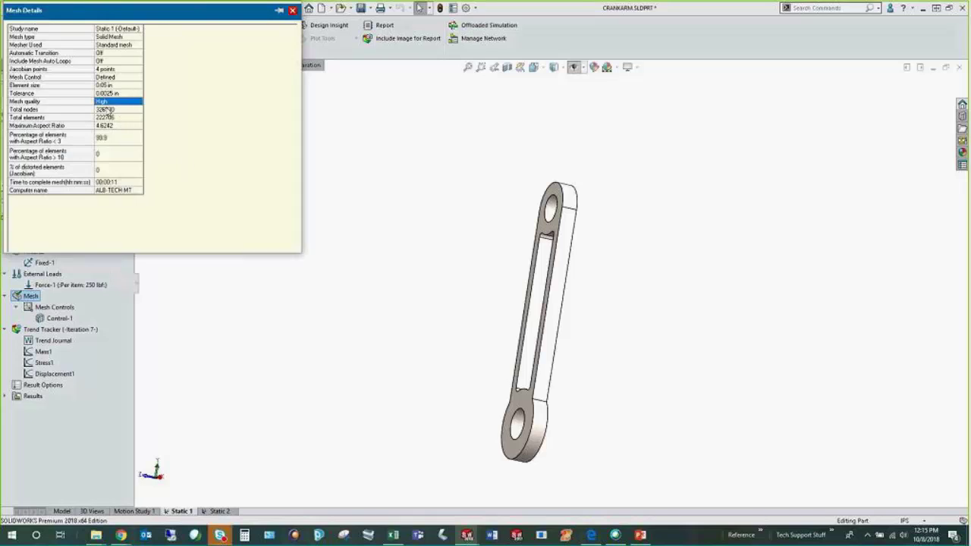
{"action": "left_click", "coordinate": [108, 110]}
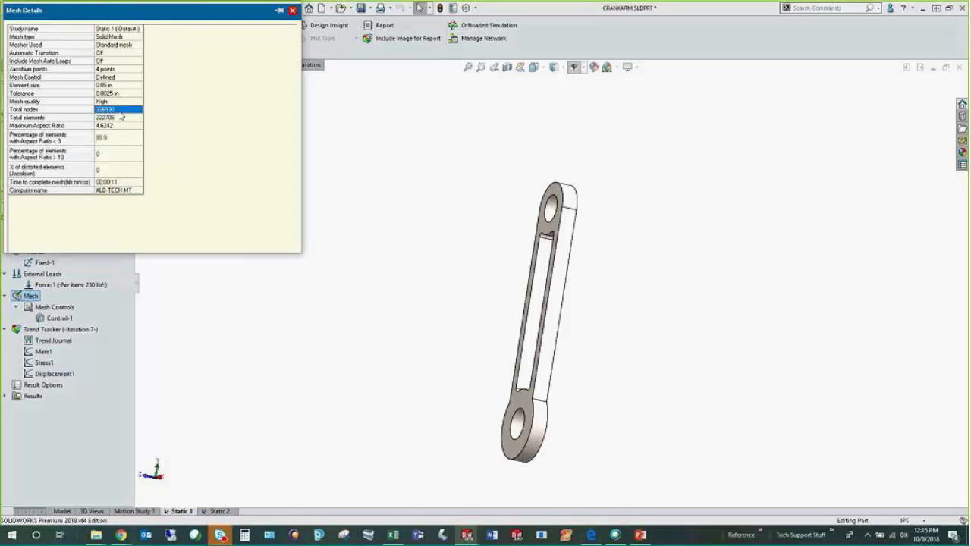
{"action": "left_click", "coordinate": [117, 184]}
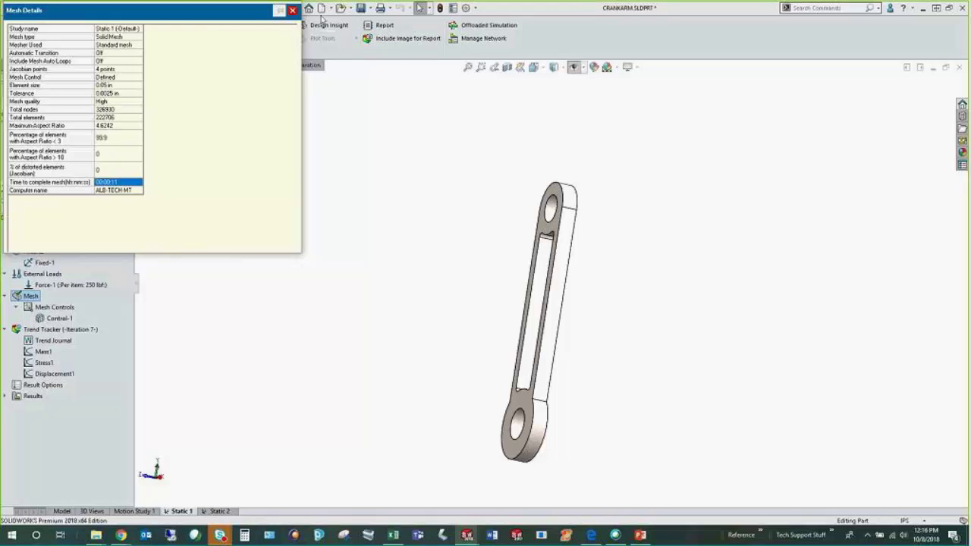
{"action": "left_click", "coordinate": [292, 10]}
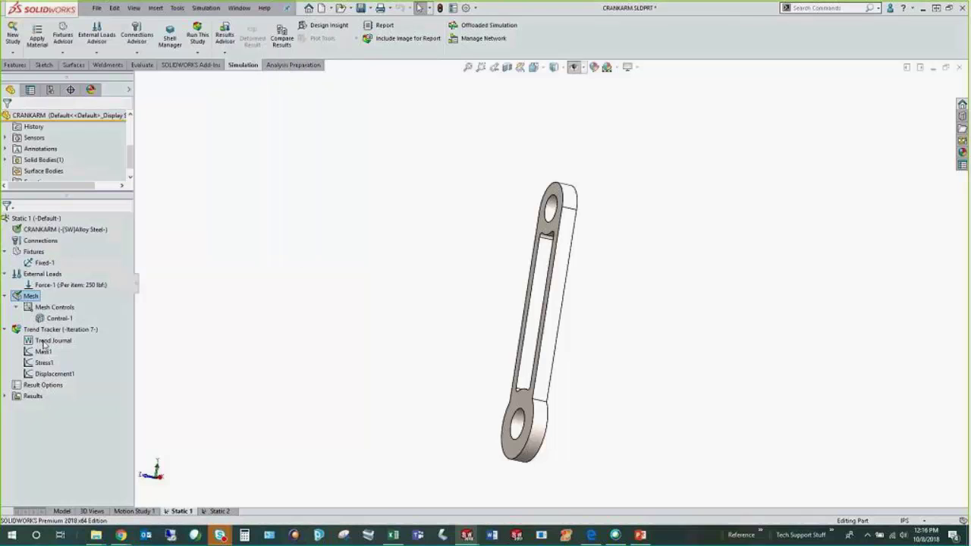
Recheck the Stress1 trend graph against the example graph on PowerPoint's Results Convergence slide, and return to the CRANKARM model.
{"action": "double_click", "coordinate": [43, 363]}
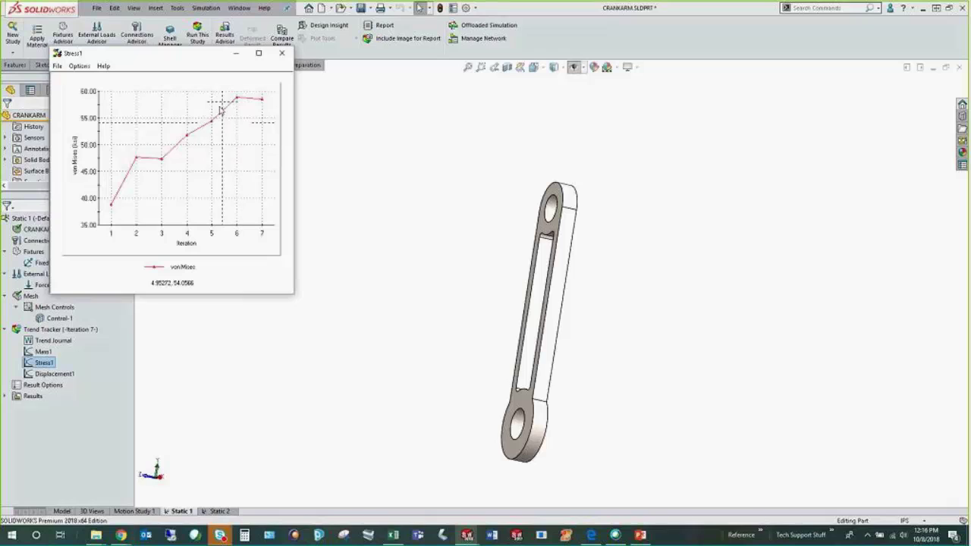
{"action": "left_click", "coordinate": [281, 53]}
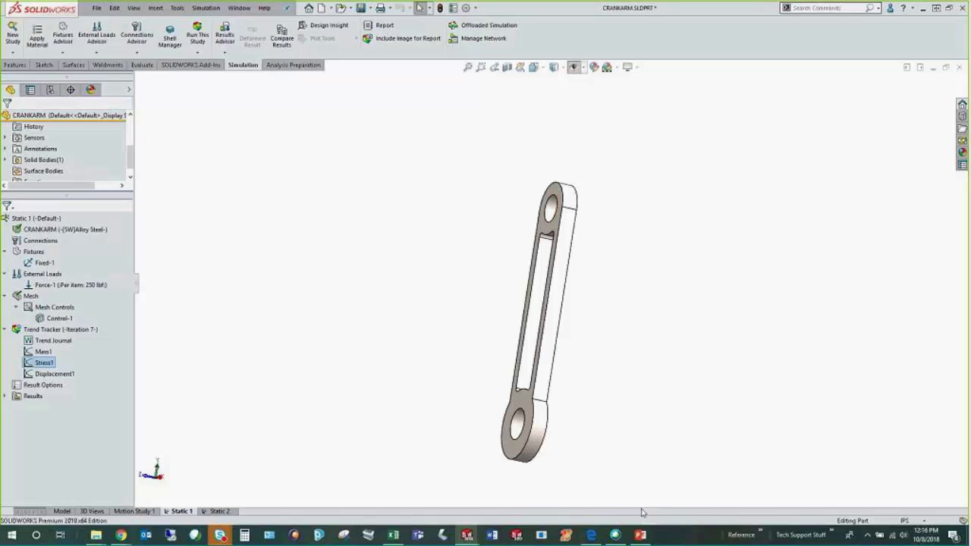
{"action": "left_click", "coordinate": [642, 535]}
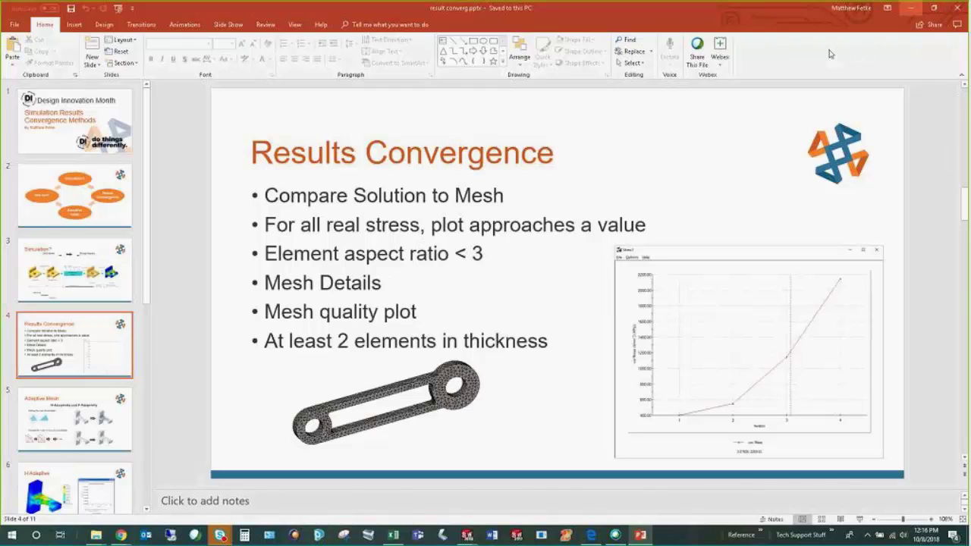
{"action": "left_click", "coordinate": [910, 8]}
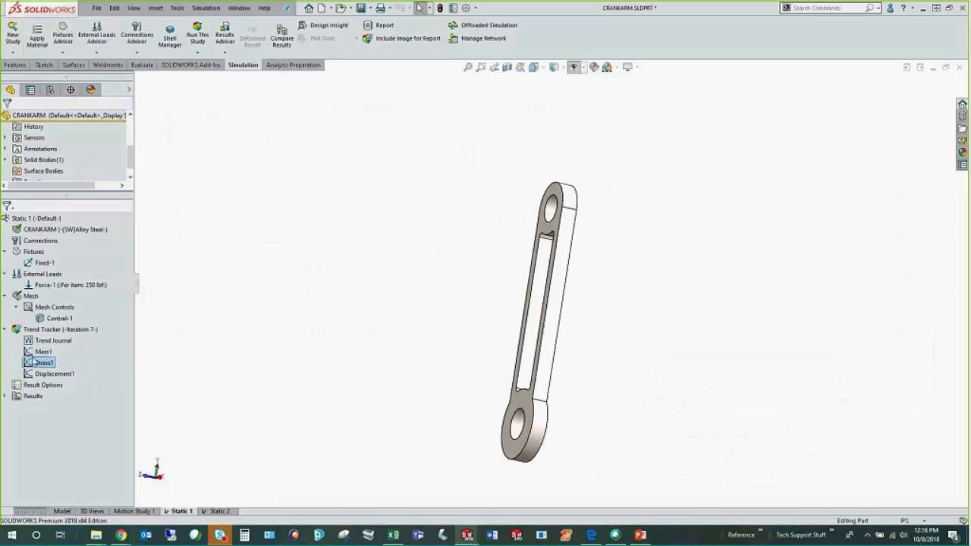
Display the Stress1 von Mises plot of Static 1 and examine the maximum stress at the slot's inner corner.
{"action": "double_click", "coordinate": [16, 397]}
{"action": "double_click", "coordinate": [41, 408]}
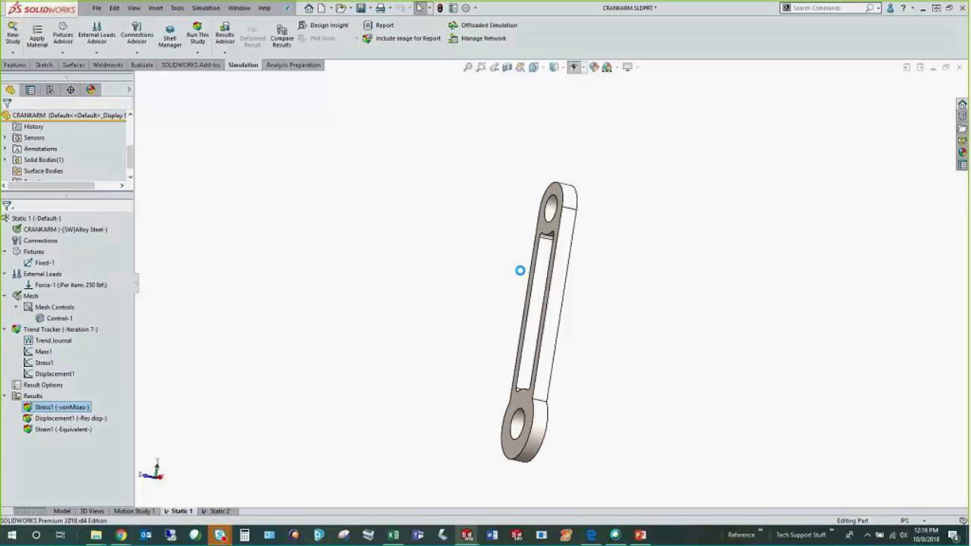
{"action": "scroll", "coordinate": [651, 191], "scroll_direction": "down", "scroll_amount": 5}
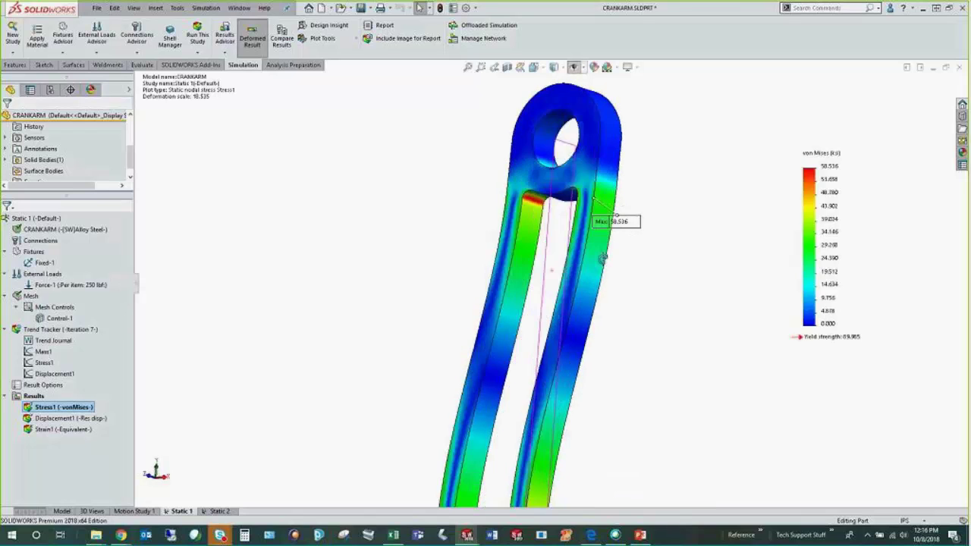
{"action": "scroll", "coordinate": [544, 230], "scroll_direction": "down", "scroll_amount": 4}
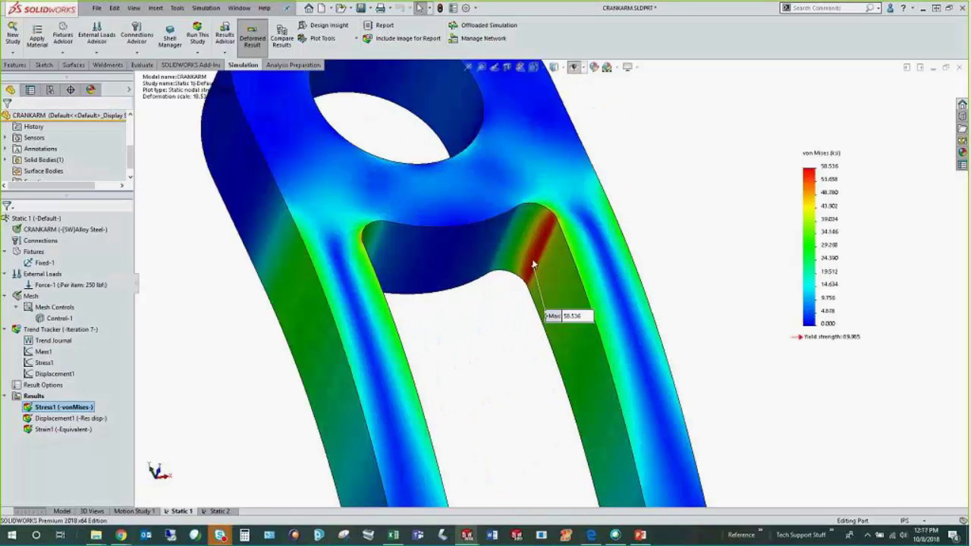
{"action": "scroll", "coordinate": [535, 258], "scroll_direction": "down", "scroll_amount": 3}
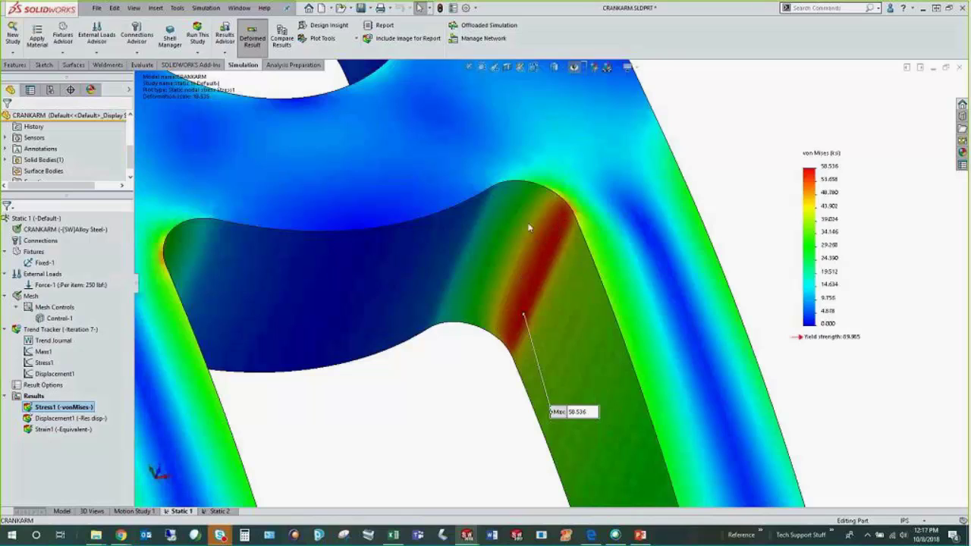
{"action": "scroll", "coordinate": [464, 392], "scroll_direction": "up", "scroll_amount": 2}
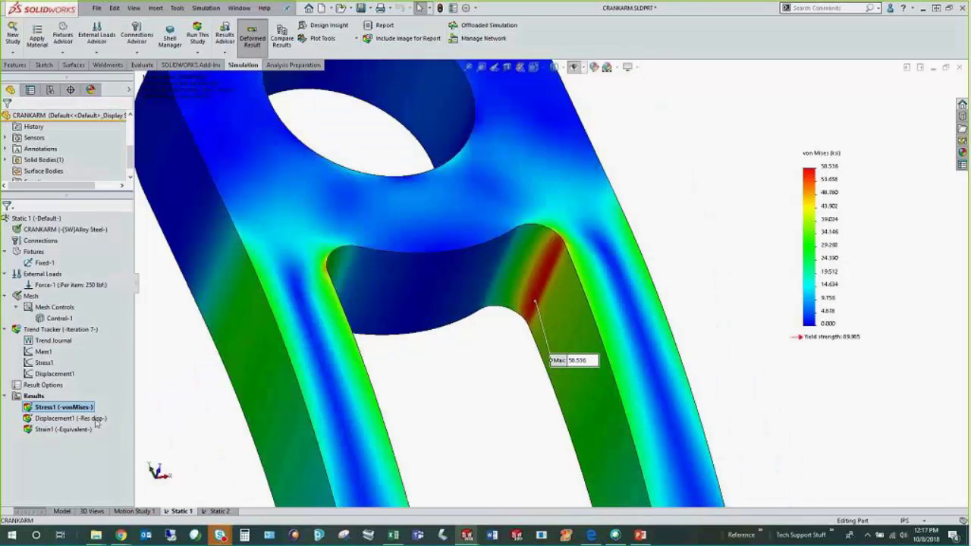
Set the Stress1 plot's boundary option to Mesh so the element edges show over the stress colours.
{"action": "right_click", "coordinate": [85, 409]}
{"action": "left_click", "coordinate": [112, 200]}
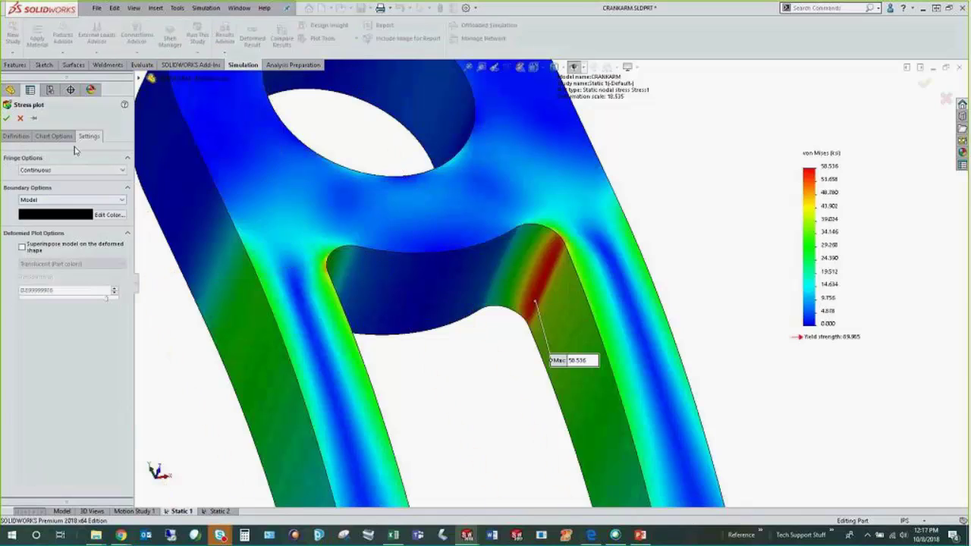
{"action": "left_click", "coordinate": [51, 201]}
{"action": "left_click", "coordinate": [38, 214]}
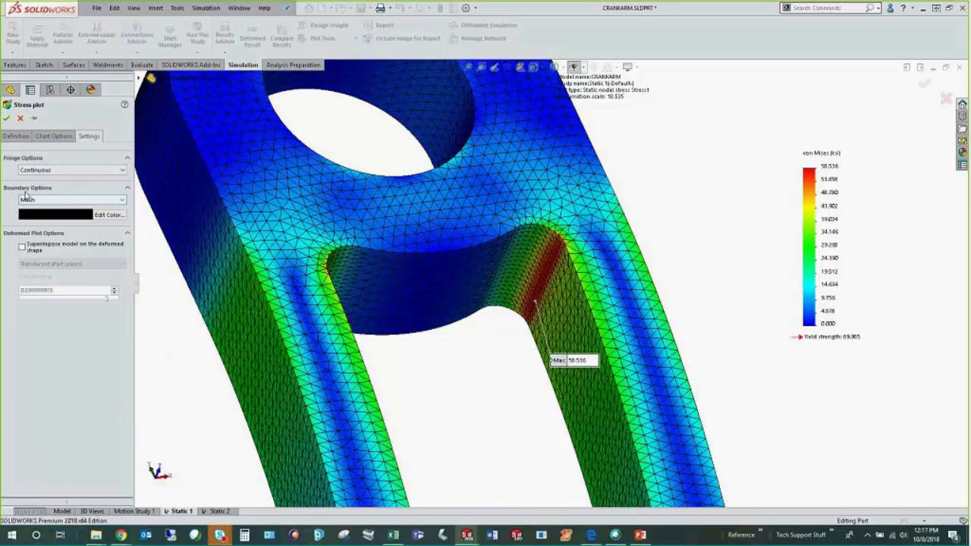
{"action": "left_click", "coordinate": [6, 117]}
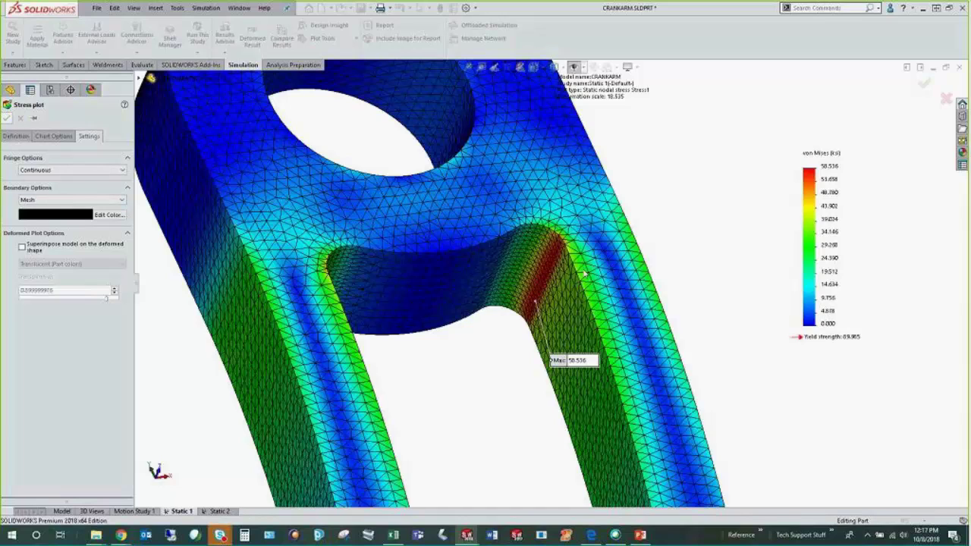
Examine the element layout across the high-stress fillet at the slot's inner corner of the CRANKARM model.
{"action": "scroll", "coordinate": [554, 229], "scroll_direction": "down", "scroll_amount": 3}
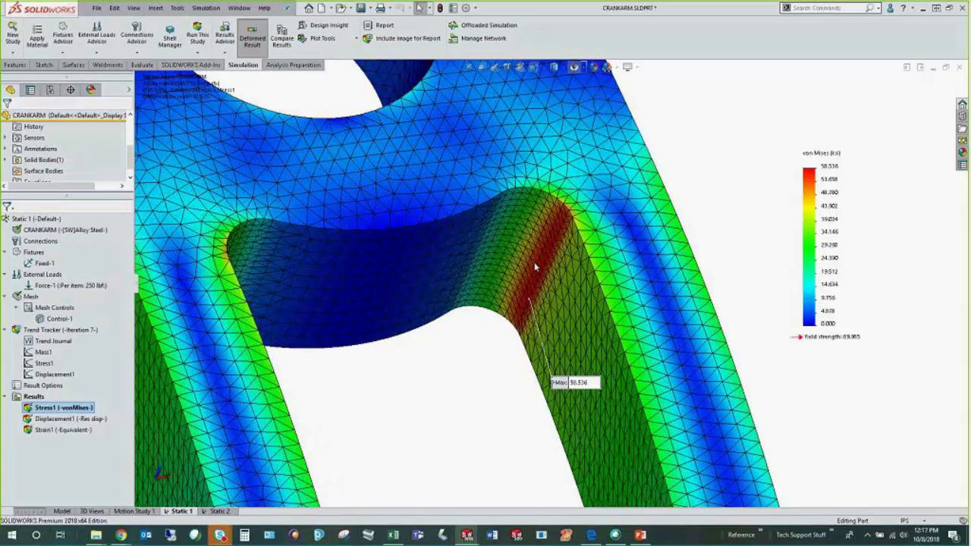
{"action": "middle_click_drag", "start_coordinate": [535, 268], "coordinate": [460, 286]}
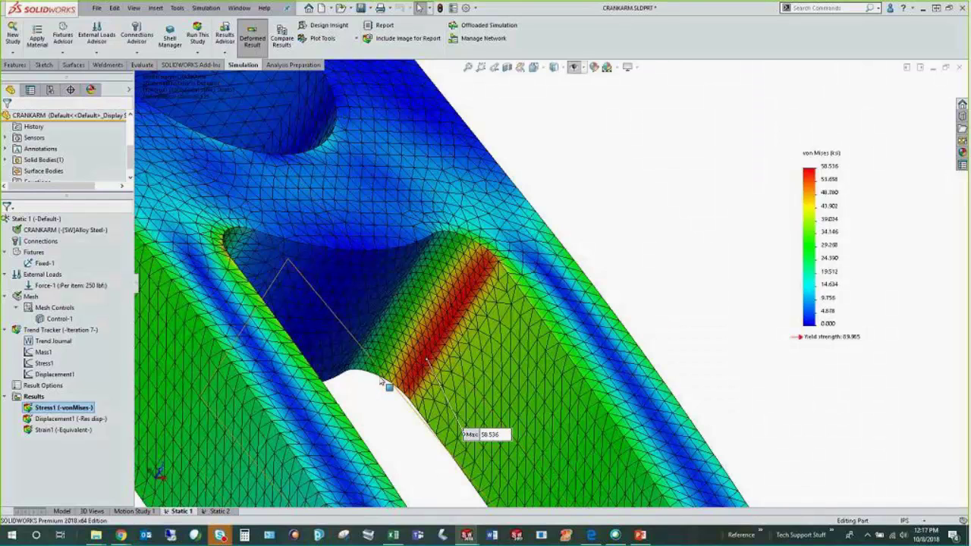
{"action": "key", "text": "ctrl+1"}
{"action": "key", "text": "ctrl+7"}
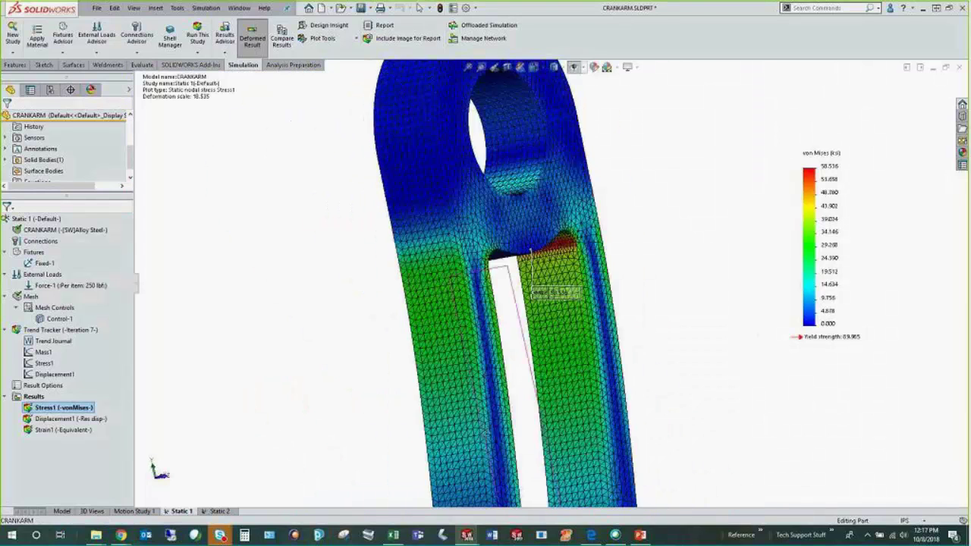
Switch to the Blade_& part, activate the configuration of its poor mesh study and display the Stress1 plot.
{"action": "left_click", "coordinate": [239, 7]}
{"action": "left_click", "coordinate": [265, 131]}
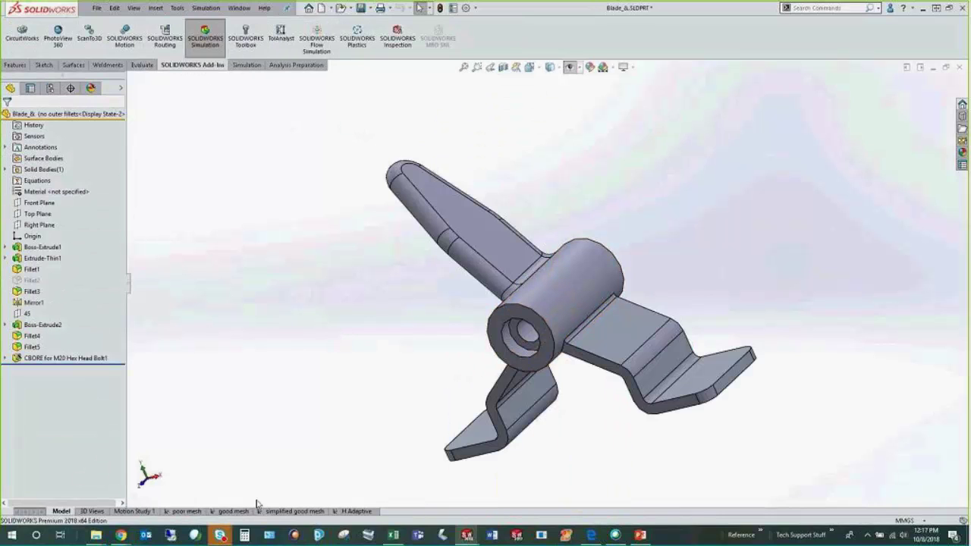
{"action": "left_click", "coordinate": [174, 512]}
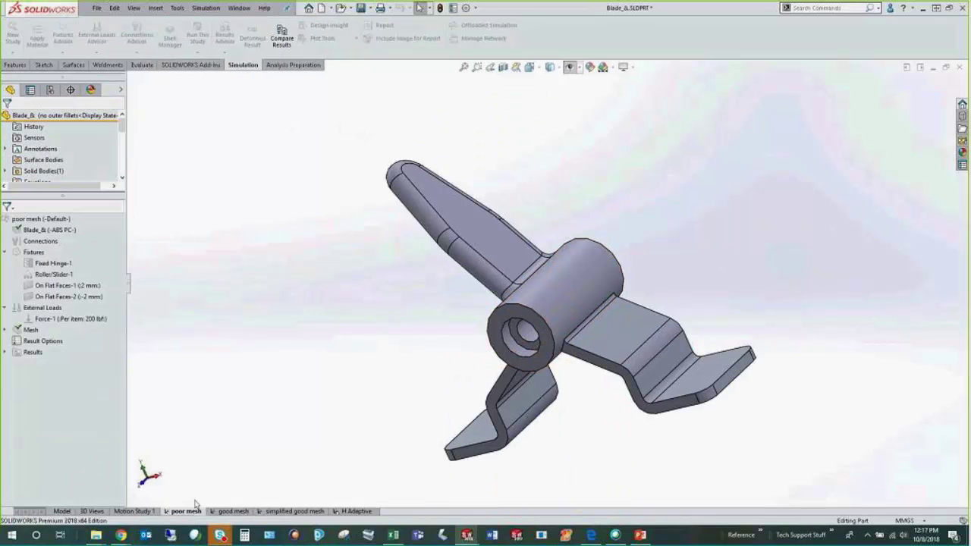
{"action": "right_click", "coordinate": [52, 242]}
{"action": "left_click", "coordinate": [80, 249]}
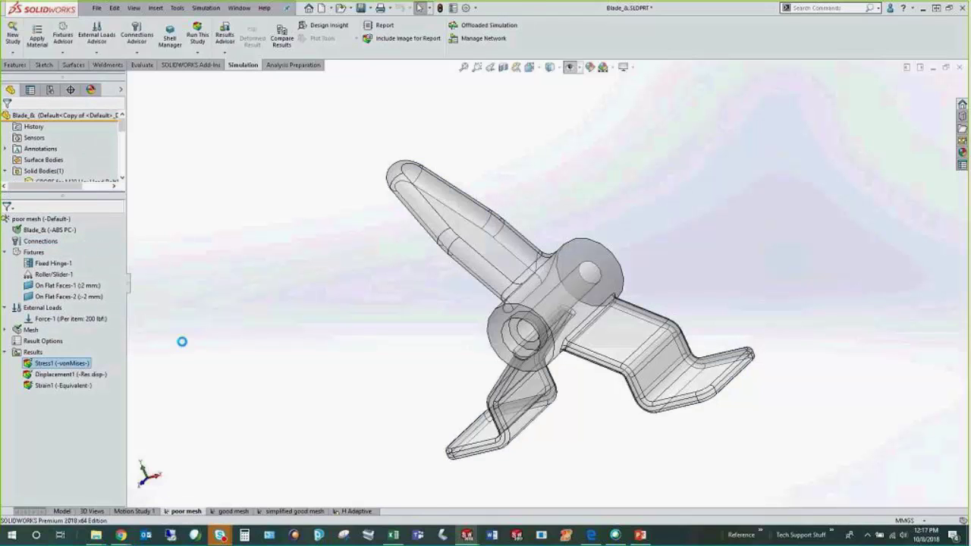
Set the poor mesh Stress1 plot's boundary option to Mesh so element edges show around the maximum stress at the blade root.
{"action": "scroll", "coordinate": [671, 357], "scroll_direction": "down", "scroll_amount": 5}
{"action": "scroll", "coordinate": [625, 362], "scroll_direction": "down", "scroll_amount": 6}
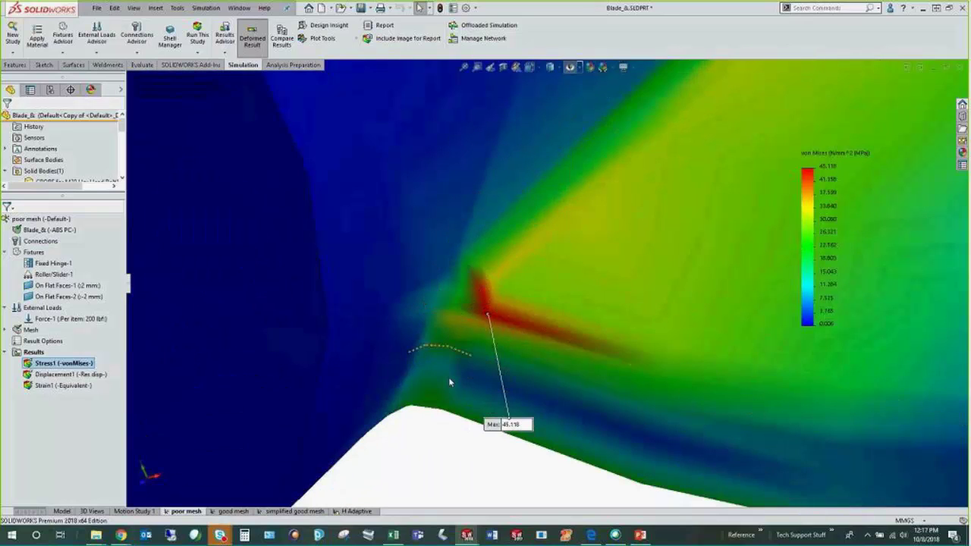
{"action": "scroll", "coordinate": [448, 377], "scroll_direction": "up", "scroll_amount": 2}
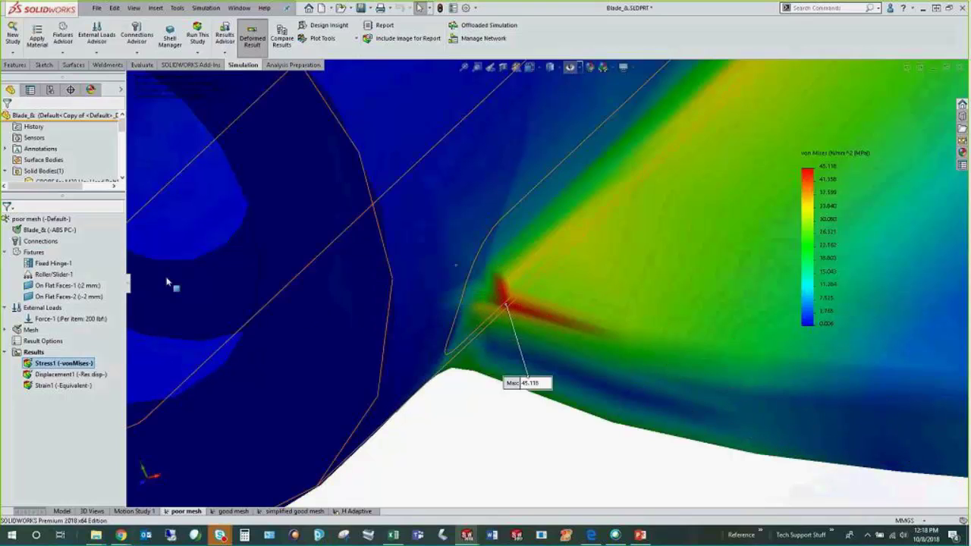
{"action": "right_click", "coordinate": [60, 364]}
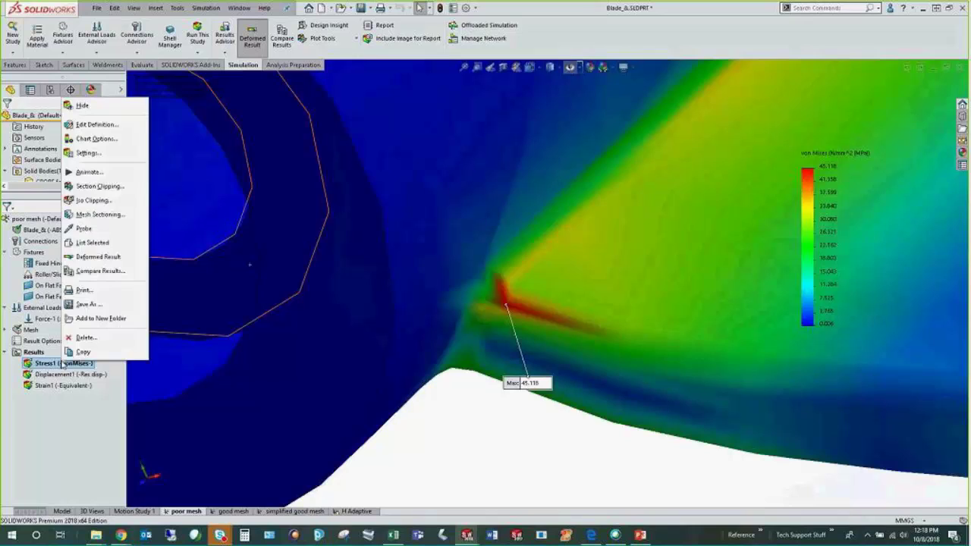
{"action": "left_click", "coordinate": [88, 152]}
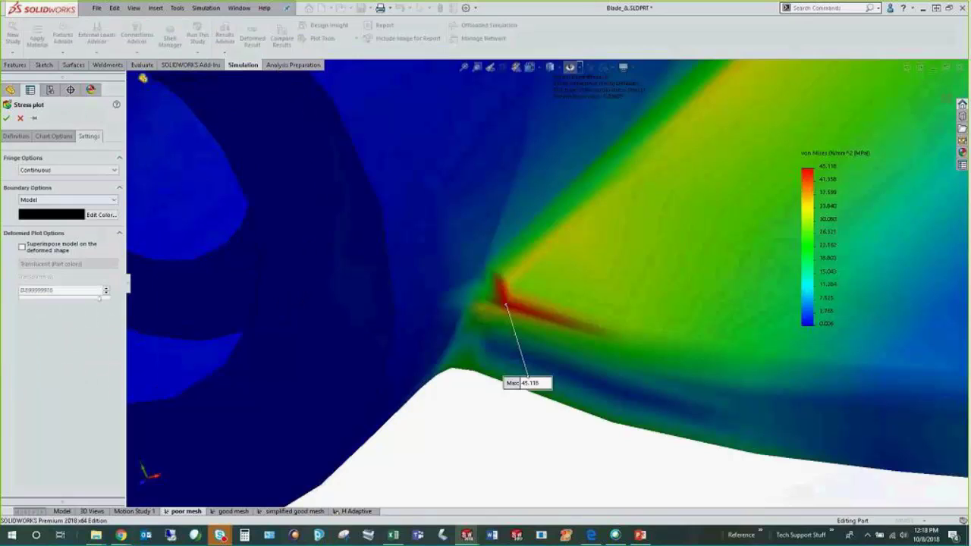
{"action": "left_click", "coordinate": [56, 200]}
{"action": "left_click", "coordinate": [53, 221]}
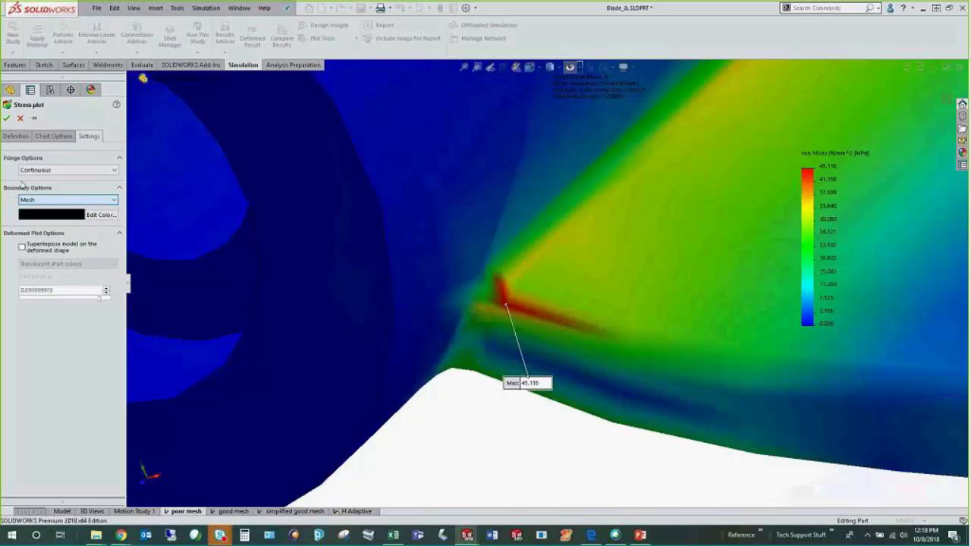
{"action": "left_click", "coordinate": [6, 117]}
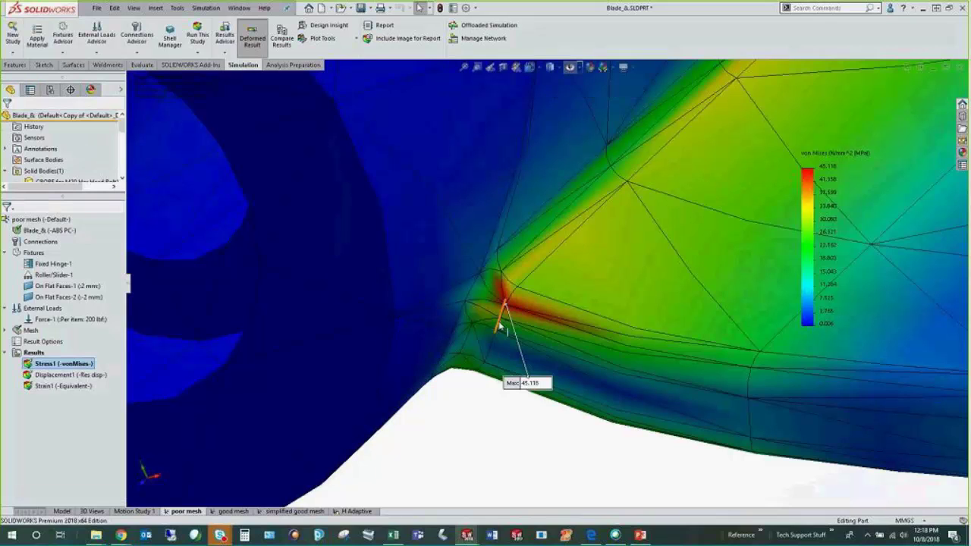
Examine the coarse elements around the maximum stress at the fillet between the blade root and the hub.
{"action": "scroll", "coordinate": [498, 318], "scroll_direction": "down", "scroll_amount": 4}
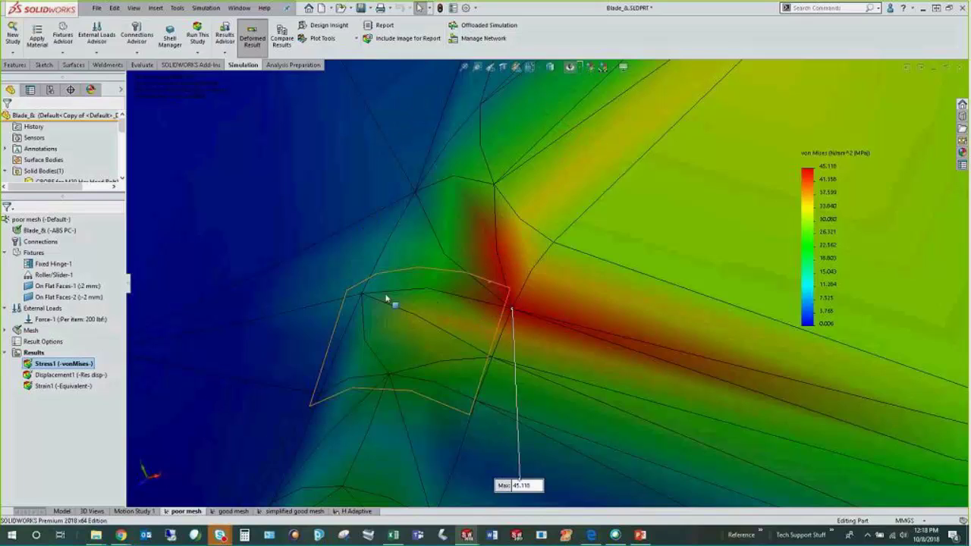
{"action": "scroll", "coordinate": [496, 313], "scroll_direction": "down", "scroll_amount": 4}
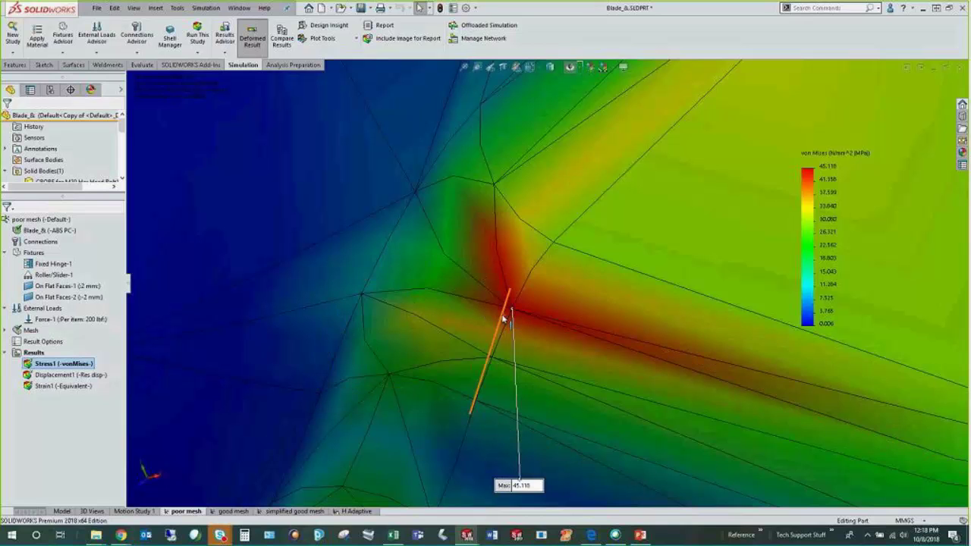
{"action": "scroll", "coordinate": [501, 317], "scroll_direction": "up", "scroll_amount": 6}
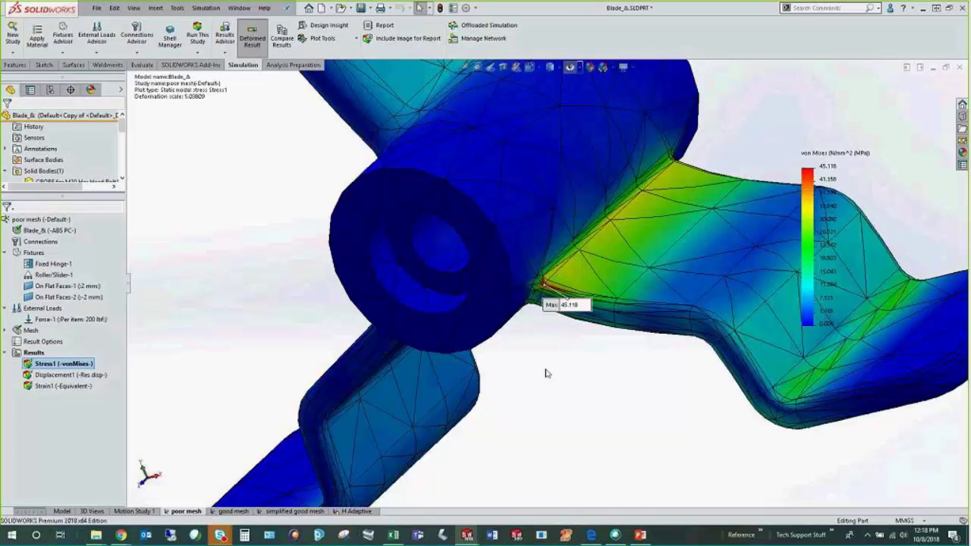
{"action": "scroll", "coordinate": [541, 287], "scroll_direction": "down", "scroll_amount": 10}
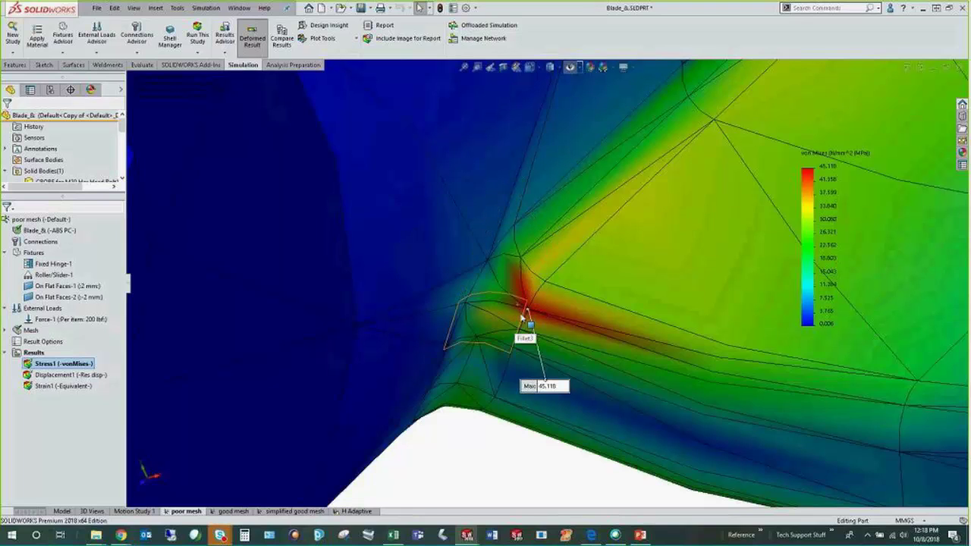
{"action": "middle_click_drag", "start_coordinate": [521, 310], "coordinate": [567, 332]}
{"action": "scroll", "coordinate": [566, 332], "scroll_direction": "up", "scroll_amount": 10}
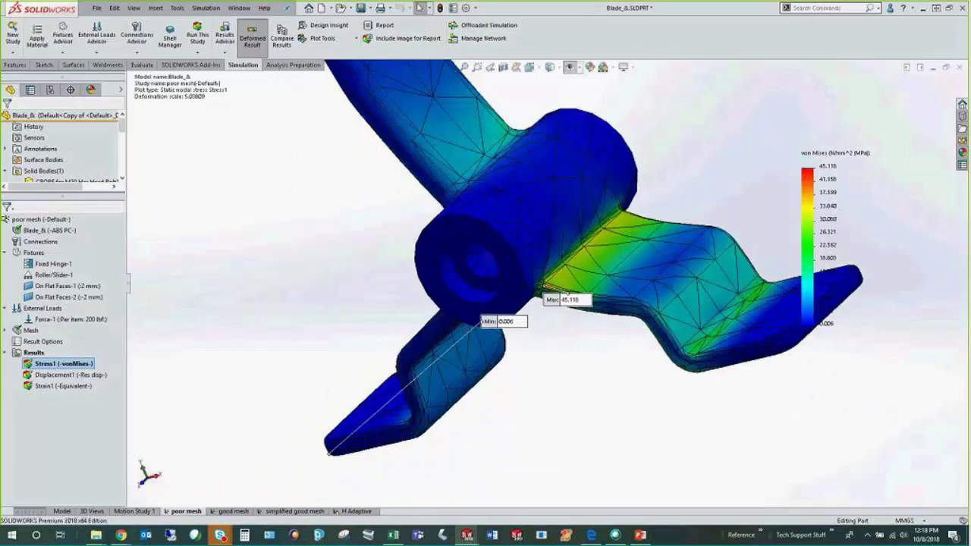
Switch to PowerPoint, present the slides from Results Convergence through Adaptive Mesh and H Adaptive to P Adaptive, and end the show.
{"action": "left_click", "coordinate": [640, 535]}
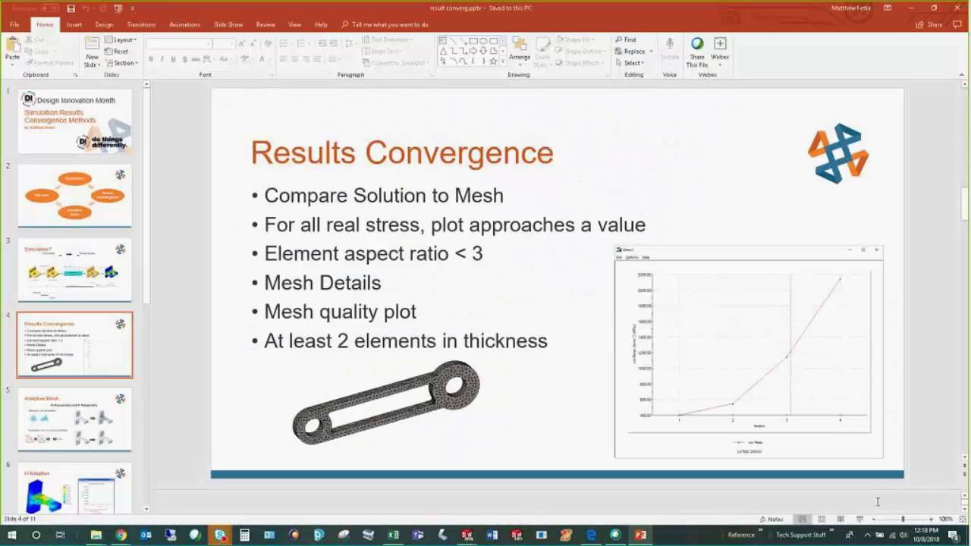
{"action": "key", "text": "shift+F5"}
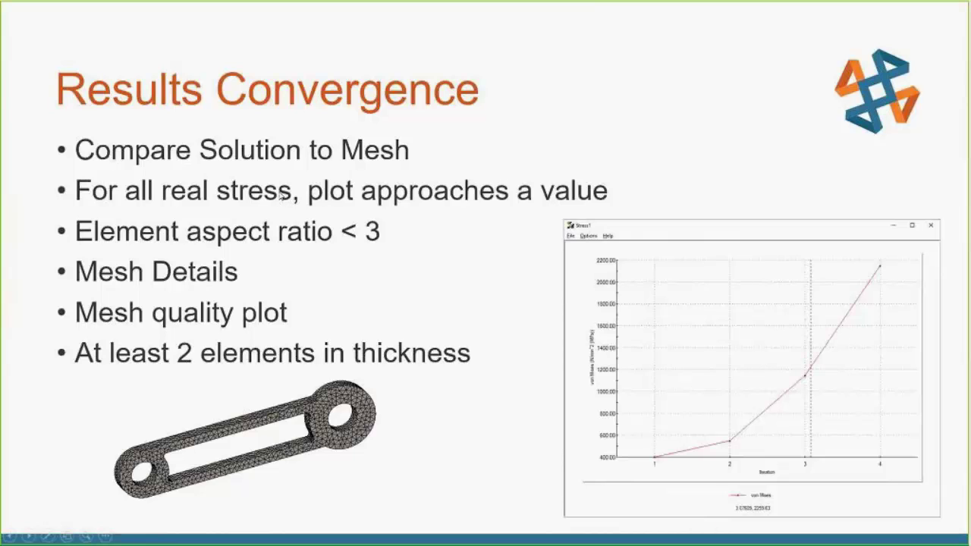
{"action": "left_click", "coordinate": [279, 198]}
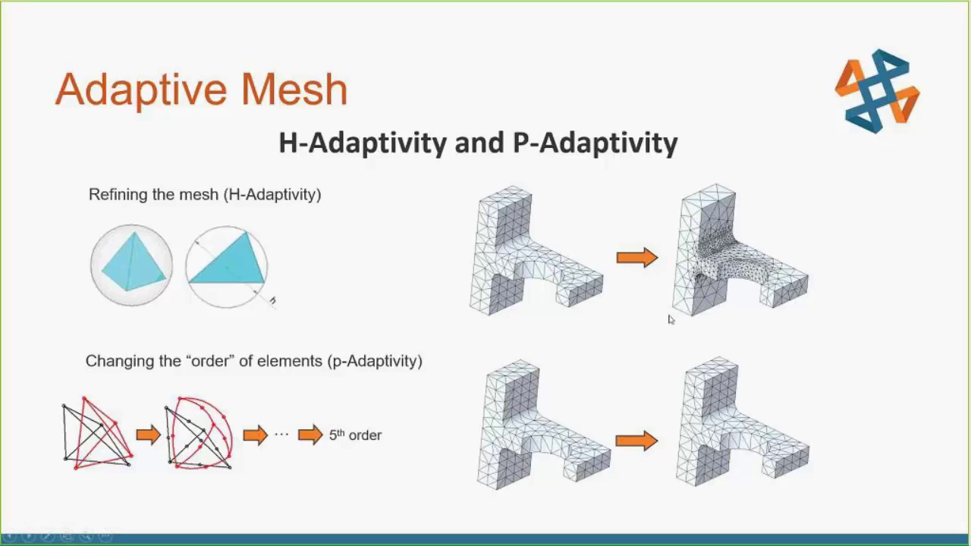
{"action": "left_click", "coordinate": [624, 342]}
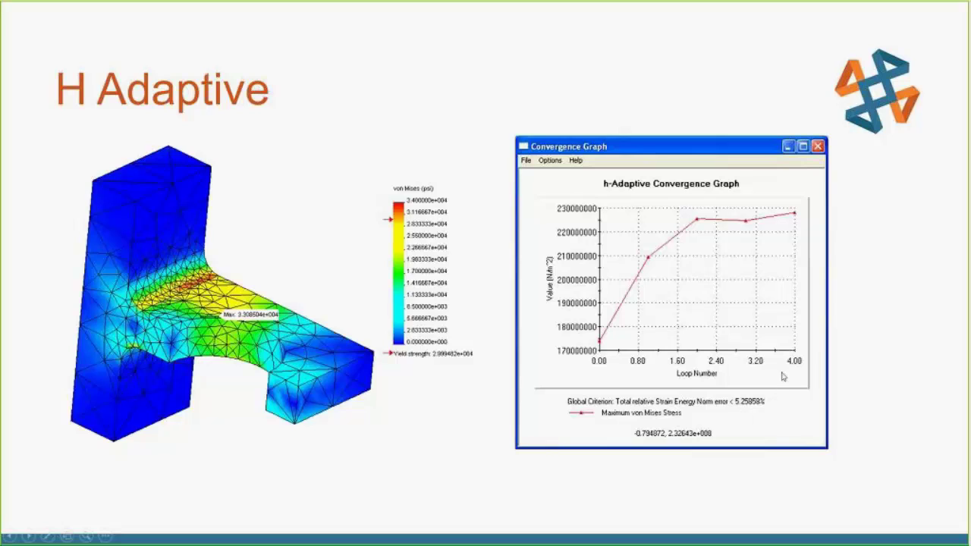
{"action": "left_click", "coordinate": [477, 243]}
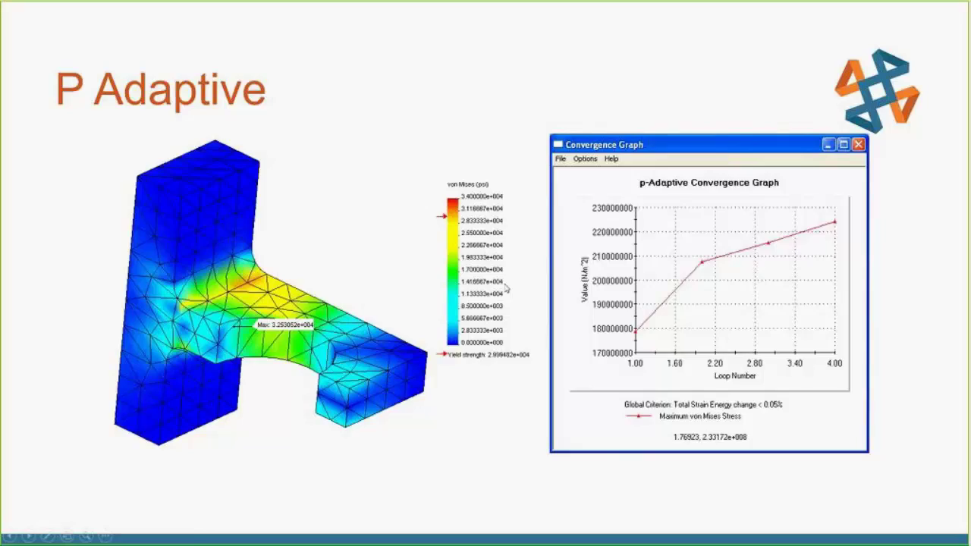
{"action": "key", "text": "Escape"}
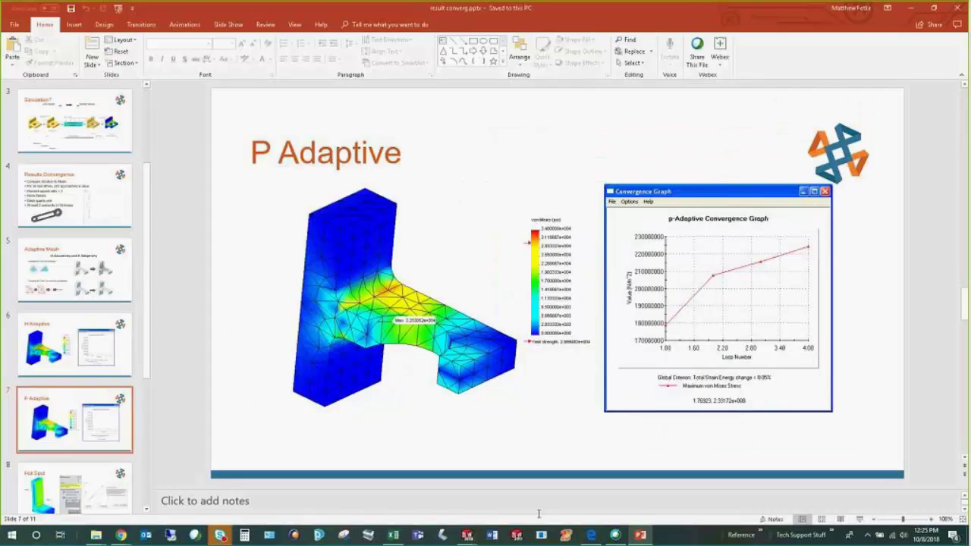
Return to the Blade_& part in SOLIDWORKS and open its H Adaptive study.
{"action": "mouse_move", "coordinate": [465, 534]}
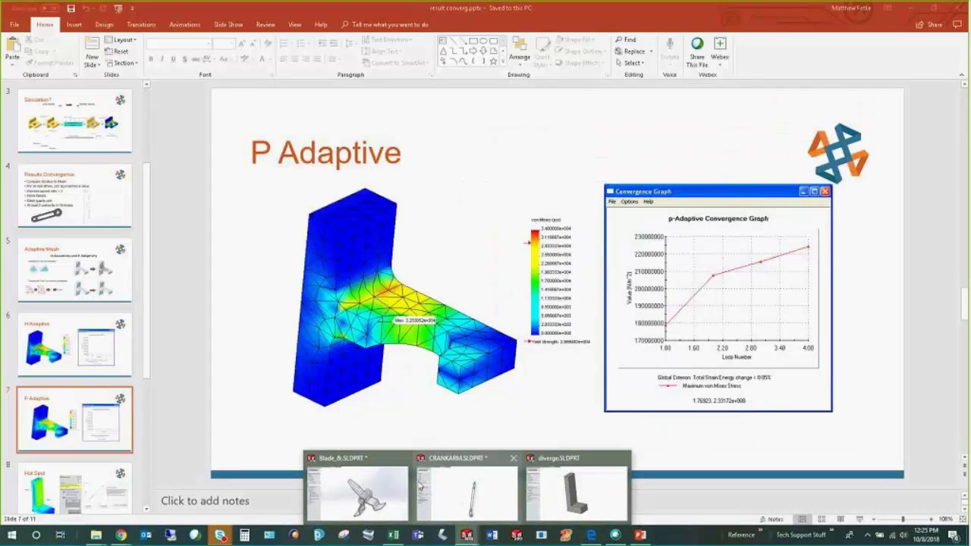
{"action": "mouse_move", "coordinate": [458, 491]}
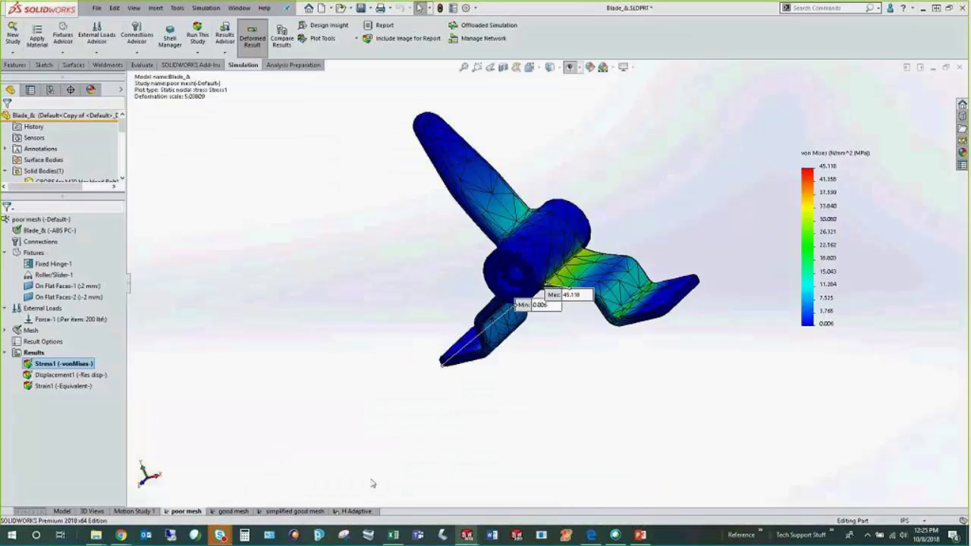
{"action": "left_click", "coordinate": [372, 485]}
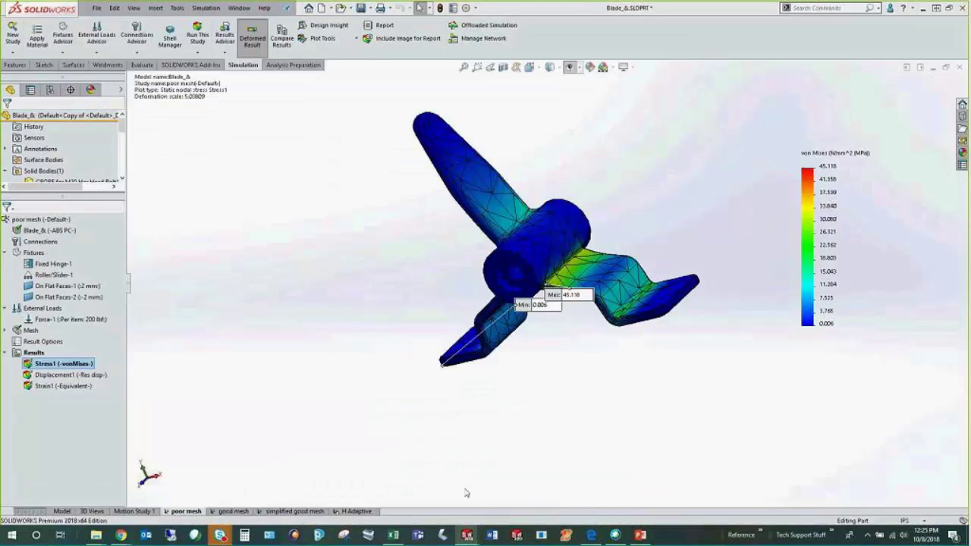
{"action": "left_click", "coordinate": [357, 511]}
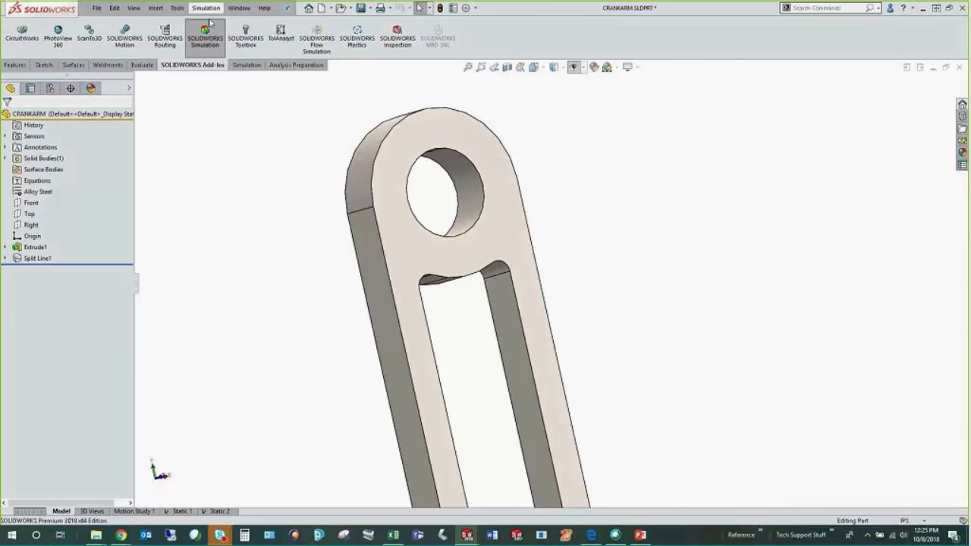
{"action": "left_click", "coordinate": [239, 7]}
{"action": "left_click", "coordinate": [269, 142]}
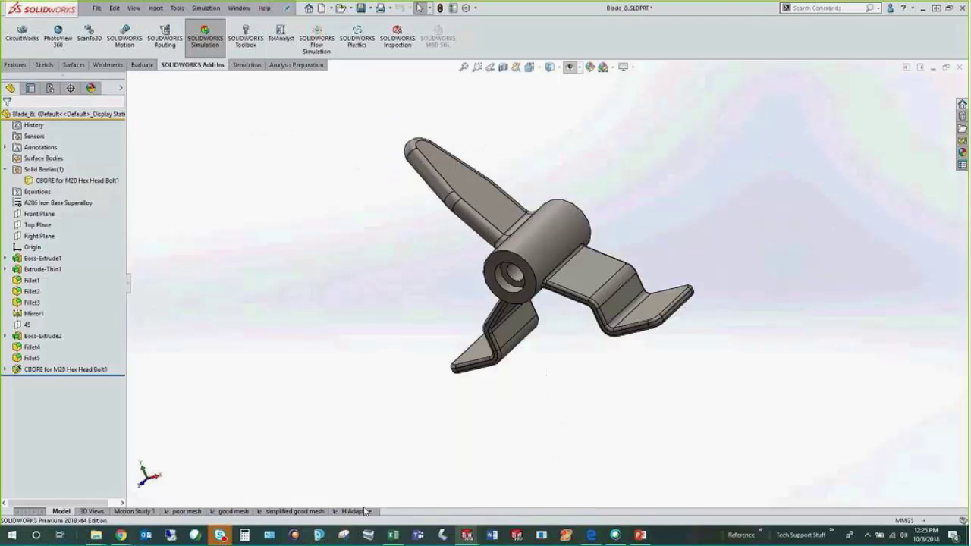
{"action": "left_click", "coordinate": [362, 510]}
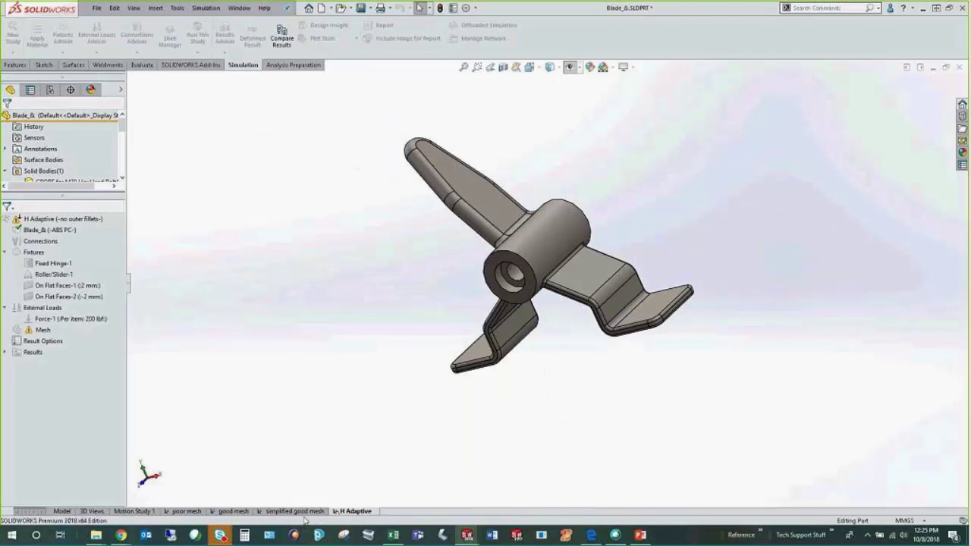
Activate the "no outer fillets" configuration that the H Adaptive study uses.
{"action": "right_click", "coordinate": [258, 511]}
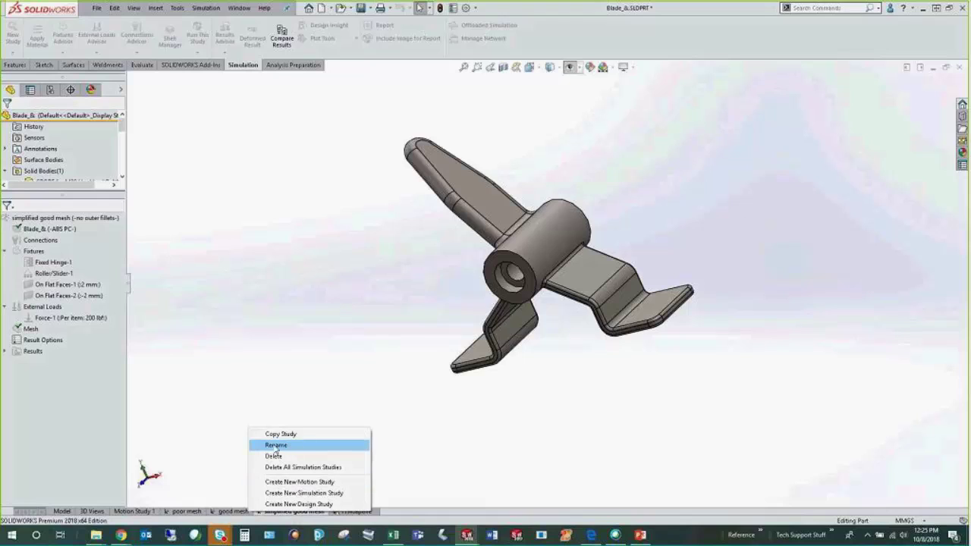
{"action": "left_click", "coordinate": [277, 337]}
{"action": "left_click", "coordinate": [363, 511]}
{"action": "right_click", "coordinate": [64, 229]}
{"action": "left_click", "coordinate": [137, 242]}
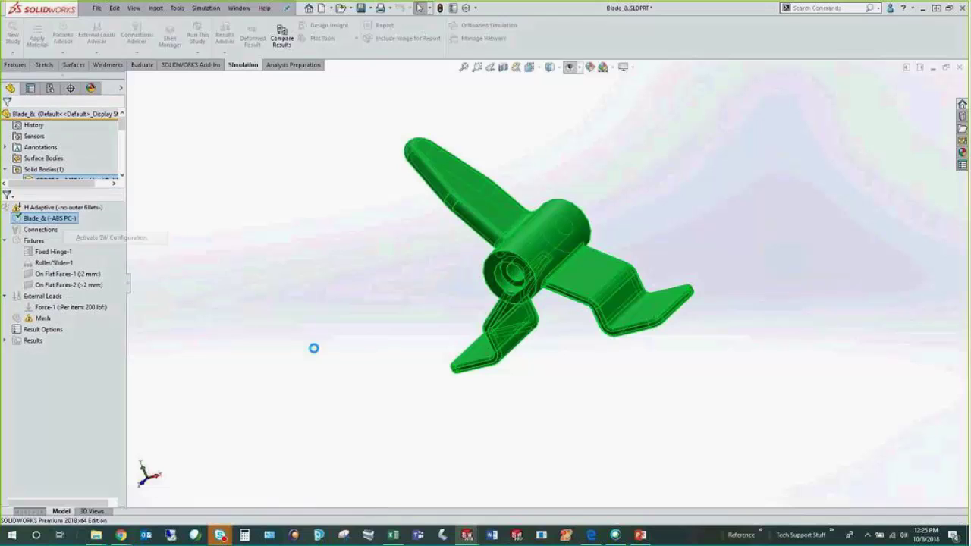
Remove the polycarbonate appearance from the Blade_& part so it displays opaque.
{"action": "scroll", "coordinate": [574, 296], "scroll_direction": "down", "scroll_amount": 5}
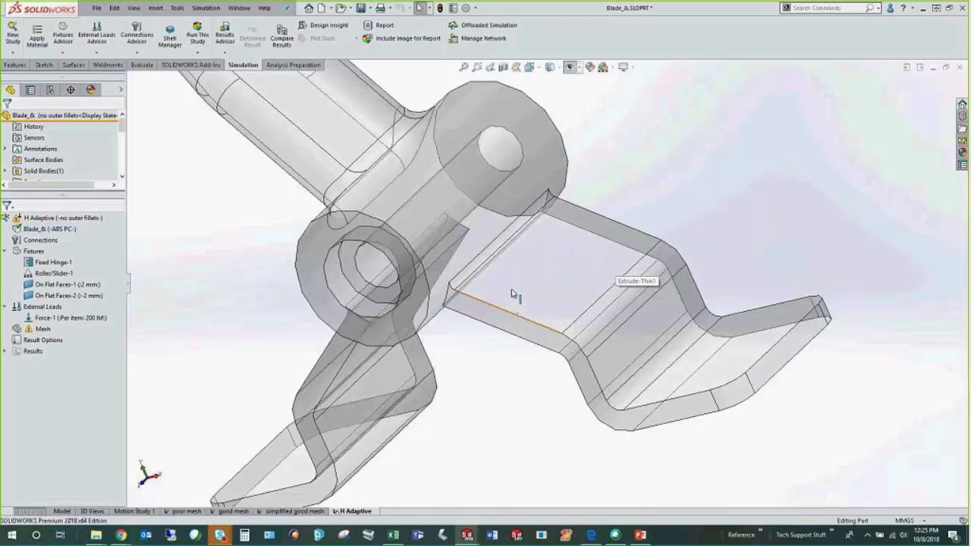
{"action": "left_click", "coordinate": [120, 89]}
{"action": "scroll", "coordinate": [85, 130], "scroll_direction": "down", "scroll_amount": 3}
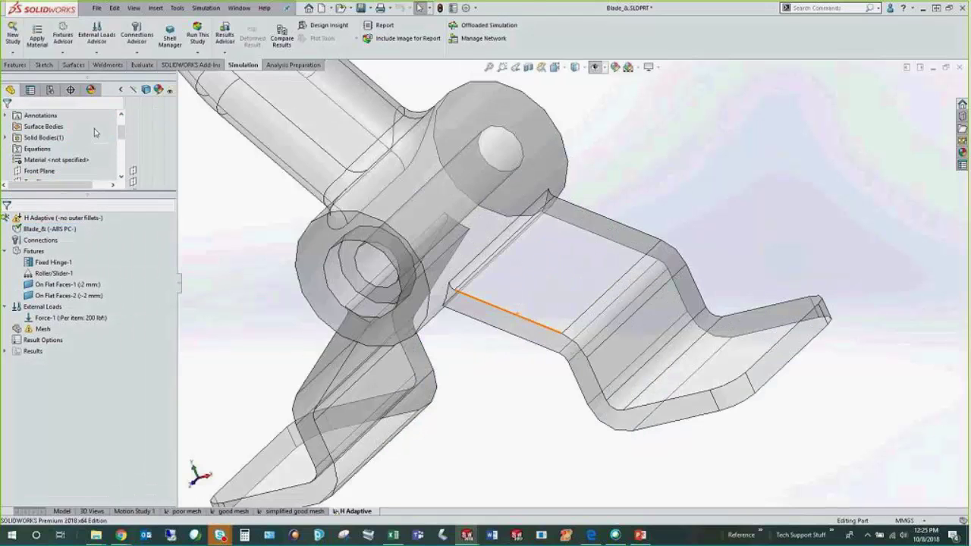
{"action": "left_click", "coordinate": [90, 89]}
{"action": "right_click", "coordinate": [57, 142]}
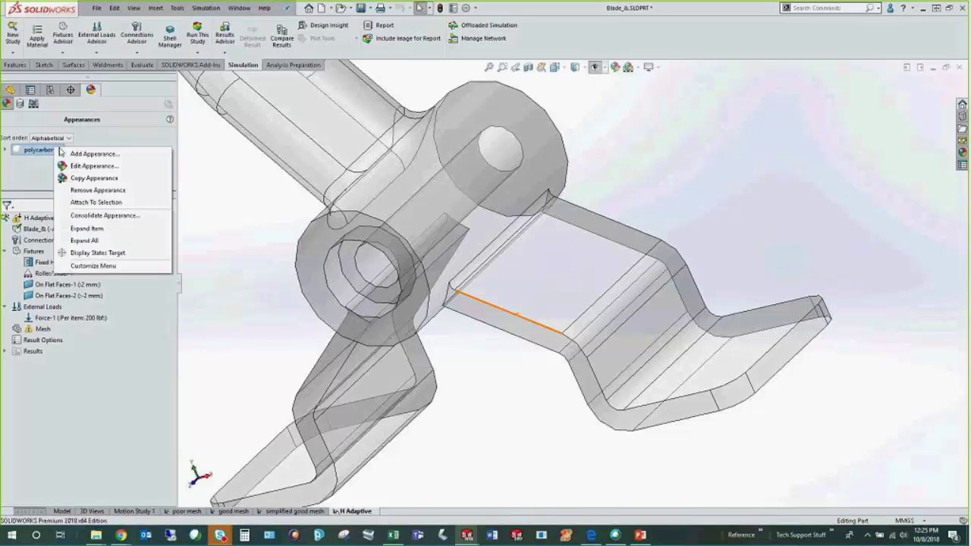
{"action": "left_click", "coordinate": [152, 180]}
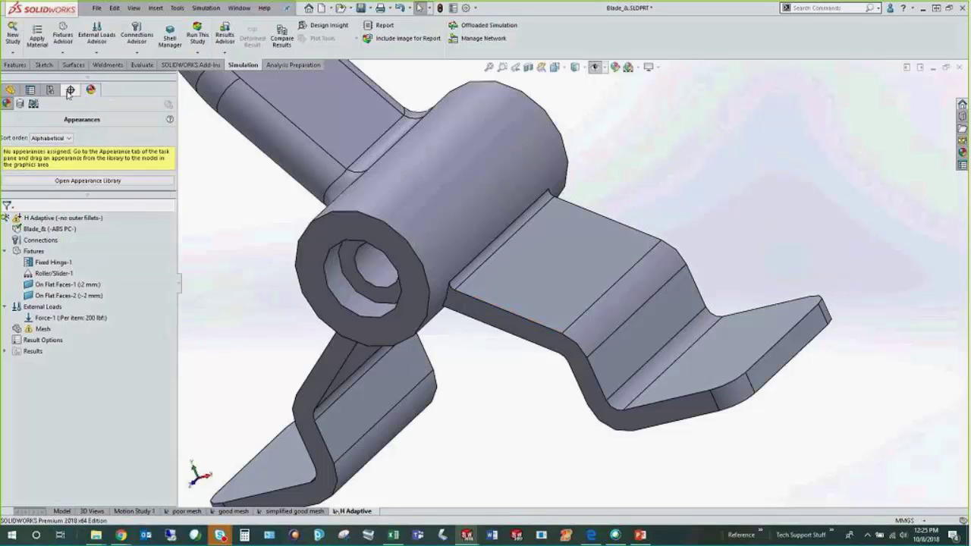
Return to the feature tree and examine the fillet where the blade arm meets the hub.
{"action": "left_click", "coordinate": [10, 89]}
{"action": "left_click", "coordinate": [121, 90]}
{"action": "scroll", "coordinate": [559, 310], "scroll_direction": "down", "scroll_amount": 5}
{"action": "left_click", "coordinate": [440, 266]}
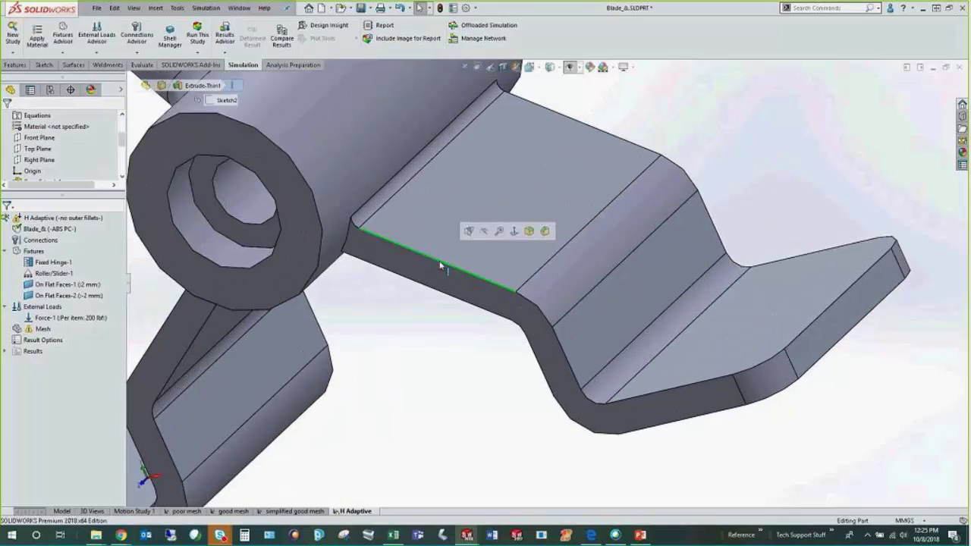
{"action": "middle_click_drag", "start_coordinate": [434, 283], "coordinate": [387, 261]}
{"action": "left_click", "coordinate": [445, 201]}
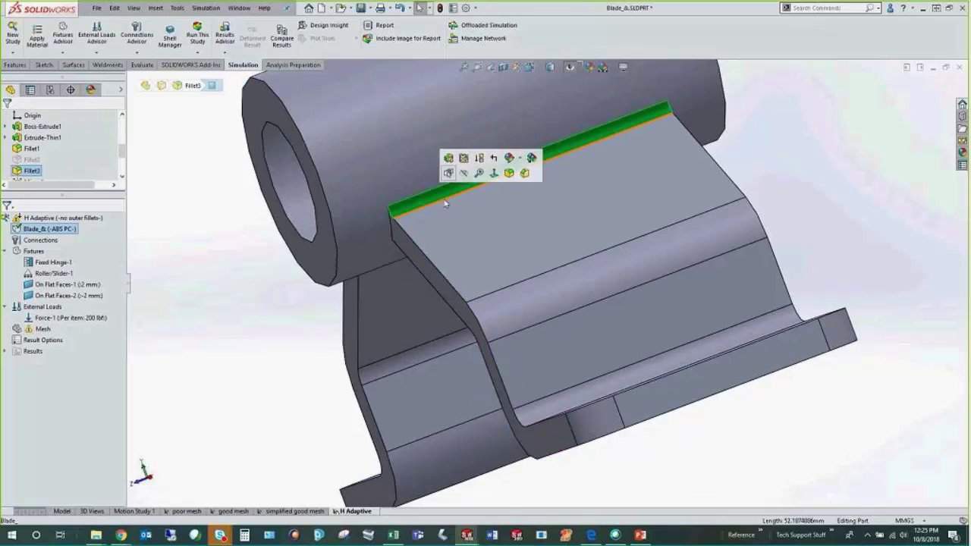
Mesh the H Adaptive study with a curvature-based mesh of 5 mm maximum and 1 mm minimum element size, and inspect the mesh.
{"action": "right_click", "coordinate": [42, 328]}
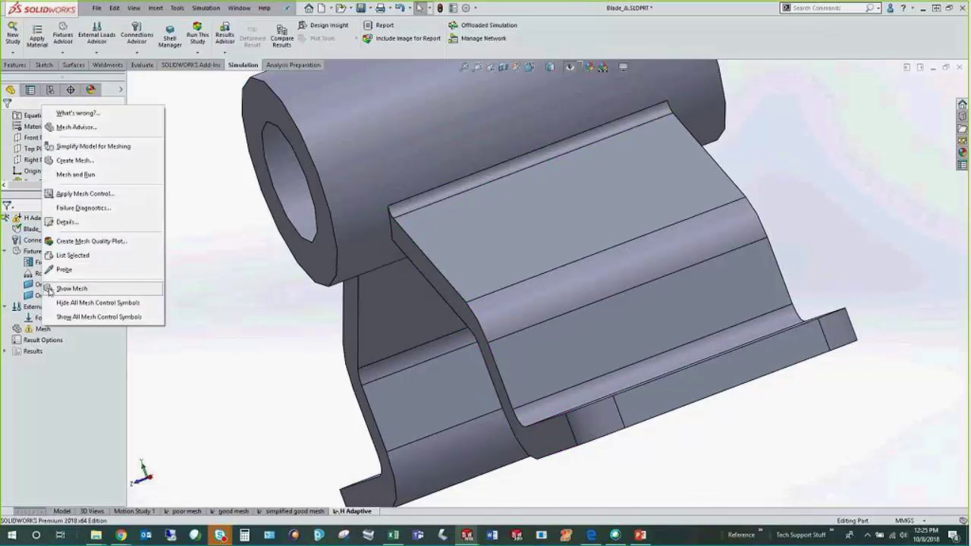
{"action": "left_click", "coordinate": [84, 194]}
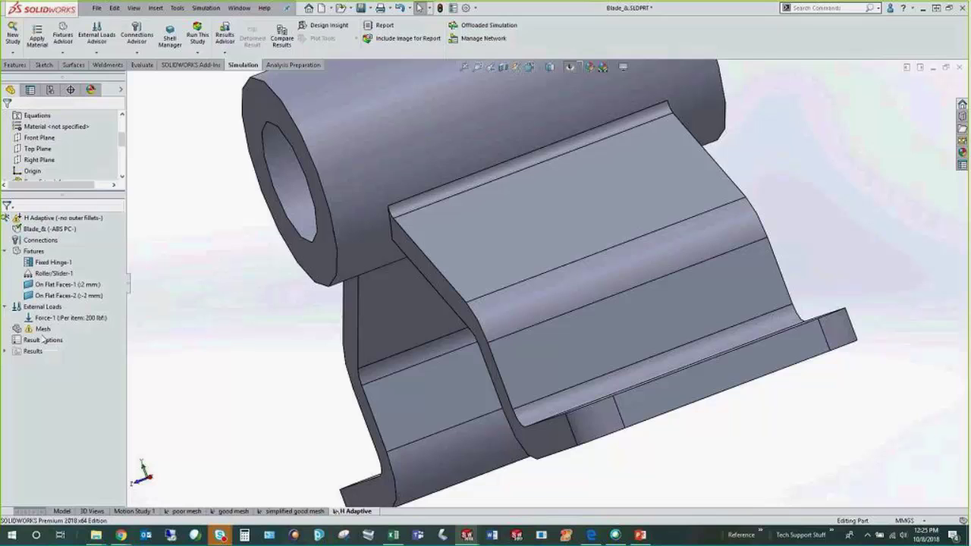
{"action": "right_click", "coordinate": [42, 328]}
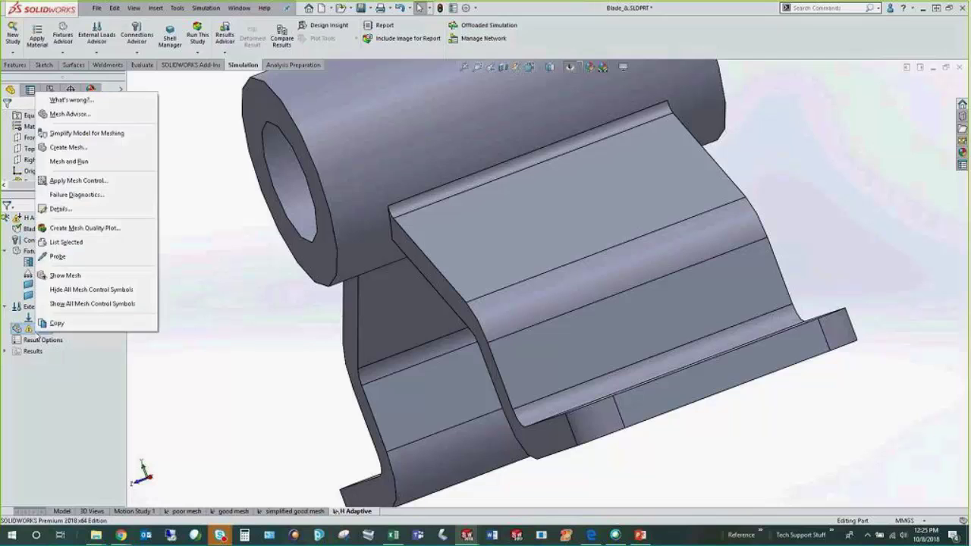
{"action": "left_click", "coordinate": [79, 243]}
{"action": "left_click", "coordinate": [505, 292]}
{"action": "right_click", "coordinate": [42, 331]}
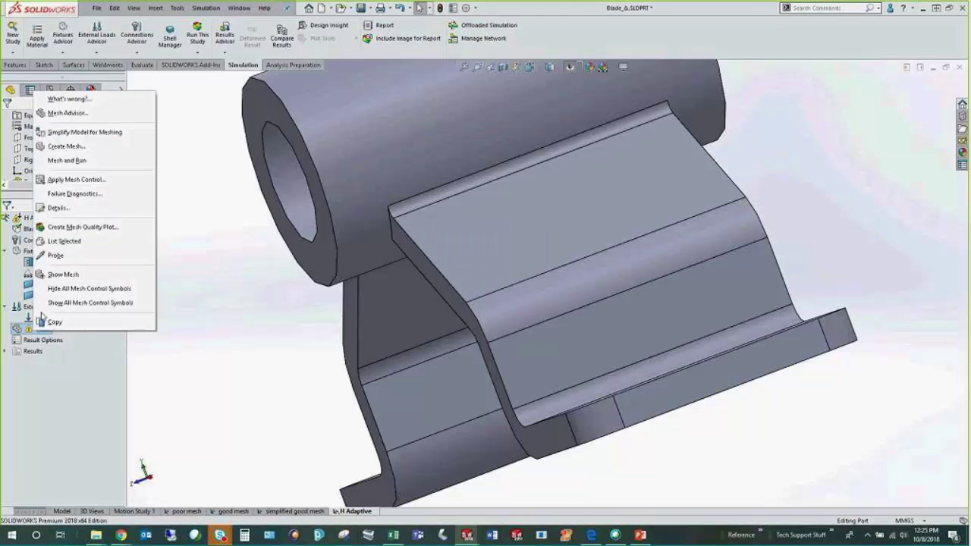
{"action": "left_click", "coordinate": [69, 146]}
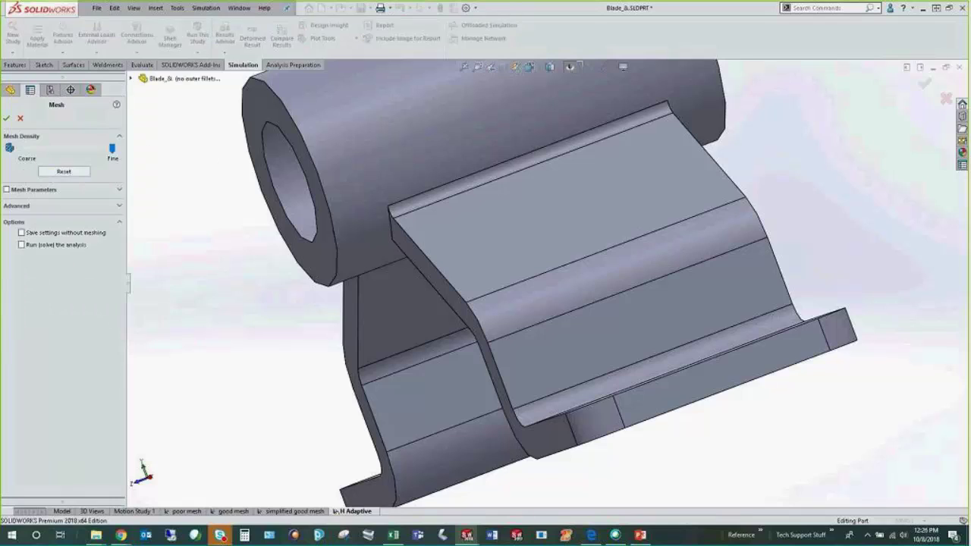
{"action": "left_click", "coordinate": [9, 190]}
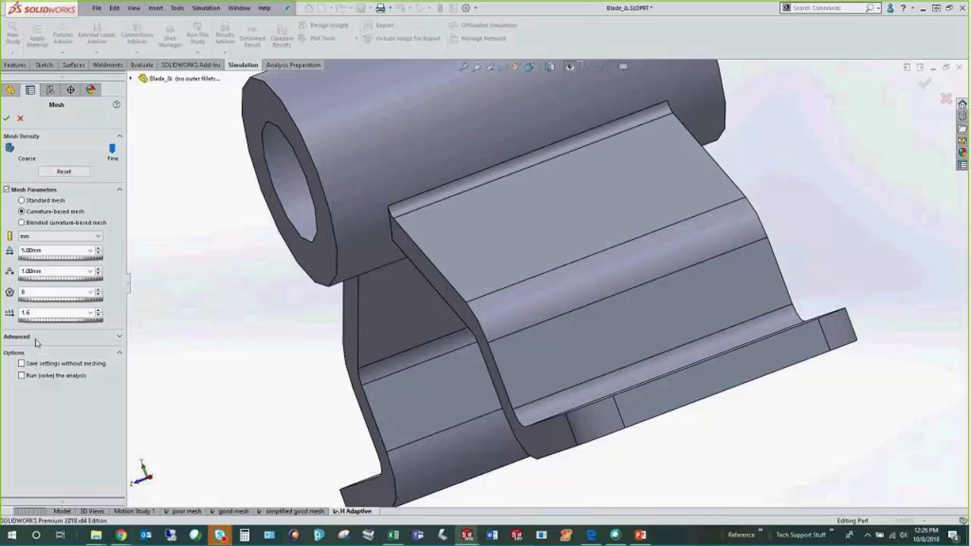
{"action": "left_click", "coordinate": [119, 337]}
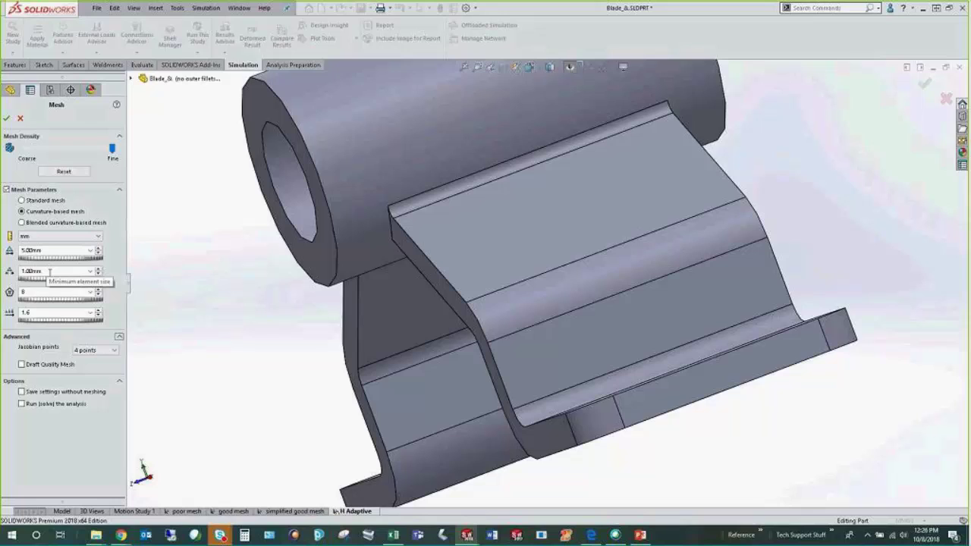
{"action": "left_click", "coordinate": [6, 118]}
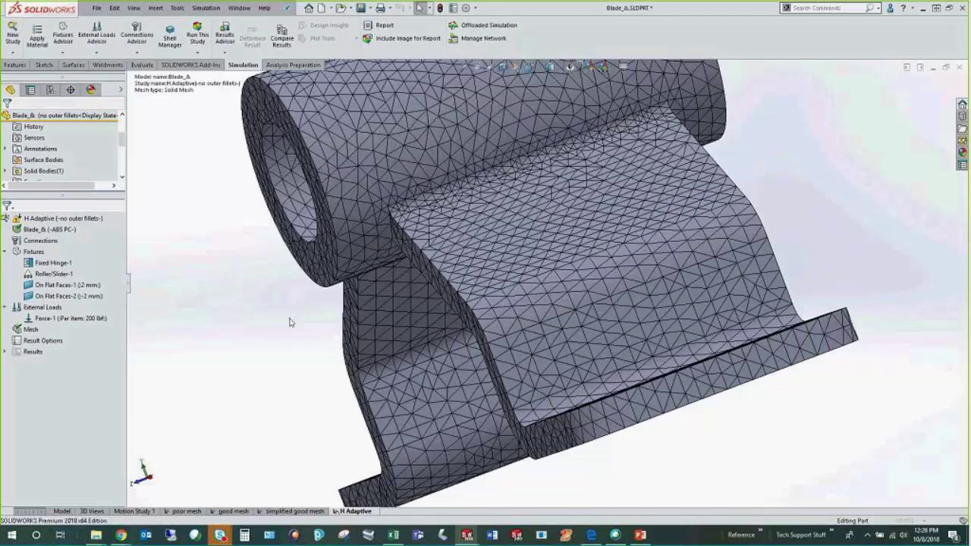
{"action": "middle_click_drag", "start_coordinate": [288, 319], "coordinate": [504, 265]}
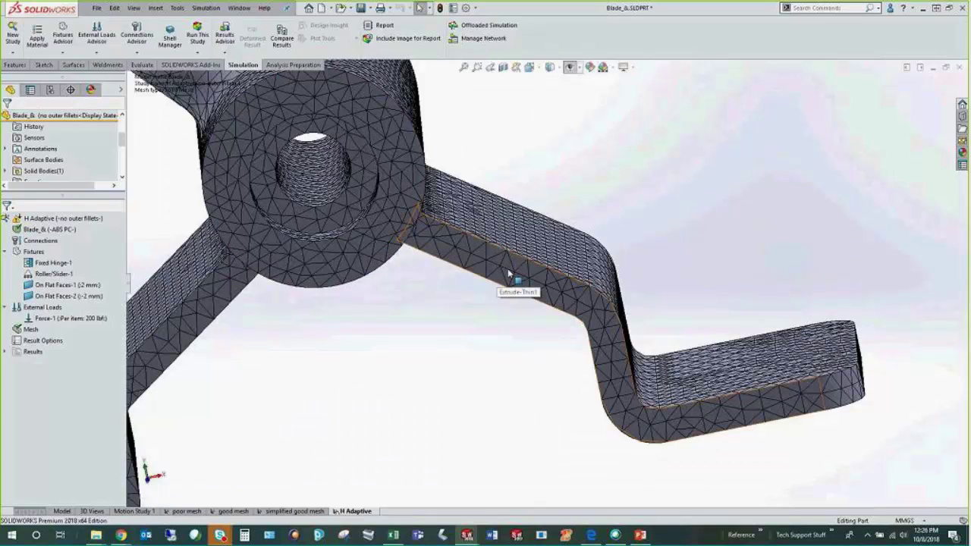
{"action": "middle_click_drag", "start_coordinate": [507, 266], "coordinate": [520, 225]}
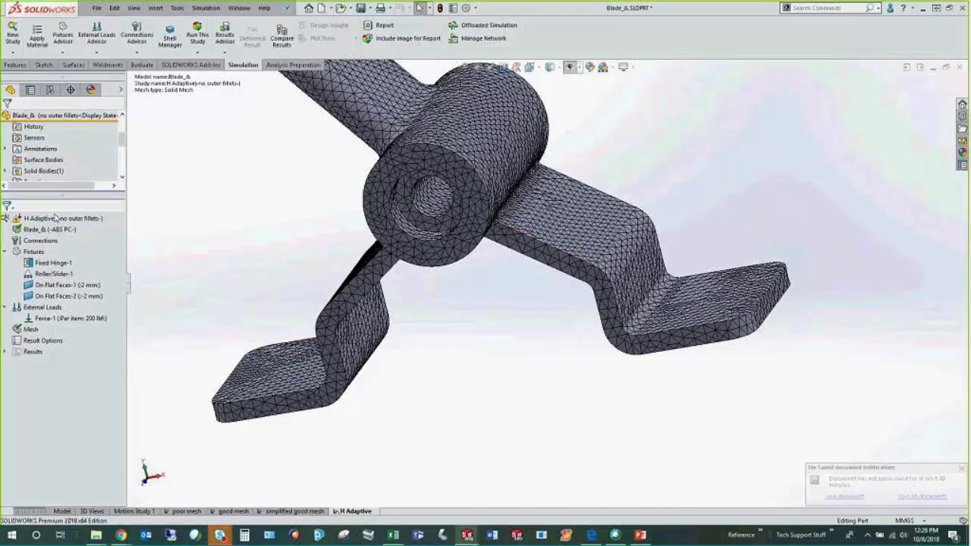
Set the H Adaptive study to the h-adaptive method with 98% target accuracy, a maximum of 5 loops and mesh coarsening.
{"action": "right_click", "coordinate": [53, 220]}
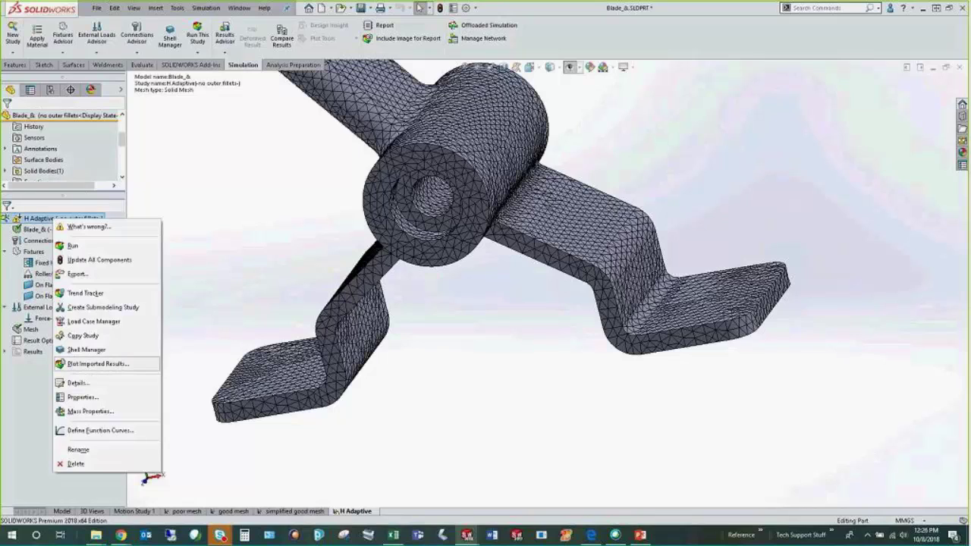
{"action": "left_click", "coordinate": [84, 397]}
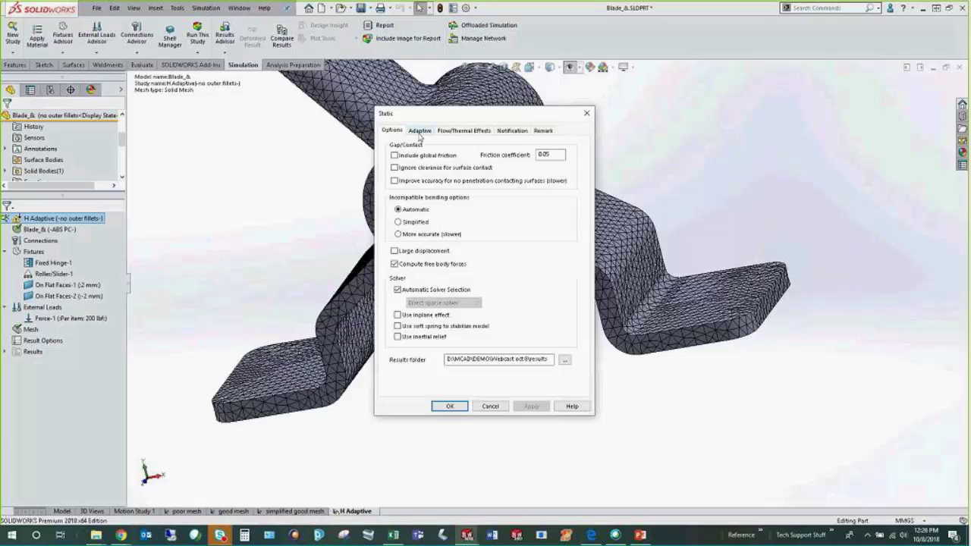
{"action": "left_click", "coordinate": [416, 135]}
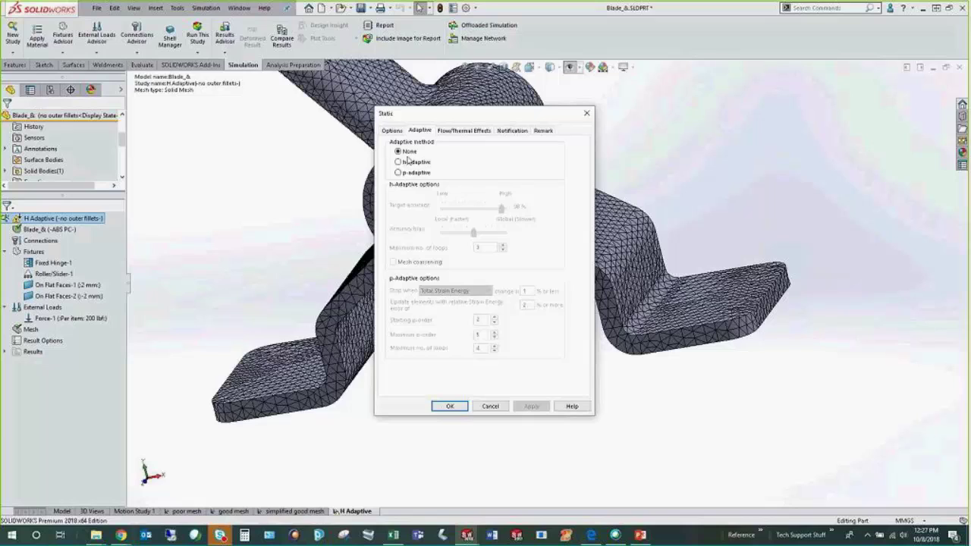
{"action": "left_click", "coordinate": [422, 165]}
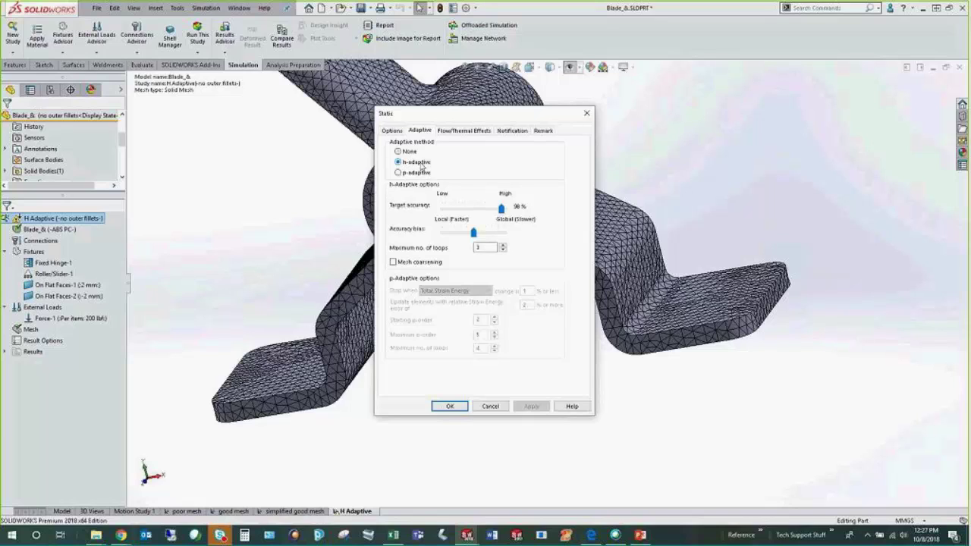
{"action": "left_click", "coordinate": [502, 209]}
{"action": "left_click", "coordinate": [486, 247]}
{"action": "left_click", "coordinate": [503, 246]}
{"action": "left_click", "coordinate": [503, 244]}
{"action": "left_click", "coordinate": [502, 244]}
{"action": "left_click", "coordinate": [393, 263]}
{"action": "left_click", "coordinate": [451, 407]}
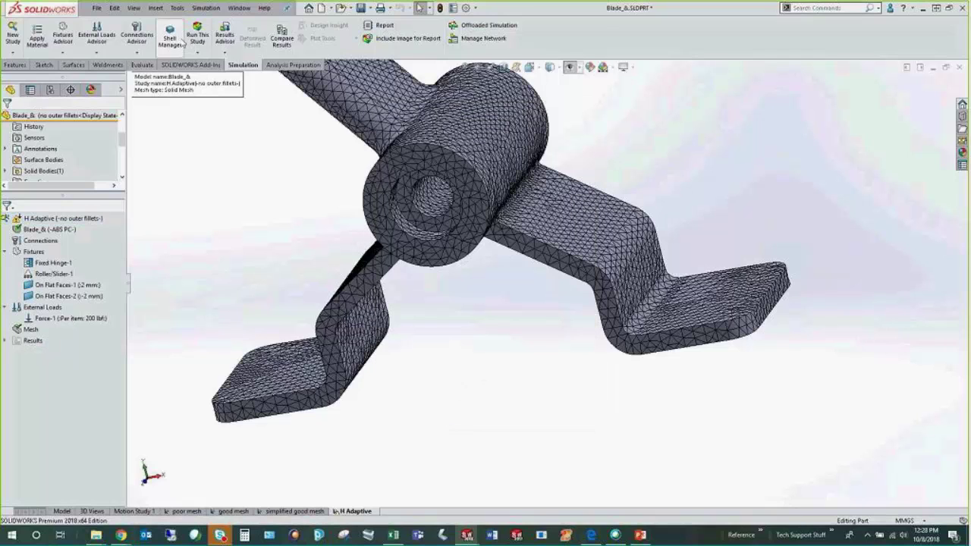
Run the H Adaptive study, request the convergence plot while it solves, and dismiss the closing message.
{"action": "left_click", "coordinate": [196, 38]}
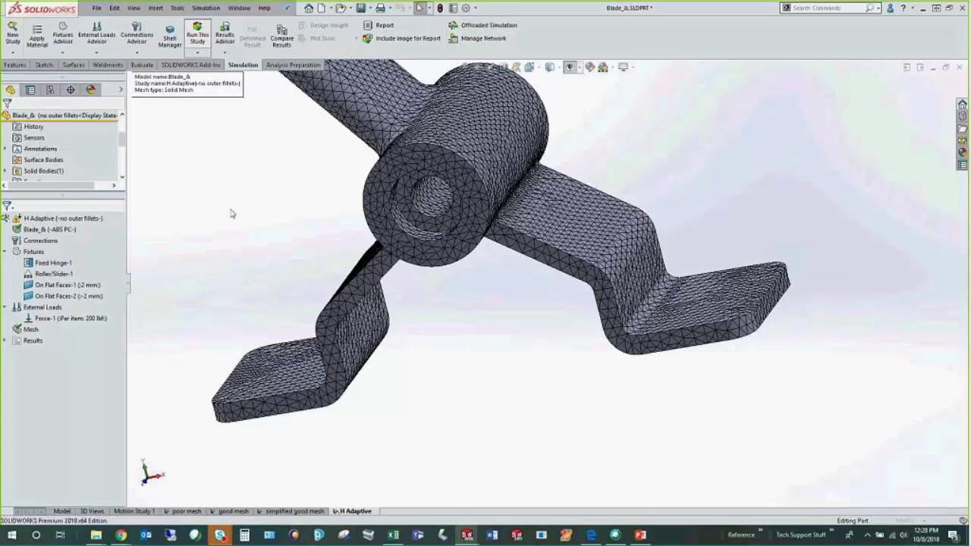
{"action": "left_click", "coordinate": [540, 310]}
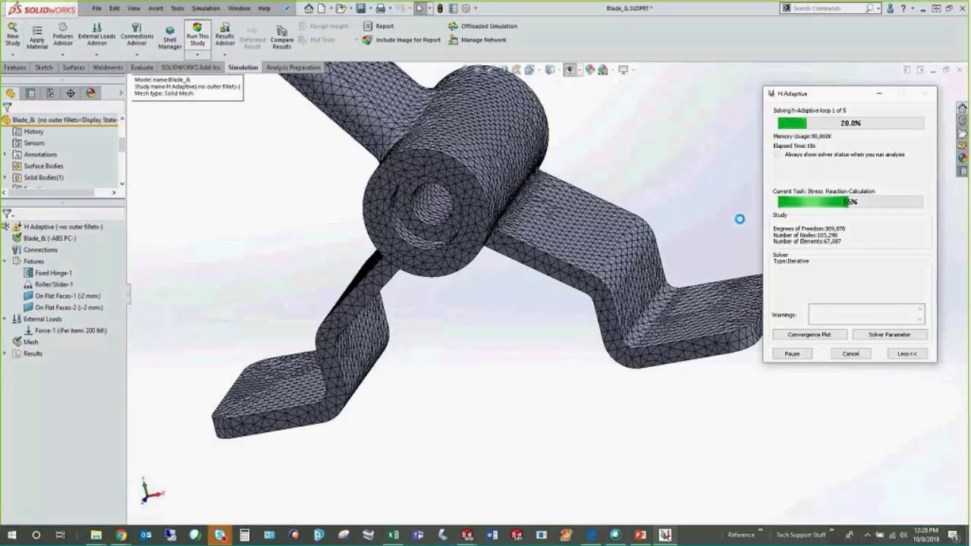
{"action": "left_click", "coordinate": [805, 335]}
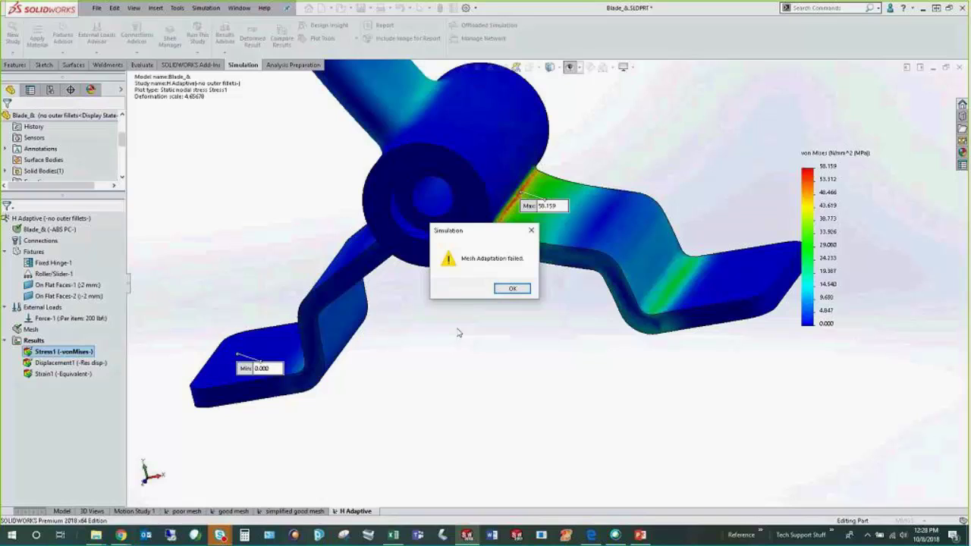
{"action": "left_click", "coordinate": [514, 289]}
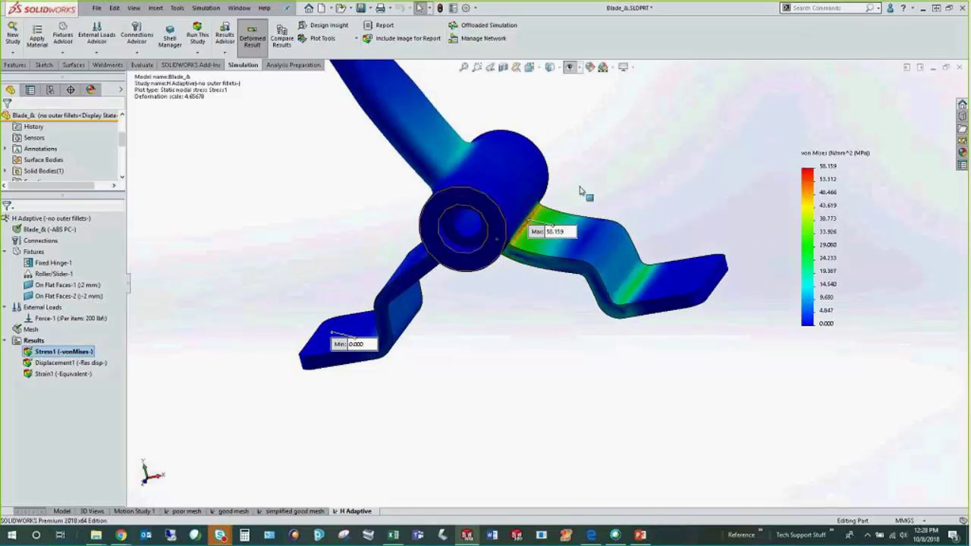
Move the maximum stress label clear of the blade arm and look around the von Mises plot.
{"action": "scroll", "coordinate": [586, 201], "scroll_direction": "down", "scroll_amount": 3}
{"action": "left_click_drag", "start_coordinate": [547, 255], "coordinate": [597, 212]}
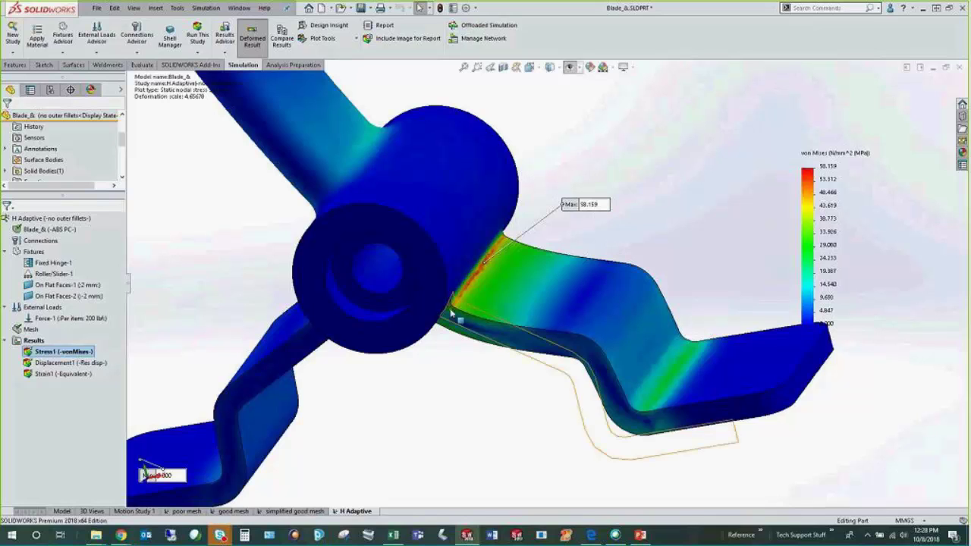
{"action": "scroll", "coordinate": [340, 276], "scroll_direction": "up", "scroll_amount": 2}
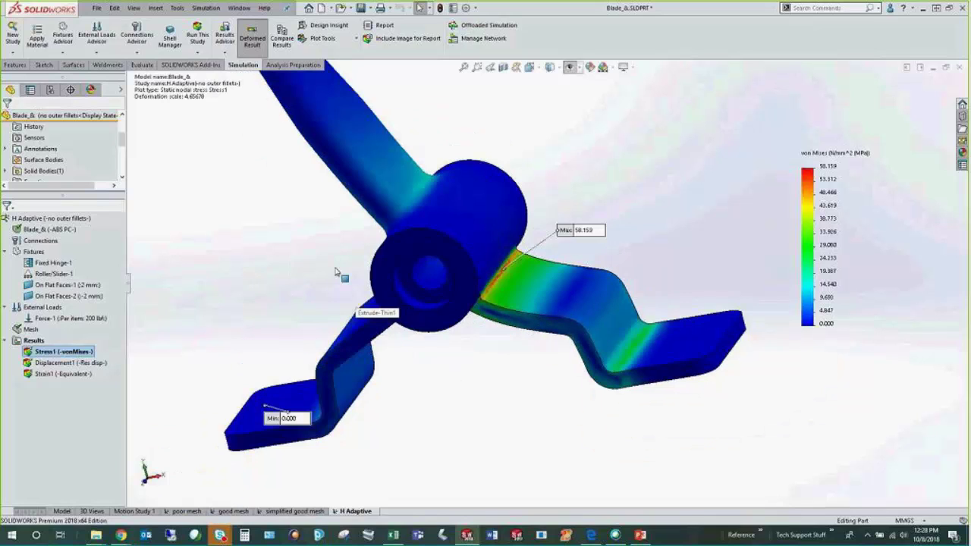
{"action": "middle_click_drag", "start_coordinate": [336, 271], "coordinate": [285, 271]}
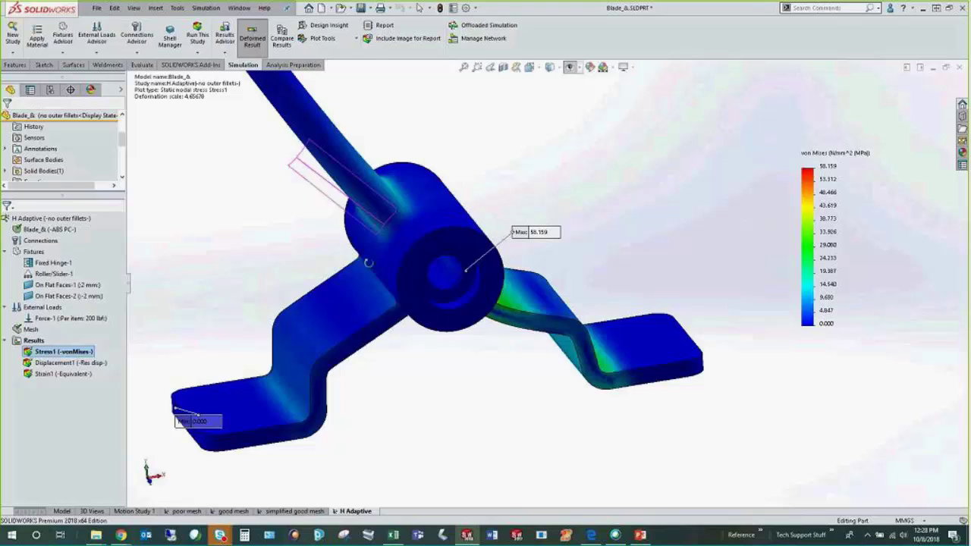
Set the boundary option of the von Mises stress plot to Mesh and inspect the elements along the inner fillet.
{"action": "right_click", "coordinate": [79, 353]}
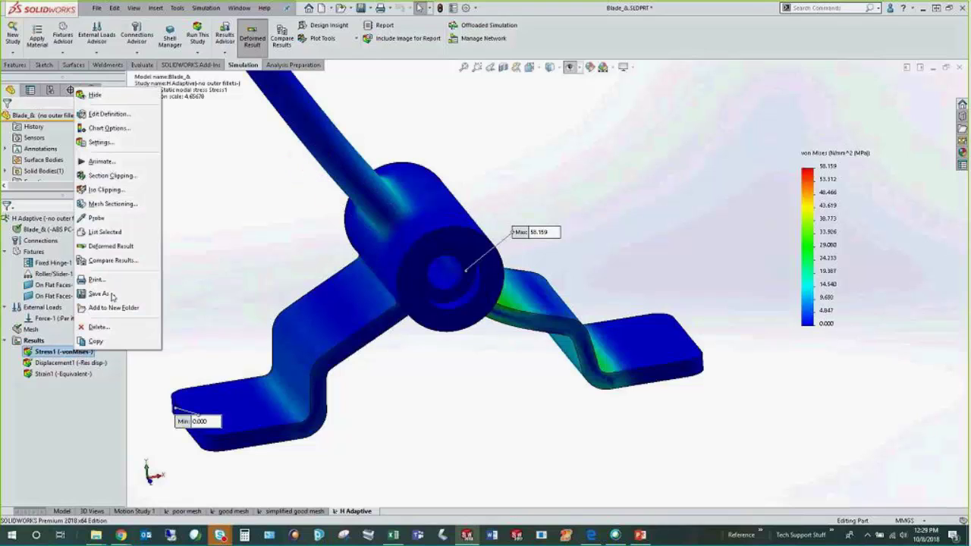
{"action": "left_click", "coordinate": [106, 118]}
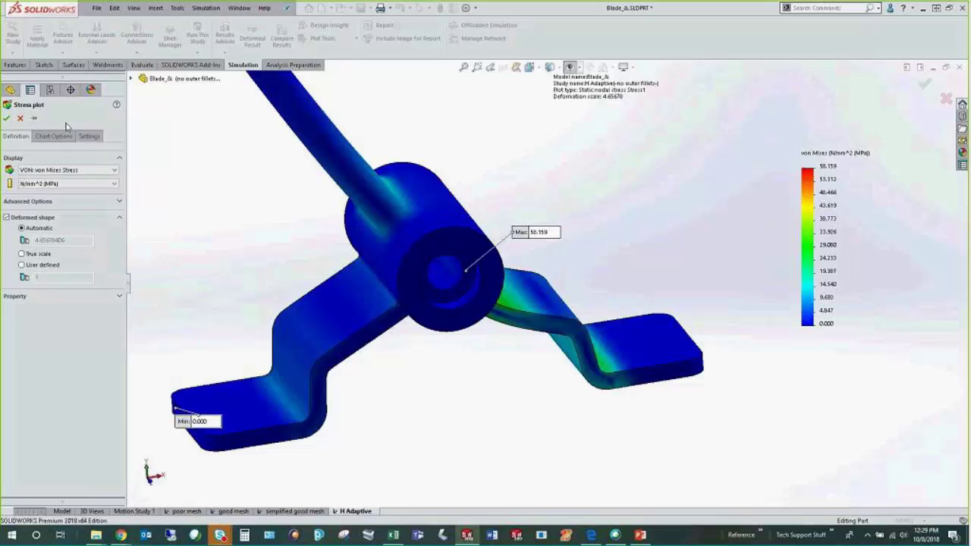
{"action": "left_click", "coordinate": [88, 136]}
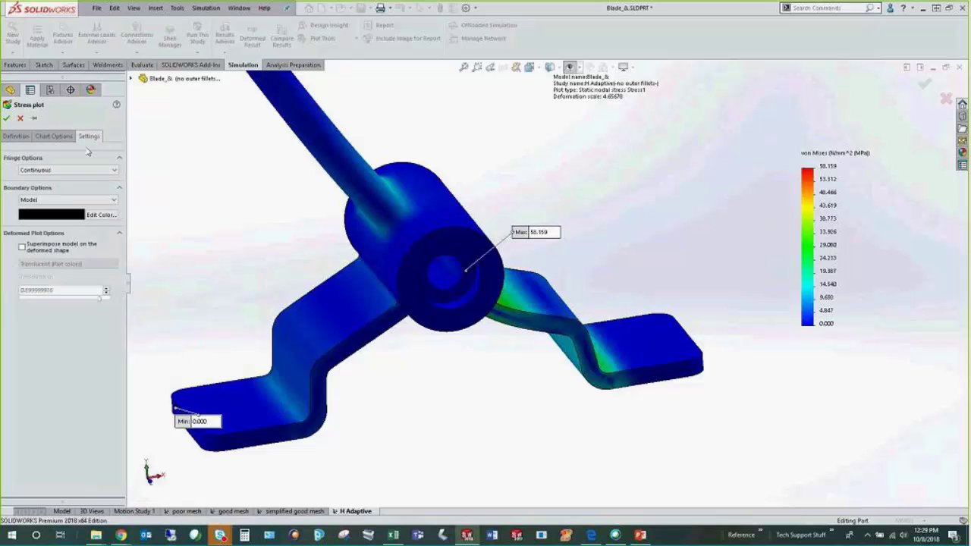
{"action": "left_click", "coordinate": [68, 200]}
{"action": "left_click", "coordinate": [62, 221]}
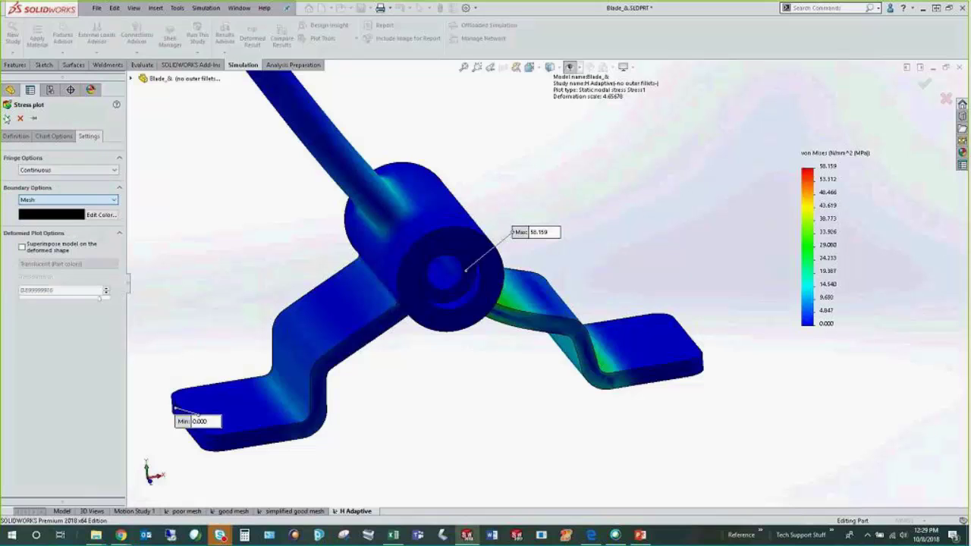
{"action": "key", "text": "Return"}
{"action": "middle_click_drag", "start_coordinate": [564, 382], "coordinate": [489, 430]}
{"action": "scroll", "coordinate": [488, 429], "scroll_direction": "down", "scroll_amount": 3}
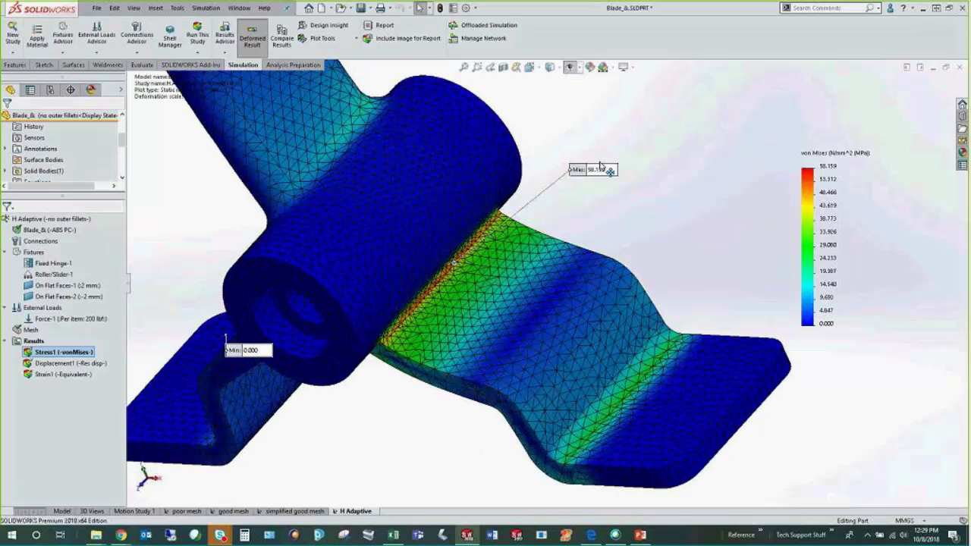
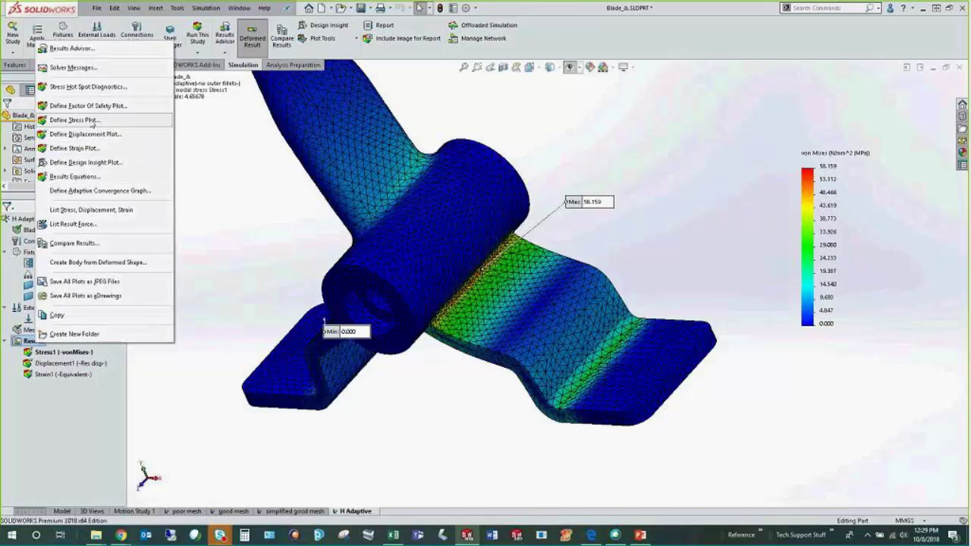
Define an equivalent strain plot using node values and the automatic deformed shape.
{"action": "left_click", "coordinate": [226, 207]}
{"action": "right_click", "coordinate": [38, 342]}
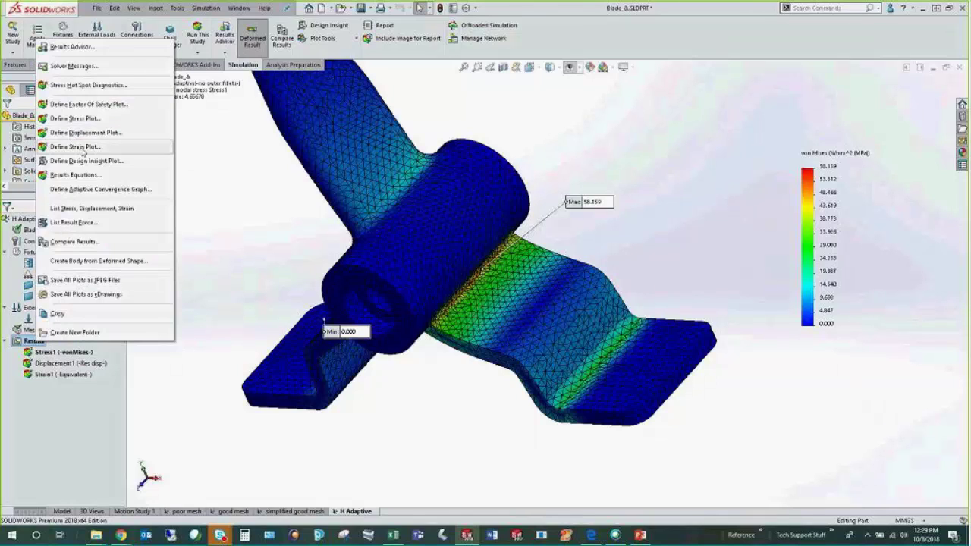
{"action": "left_click", "coordinate": [83, 148]}
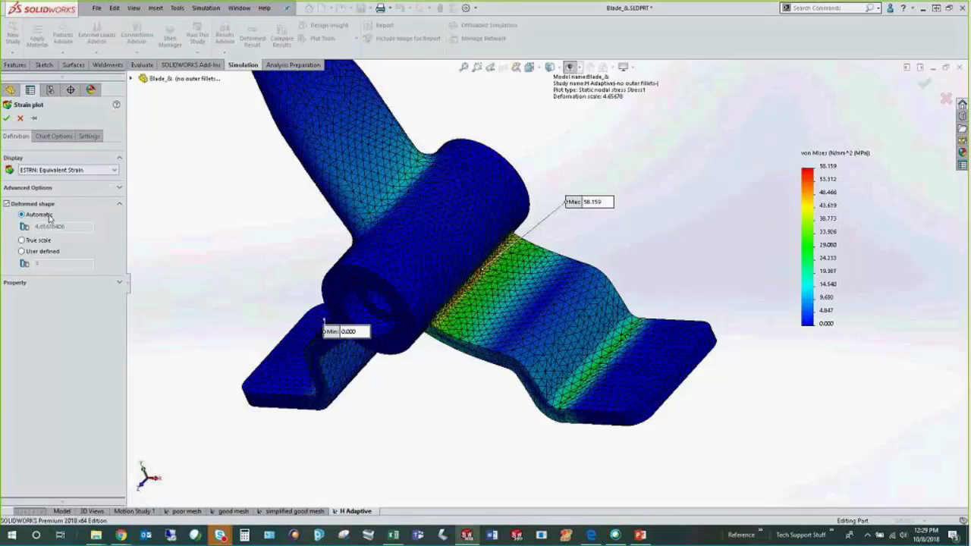
{"action": "left_click", "coordinate": [55, 188]}
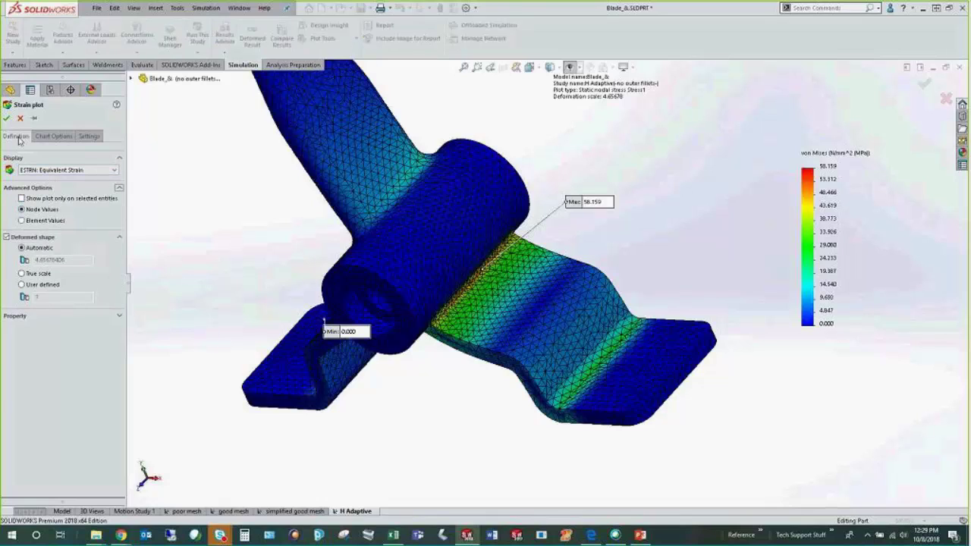
{"action": "left_click", "coordinate": [6, 117]}
Set the boundary option of the new equivalent strain plot to Mesh and inspect the elements along the inner fillet.
{"action": "scroll", "coordinate": [537, 276], "scroll_direction": "down", "scroll_amount": 5}
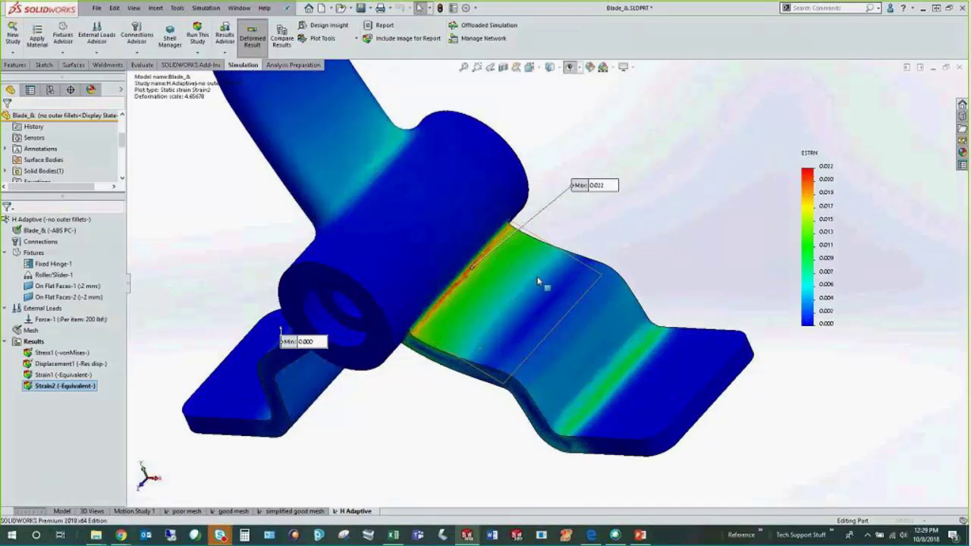
{"action": "scroll", "coordinate": [529, 275], "scroll_direction": "down", "scroll_amount": 3}
{"action": "right_click", "coordinate": [72, 386]}
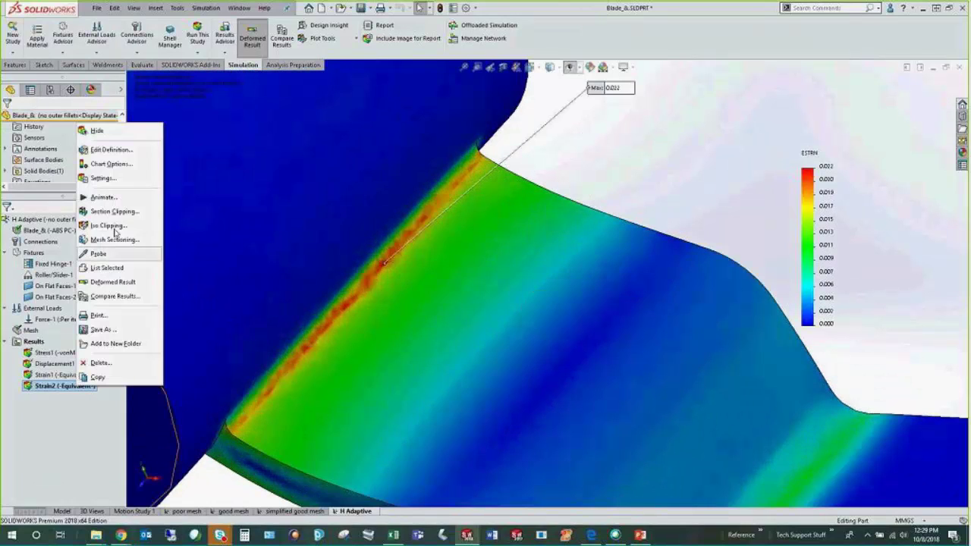
{"action": "left_click", "coordinate": [103, 178]}
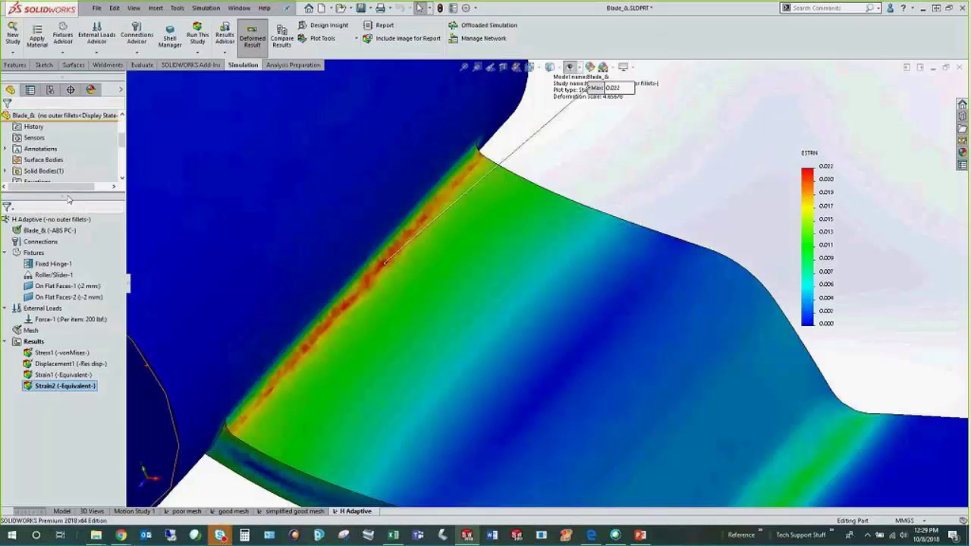
{"action": "left_click", "coordinate": [70, 199]}
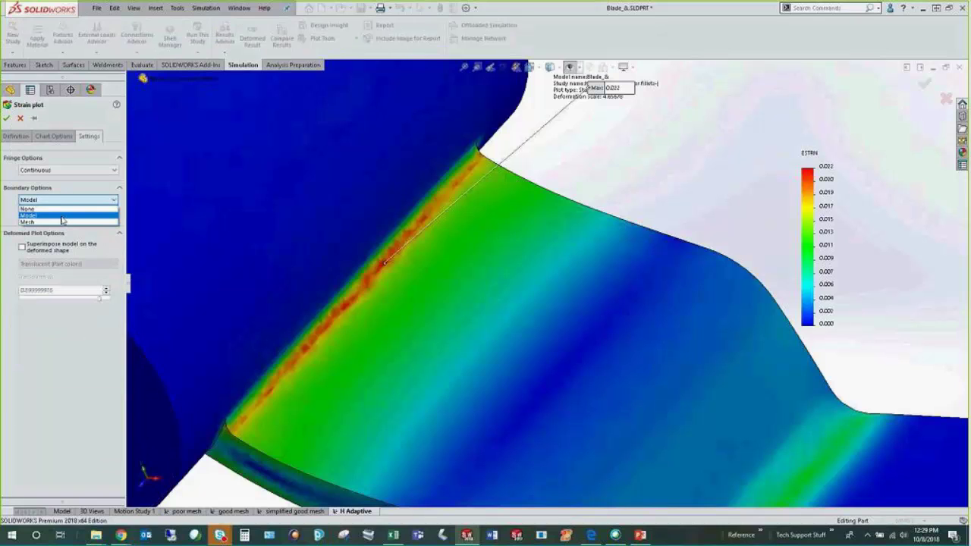
{"action": "left_click", "coordinate": [27, 222]}
{"action": "left_click", "coordinate": [6, 117]}
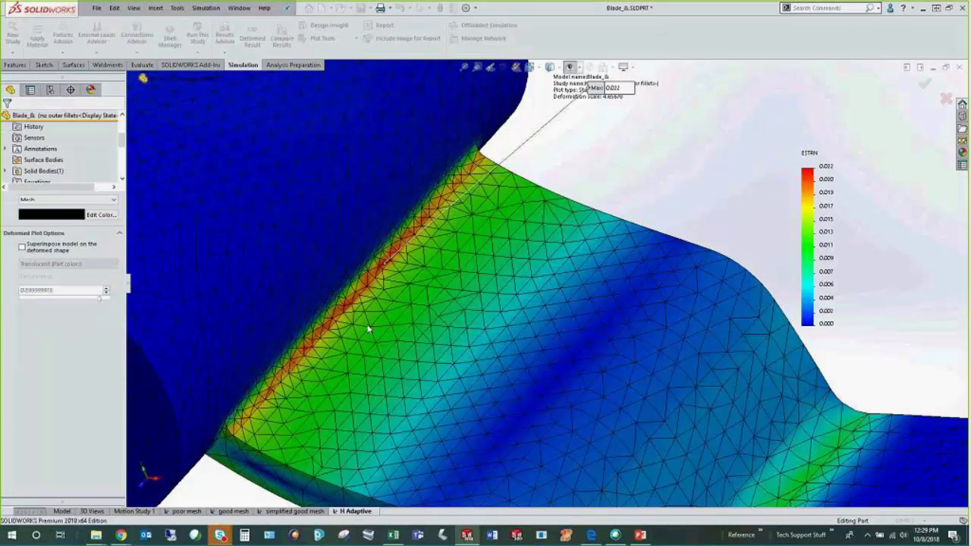
{"action": "scroll", "coordinate": [435, 248], "scroll_direction": "down", "scroll_amount": 6}
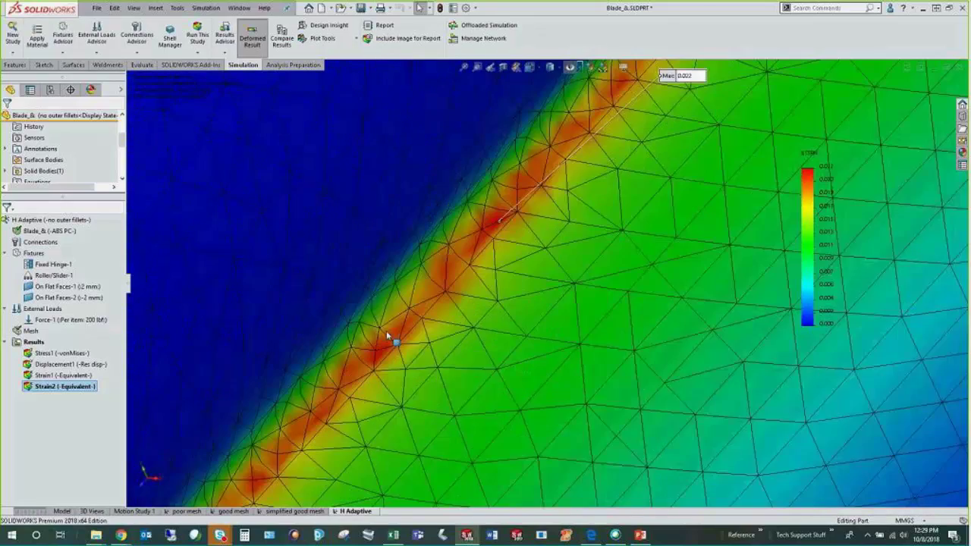
{"action": "scroll", "coordinate": [460, 364], "scroll_direction": "up", "scroll_amount": 4}
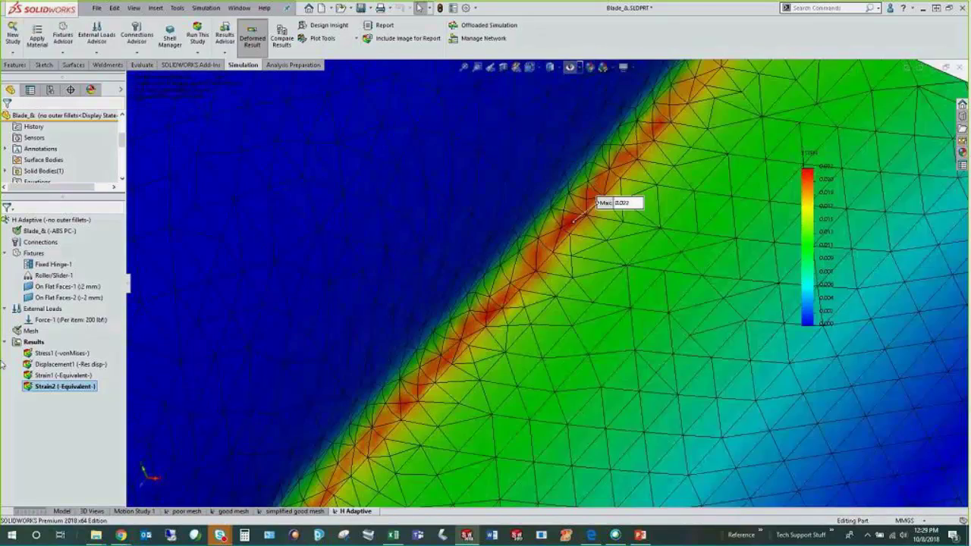
Switch the equivalent strain plot from node values to element values.
{"action": "right_click", "coordinate": [47, 388]}
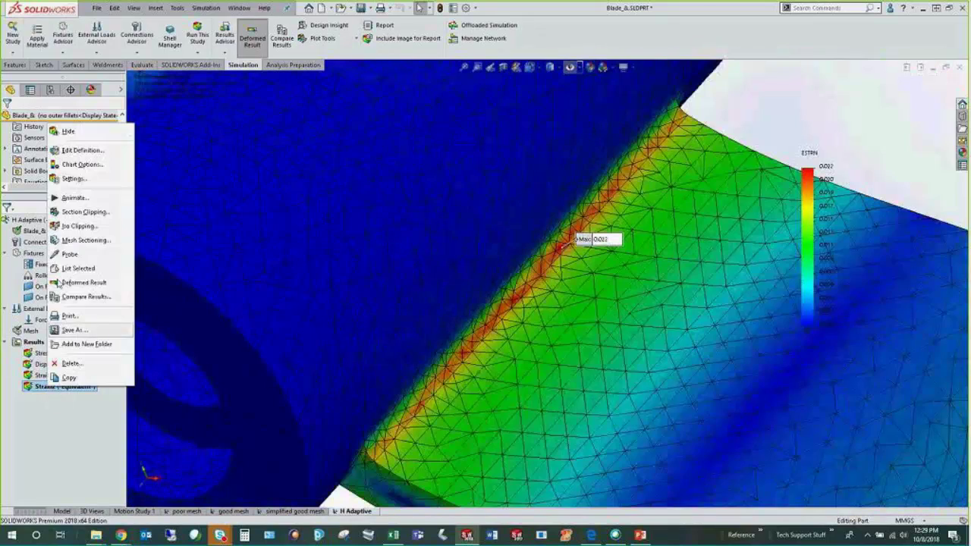
{"action": "left_click", "coordinate": [68, 147]}
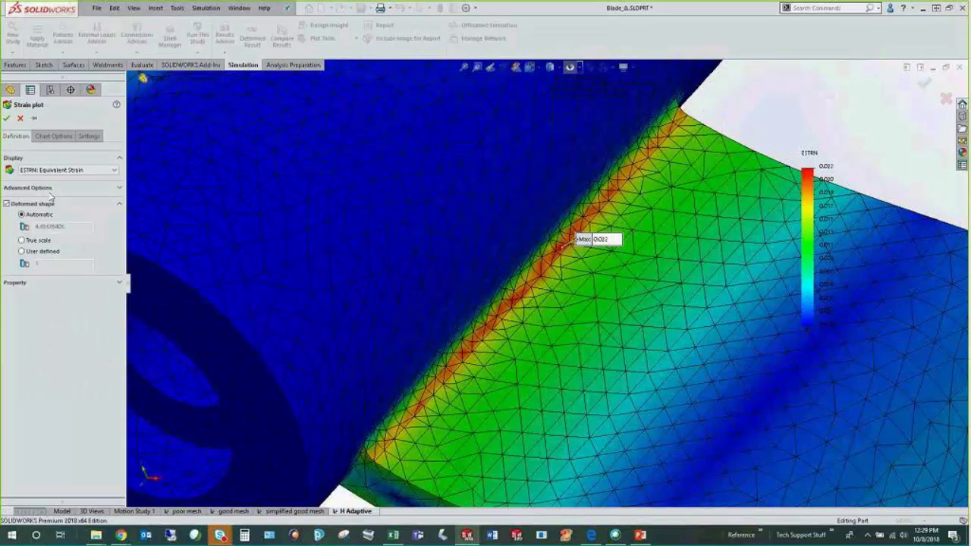
{"action": "left_click", "coordinate": [38, 220]}
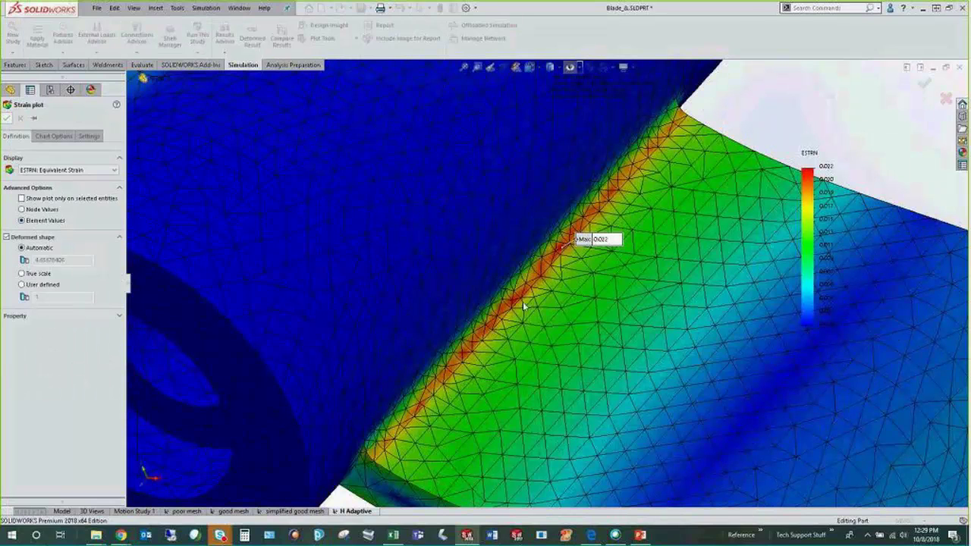
{"action": "key", "text": "Return"}
Examine how the strain varies between neighbouring elements along the inner fillet of the blade arm.
{"action": "scroll", "coordinate": [542, 324], "scroll_direction": "down", "scroll_amount": 6}
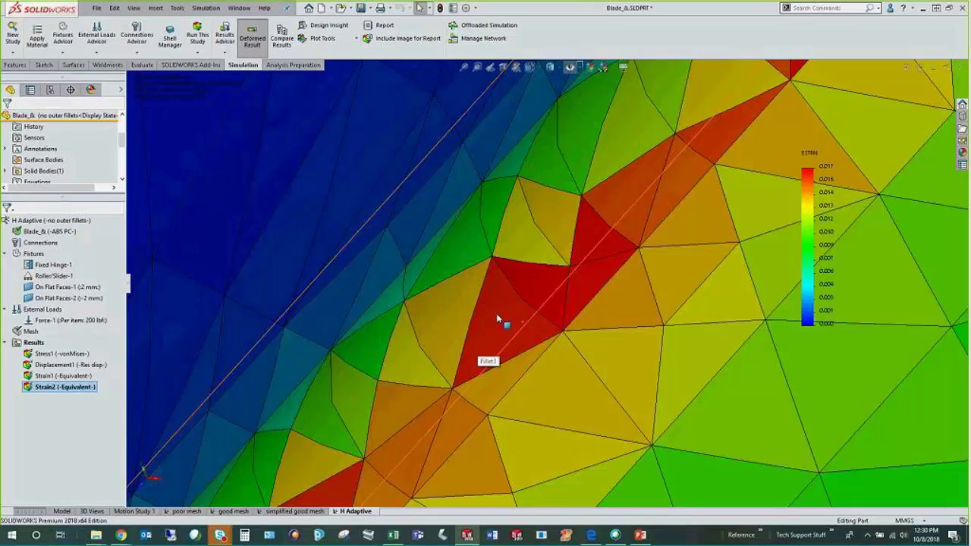
{"action": "scroll", "coordinate": [501, 326], "scroll_direction": "up", "scroll_amount": 6}
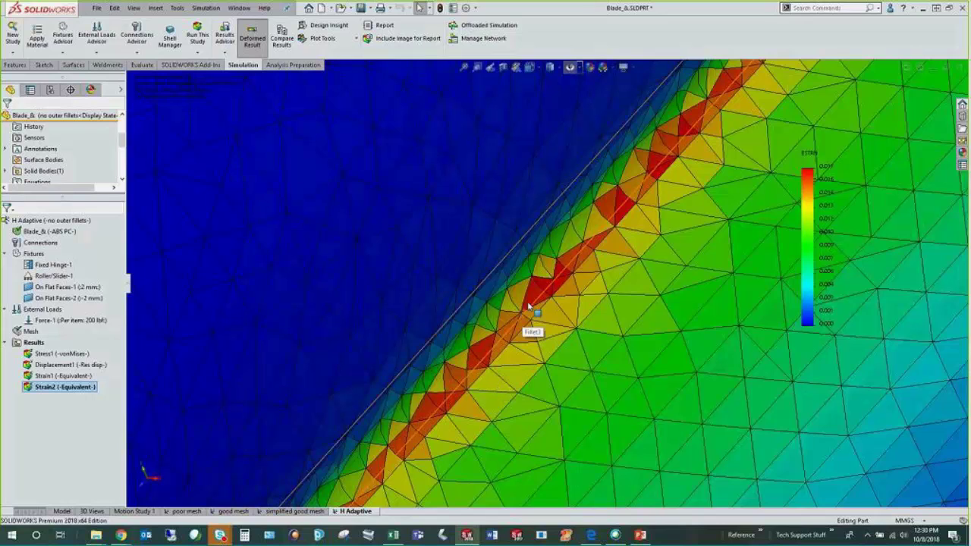
{"action": "middle_click_drag", "start_coordinate": [530, 281], "coordinate": [522, 365]}
{"action": "scroll", "coordinate": [522, 368], "scroll_direction": "up", "scroll_amount": 10}
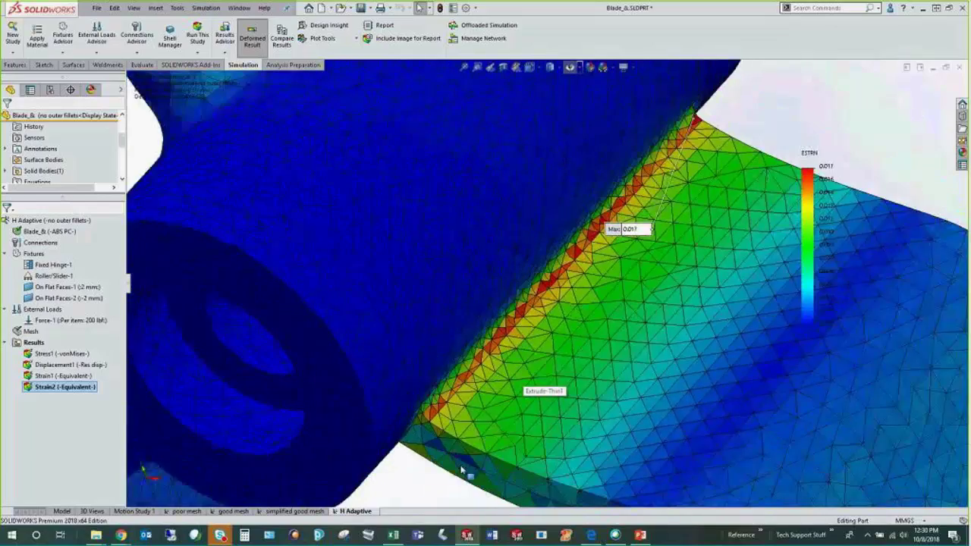
{"action": "scroll", "coordinate": [567, 271], "scroll_direction": "down", "scroll_amount": 10}
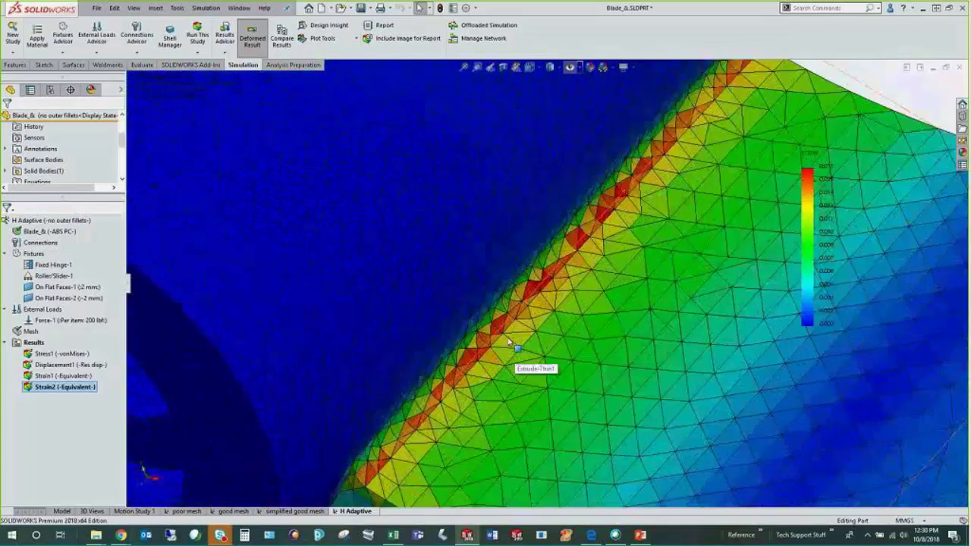
{"action": "scroll", "coordinate": [516, 305], "scroll_direction": "down", "scroll_amount": 5}
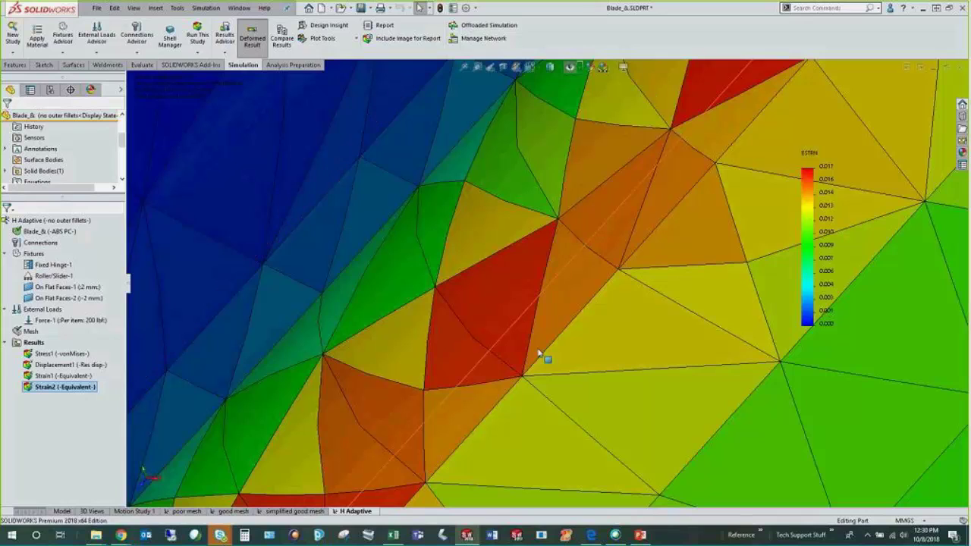
{"action": "scroll", "coordinate": [523, 286], "scroll_direction": "up", "scroll_amount": 2}
{"action": "scroll", "coordinate": [522, 319], "scroll_direction": "up", "scroll_amount": 5}
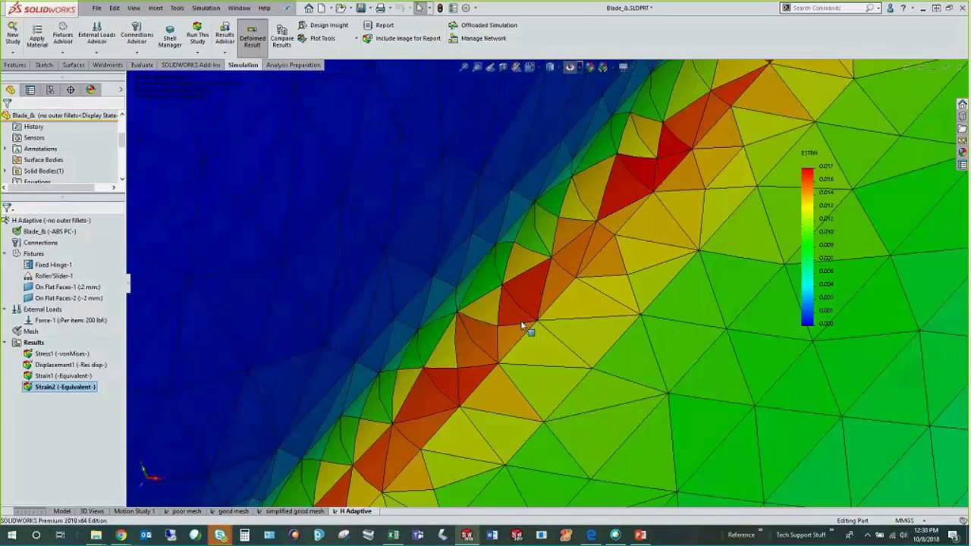
{"action": "scroll", "coordinate": [522, 326], "scroll_direction": "up", "scroll_amount": 2}
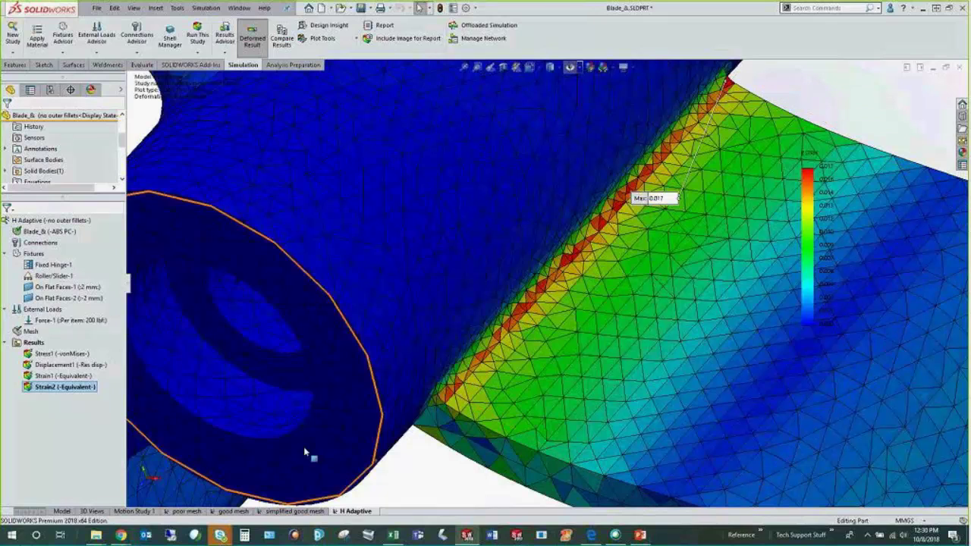
{"action": "right_click", "coordinate": [42, 345]}
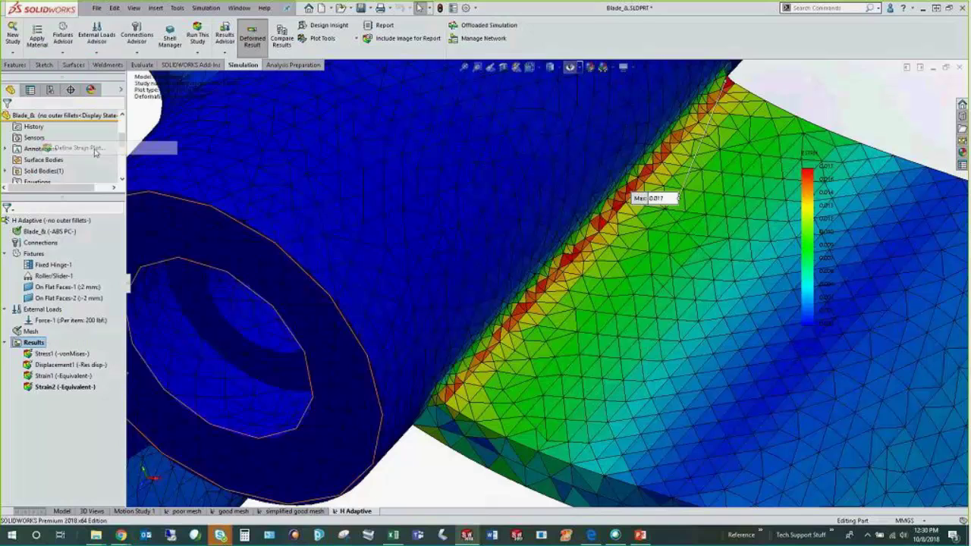
{"action": "left_click", "coordinate": [78, 148]}
{"action": "left_click", "coordinate": [62, 171]}
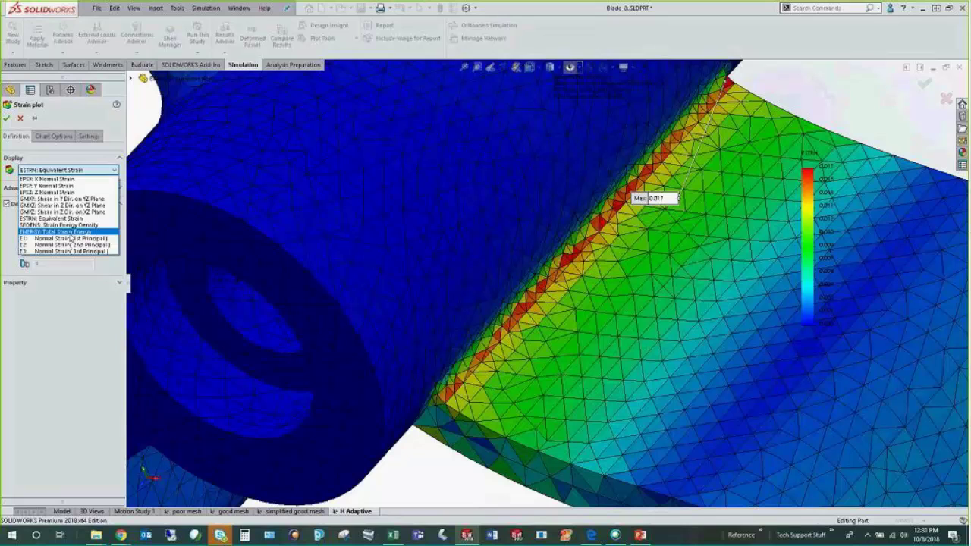
{"action": "left_click", "coordinate": [56, 155]}
{"action": "left_click", "coordinate": [21, 118]}
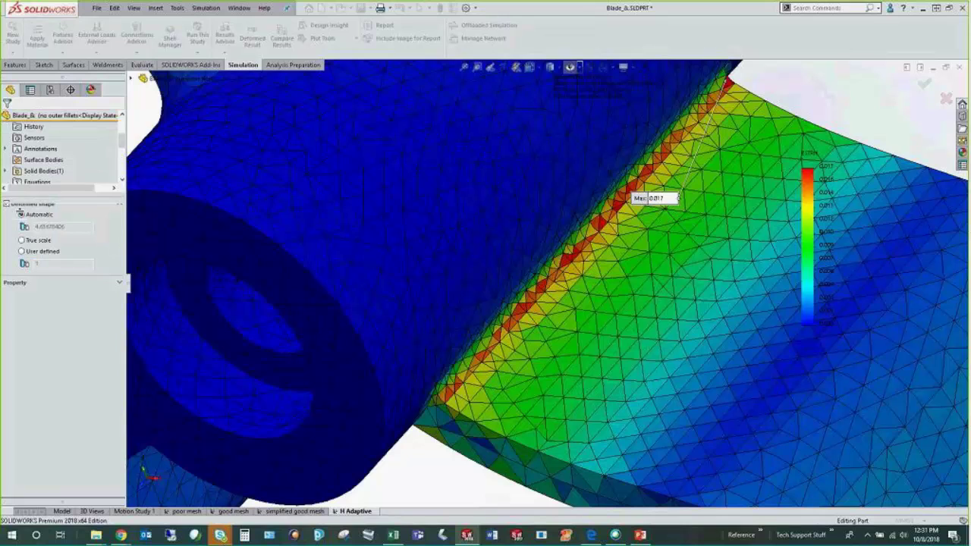
Define a stress plot of ERR: Energy Norm Error with the automatic deformed shape.
{"action": "right_click", "coordinate": [30, 345]}
{"action": "key", "text": "Escape"}
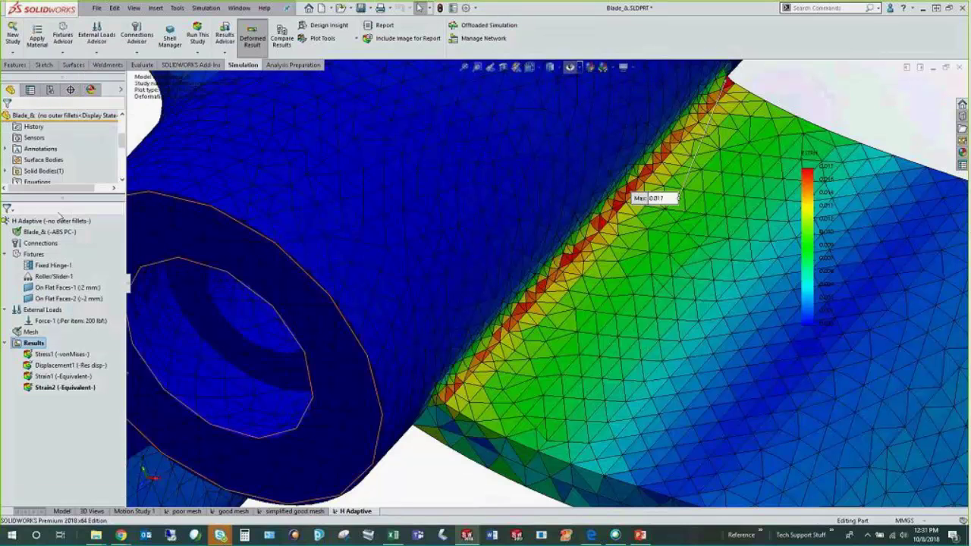
{"action": "left_click", "coordinate": [68, 171]}
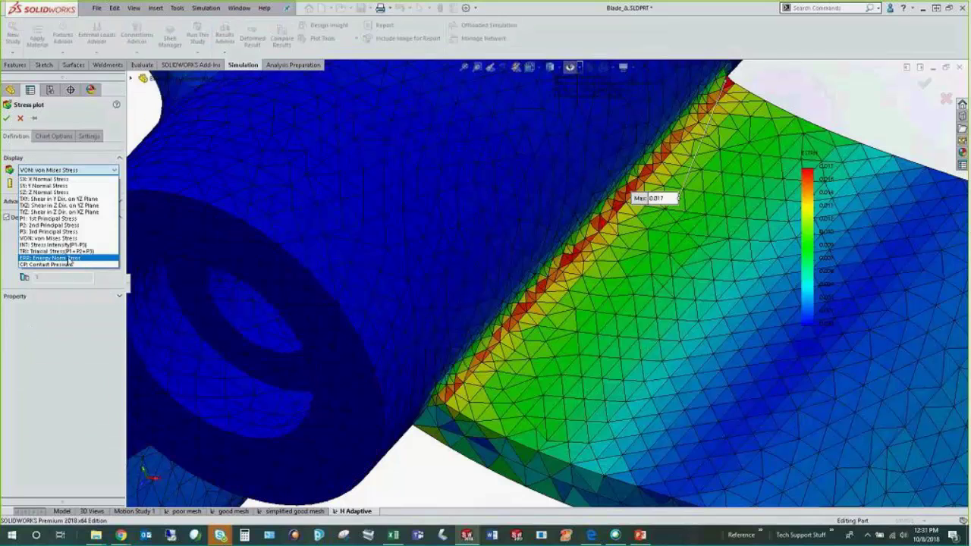
{"action": "left_click", "coordinate": [69, 259]}
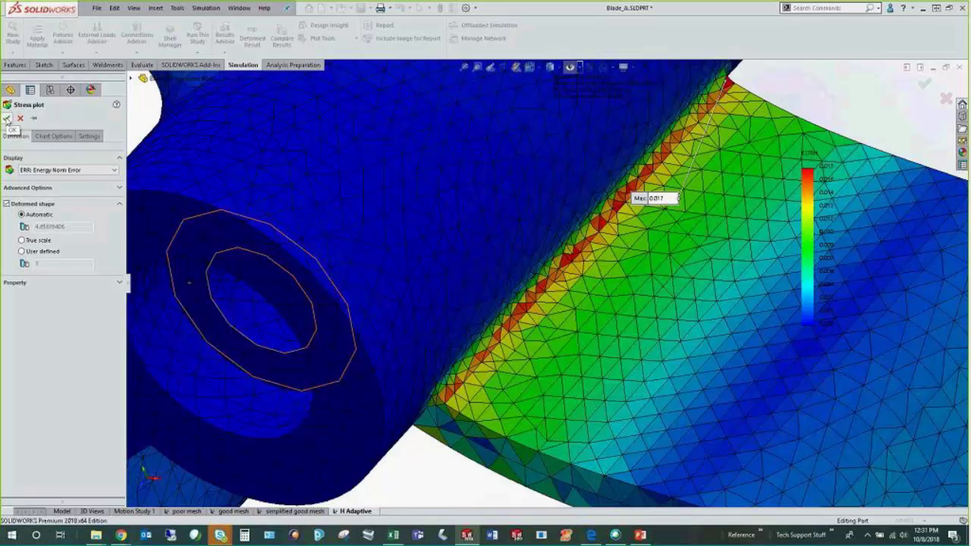
{"action": "left_click", "coordinate": [7, 119]}
Examine the energy norm error plot around the blade's fillets and sharp bend edges from several sides.
{"action": "scroll", "coordinate": [372, 412], "scroll_direction": "down", "scroll_amount": 3}
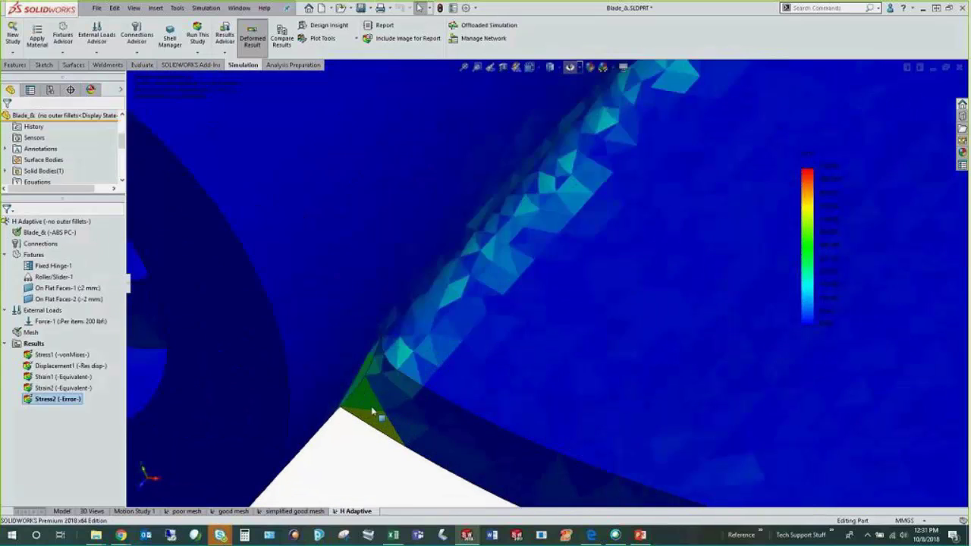
{"action": "scroll", "coordinate": [392, 284], "scroll_direction": "up", "scroll_amount": 5}
{"action": "scroll", "coordinate": [507, 189], "scroll_direction": "down", "scroll_amount": 3}
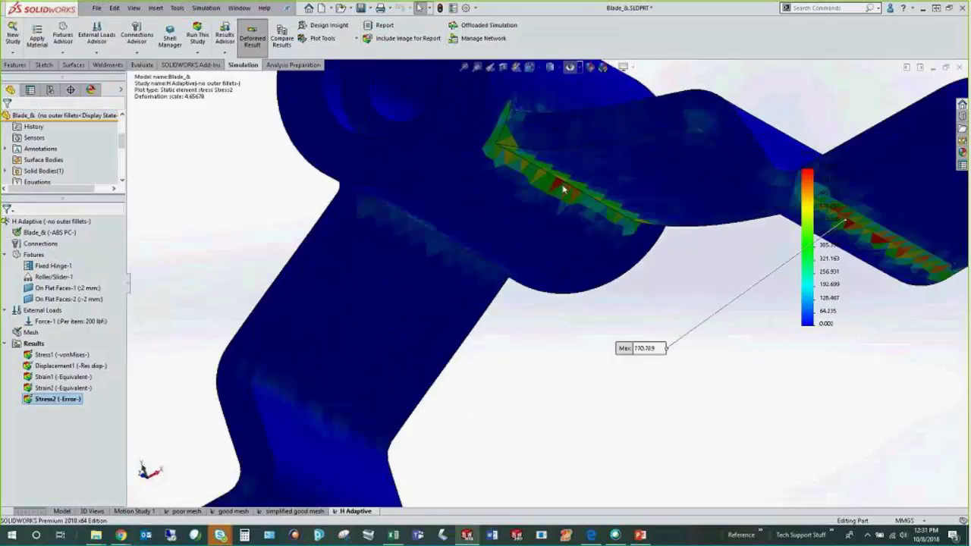
{"action": "scroll", "coordinate": [564, 190], "scroll_direction": "down", "scroll_amount": 5}
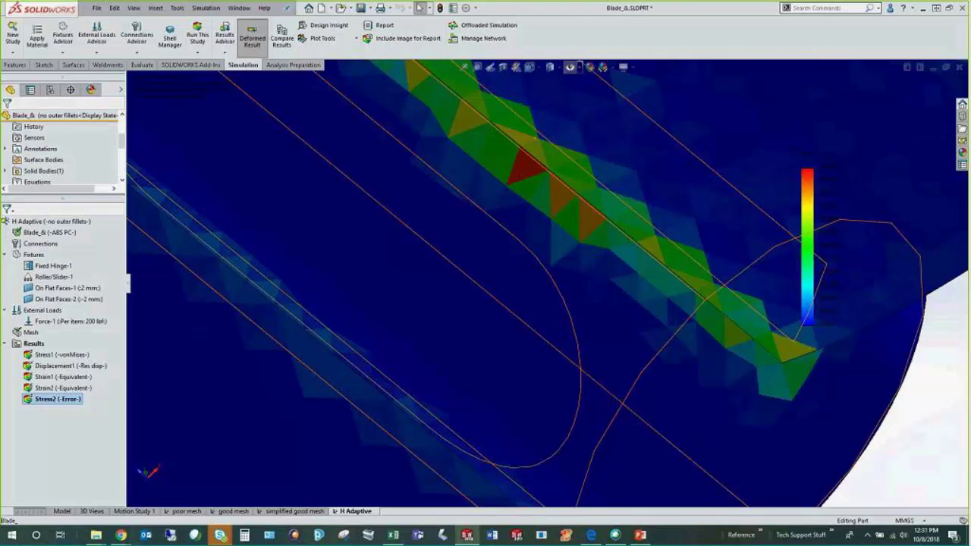
{"action": "scroll", "coordinate": [534, 174], "scroll_direction": "up", "scroll_amount": 5}
{"action": "scroll", "coordinate": [725, 239], "scroll_direction": "up", "scroll_amount": 3}
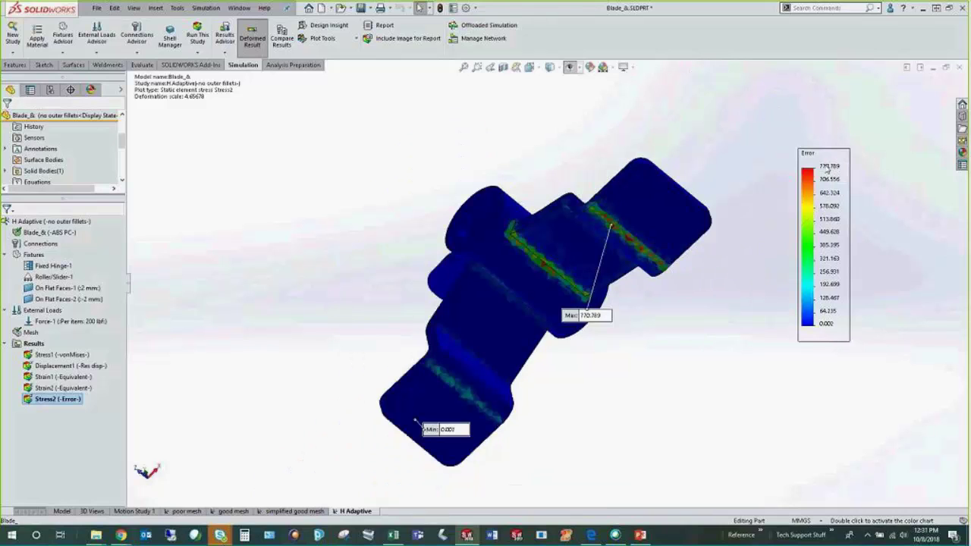
{"action": "middle_click_drag", "start_coordinate": [704, 234], "coordinate": [744, 164]}
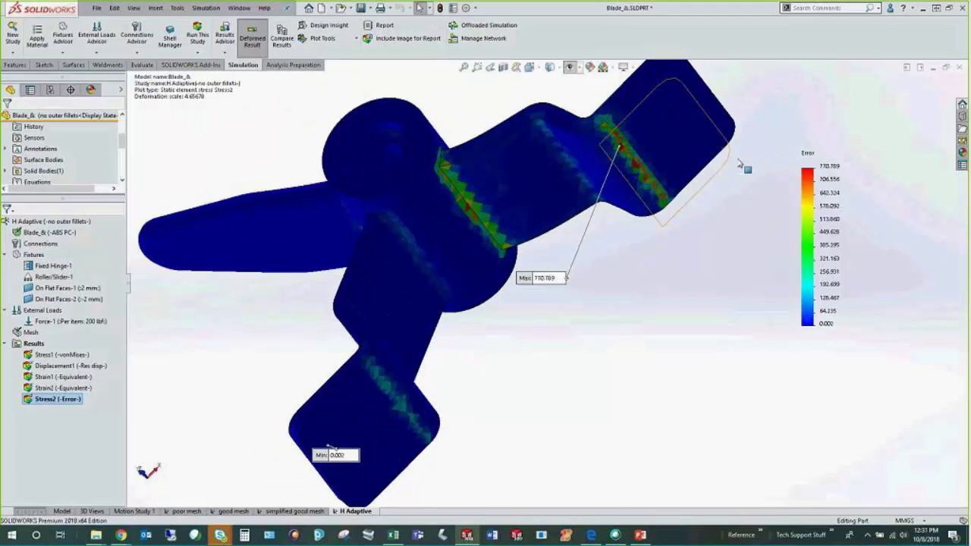
{"action": "middle_click_drag", "start_coordinate": [536, 250], "coordinate": [600, 447]}
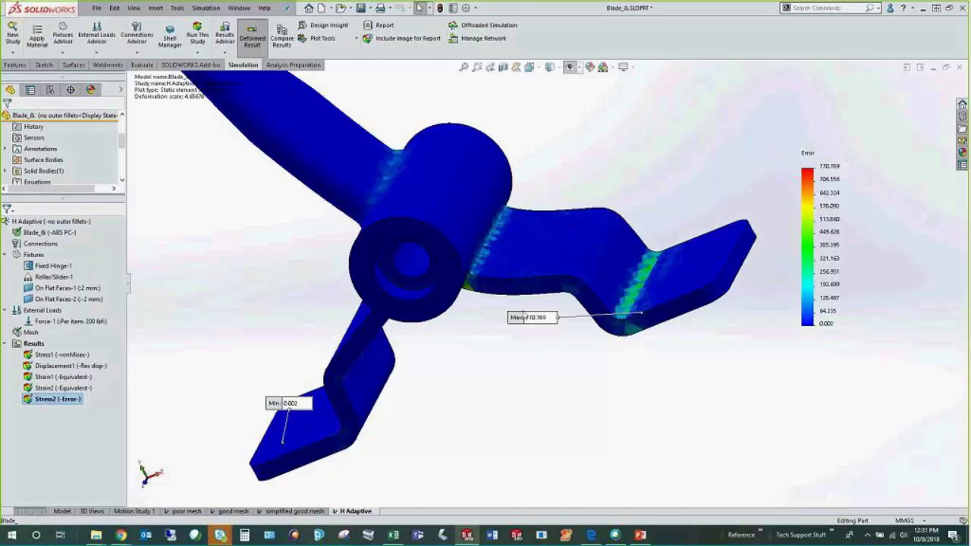
Look briefly at the P Adaptive slide in PowerPoint, return to SOLIDWORKS and bring up the CRANKARM part.
{"action": "left_click", "coordinate": [640, 535]}
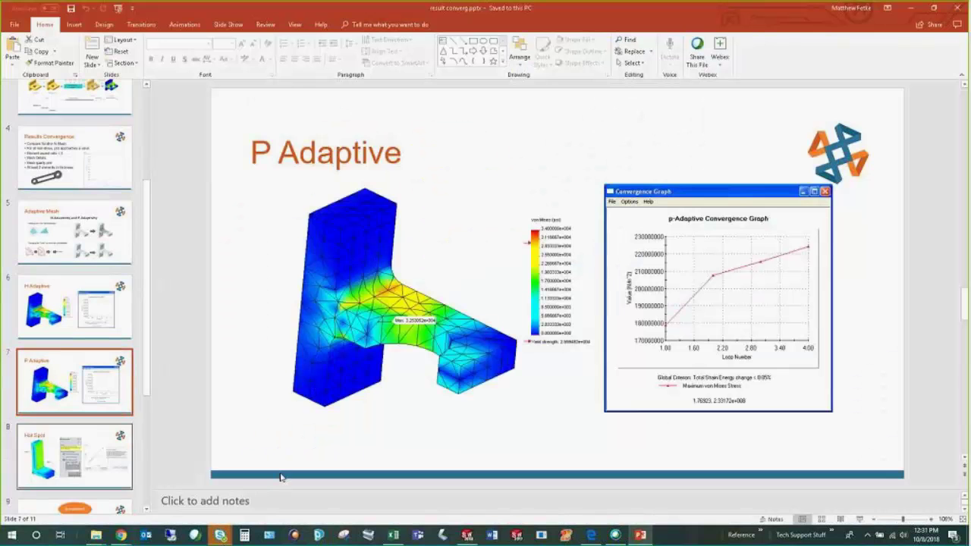
{"action": "left_click", "coordinate": [641, 535]}
{"action": "left_click", "coordinate": [239, 7]}
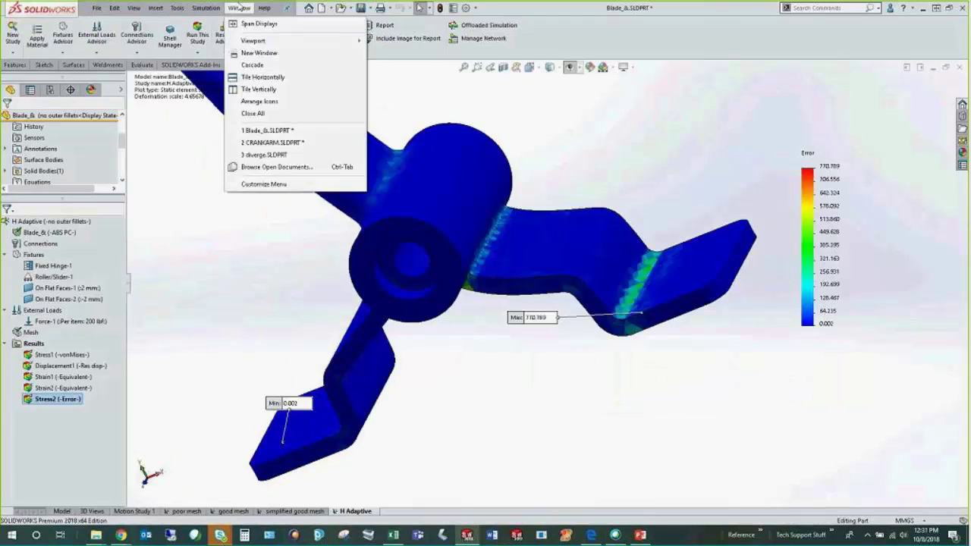
{"action": "left_click", "coordinate": [284, 144]}
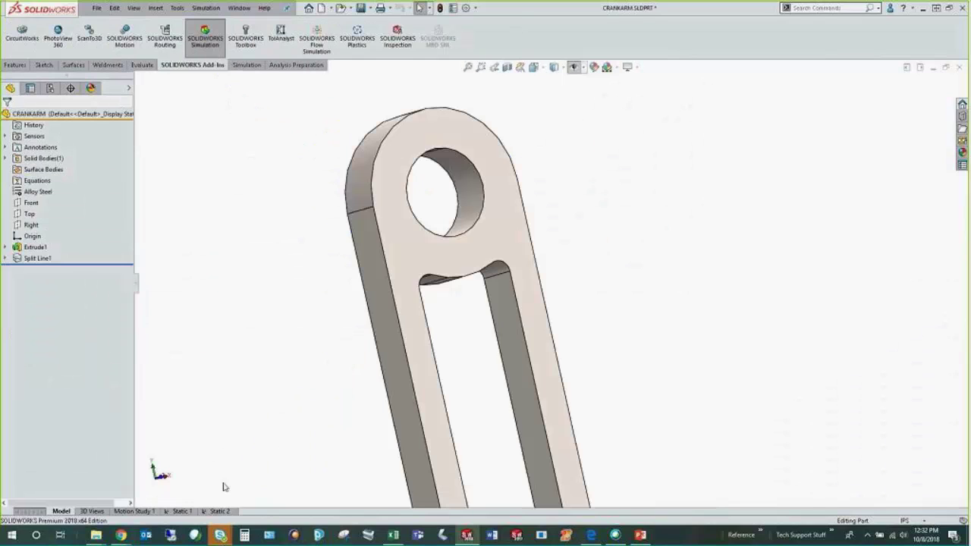
Set the CRANKARM's Static 2 study to p-adaptive, stopping at a 3% total strain energy change and updating elements with 4% or more error.
{"action": "left_click", "coordinate": [218, 511]}
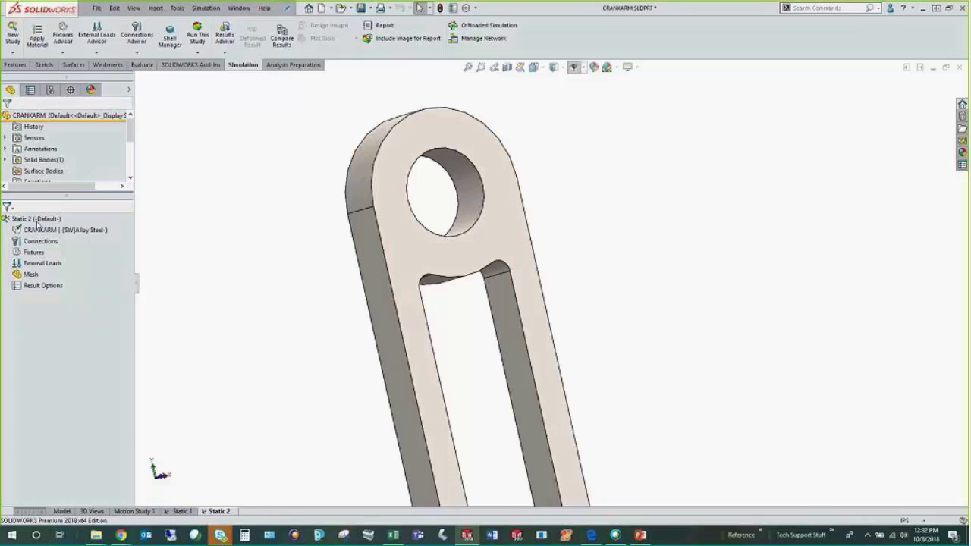
{"action": "right_click", "coordinate": [37, 221]}
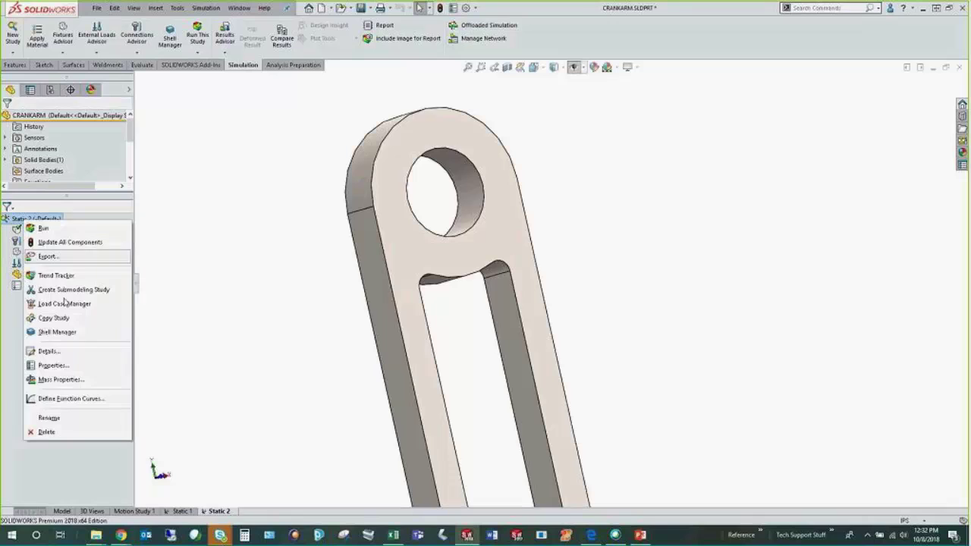
{"action": "left_click", "coordinate": [53, 365]}
{"action": "left_click", "coordinate": [420, 130]}
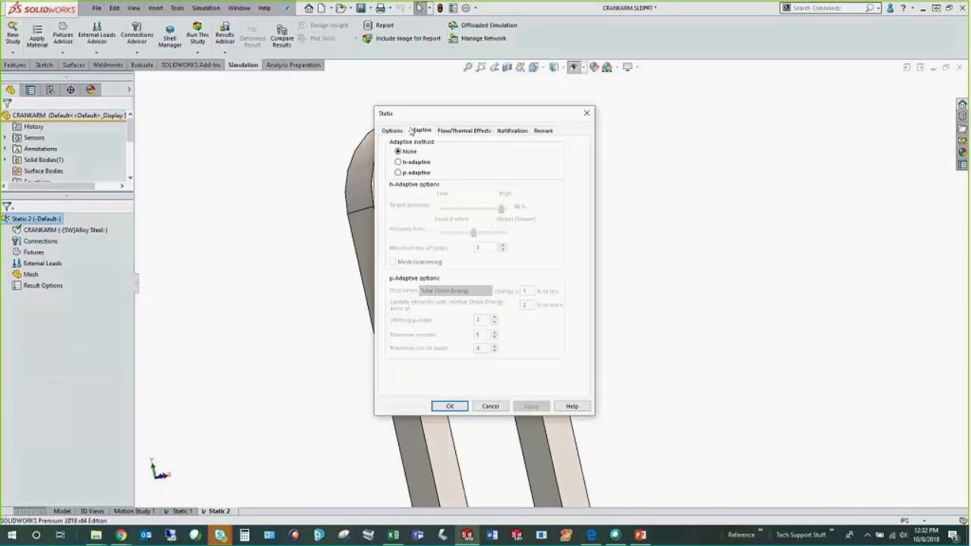
{"action": "left_click", "coordinate": [411, 173]}
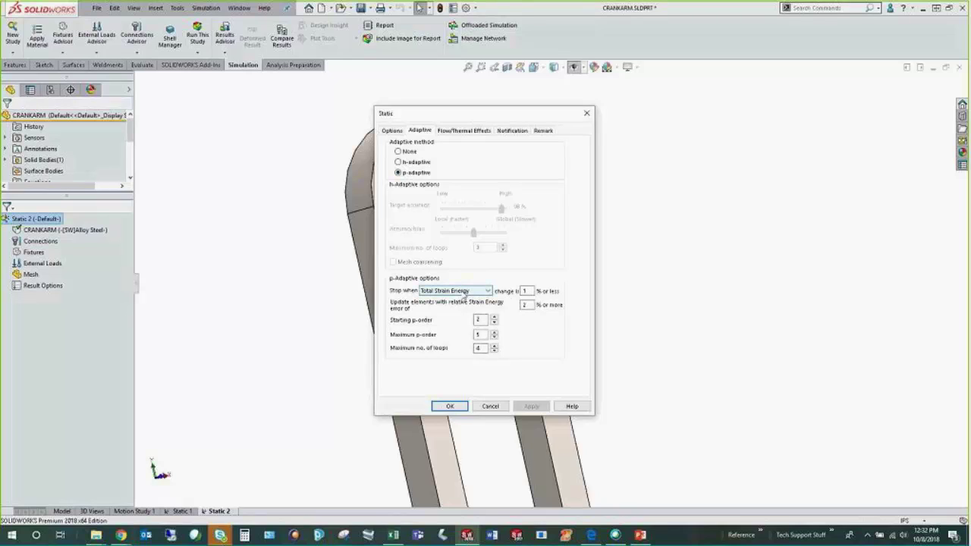
{"action": "double_click", "coordinate": [525, 292]}
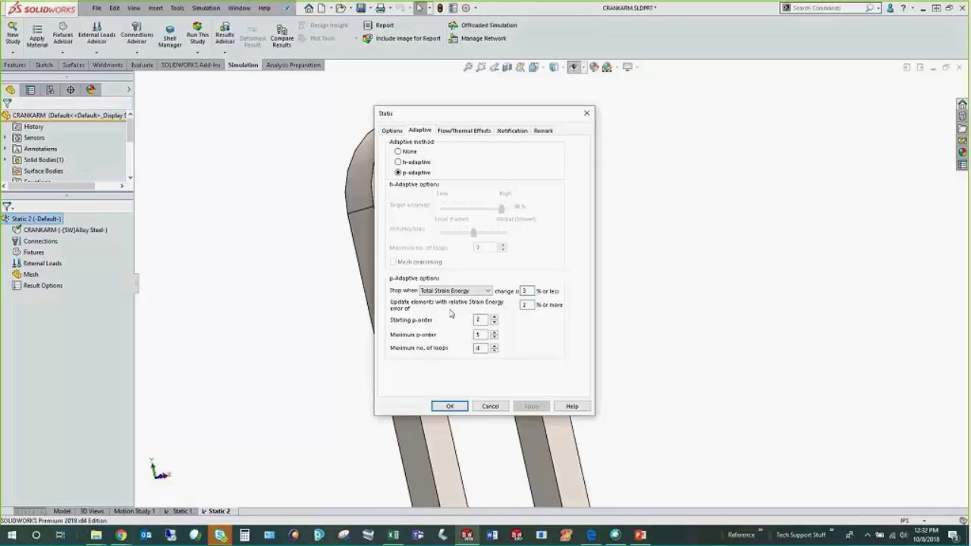
{"action": "double_click", "coordinate": [524, 304]}
{"action": "type", "text": "3"}
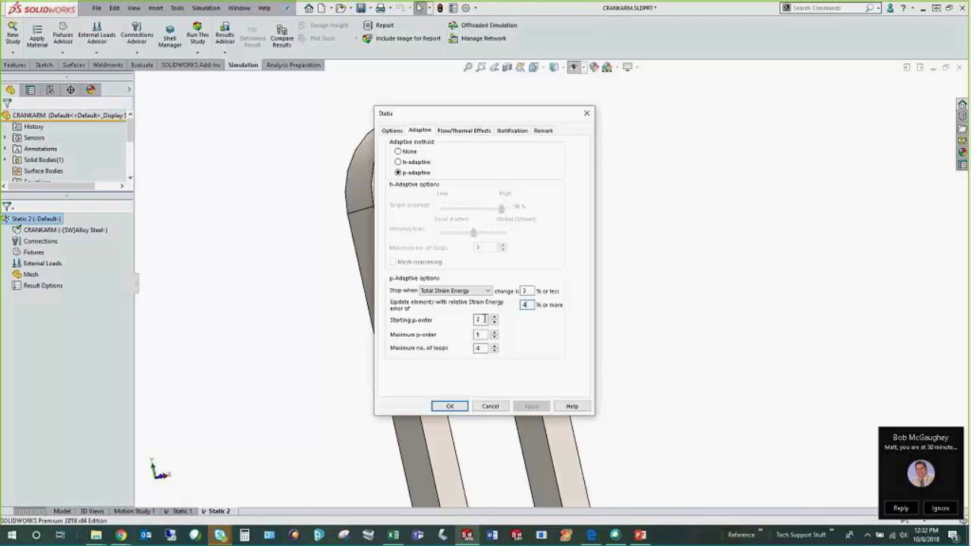
{"action": "left_click", "coordinate": [450, 407]}
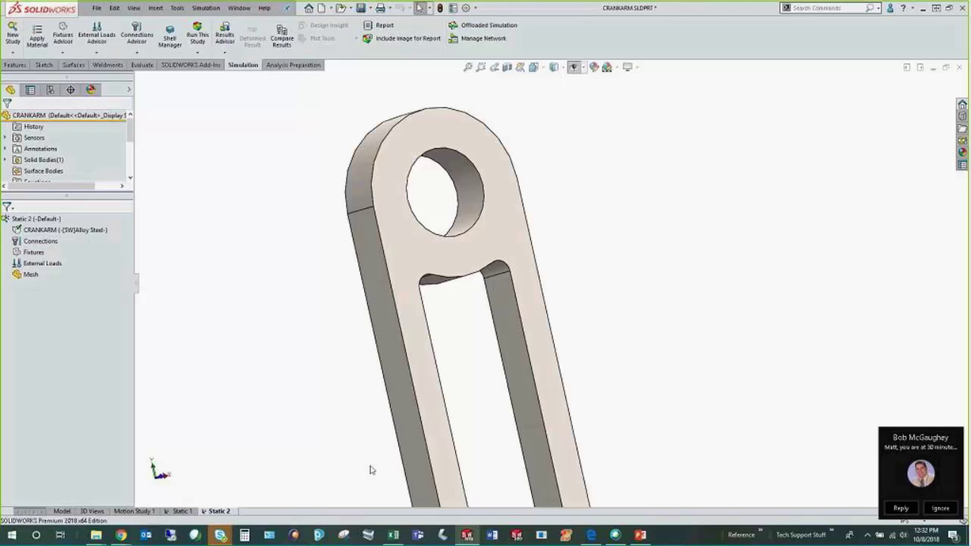
Switch to PowerPoint, dismiss the chat notification and present the Hot Spot slide full screen before ending the slide show.
{"action": "left_click", "coordinate": [640, 536]}
{"action": "key", "text": "Page_Down"}
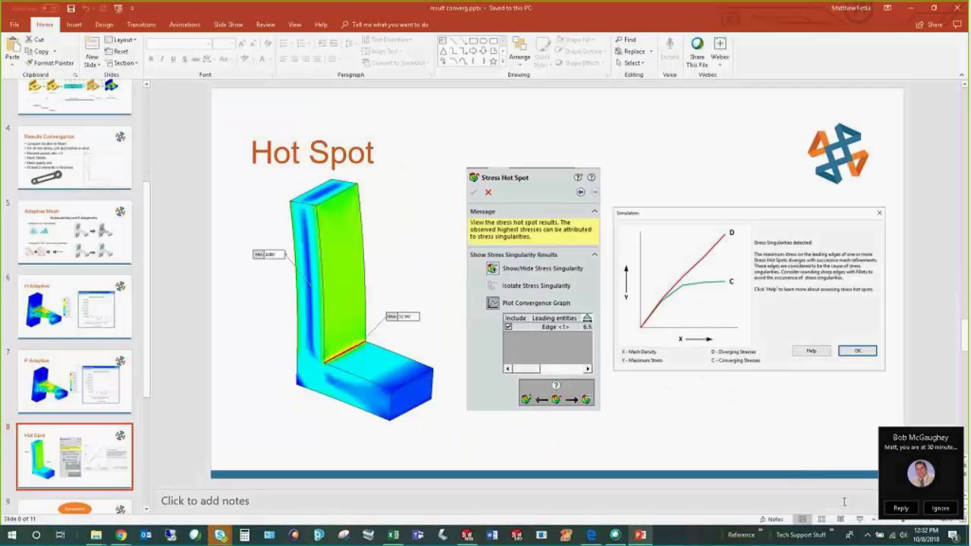
{"action": "left_click", "coordinate": [940, 508]}
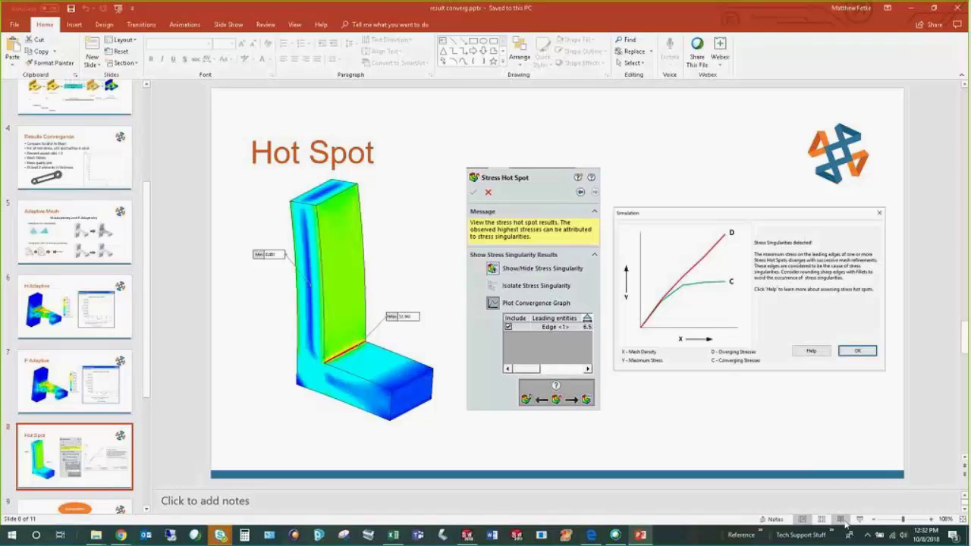
{"action": "left_click", "coordinate": [868, 520]}
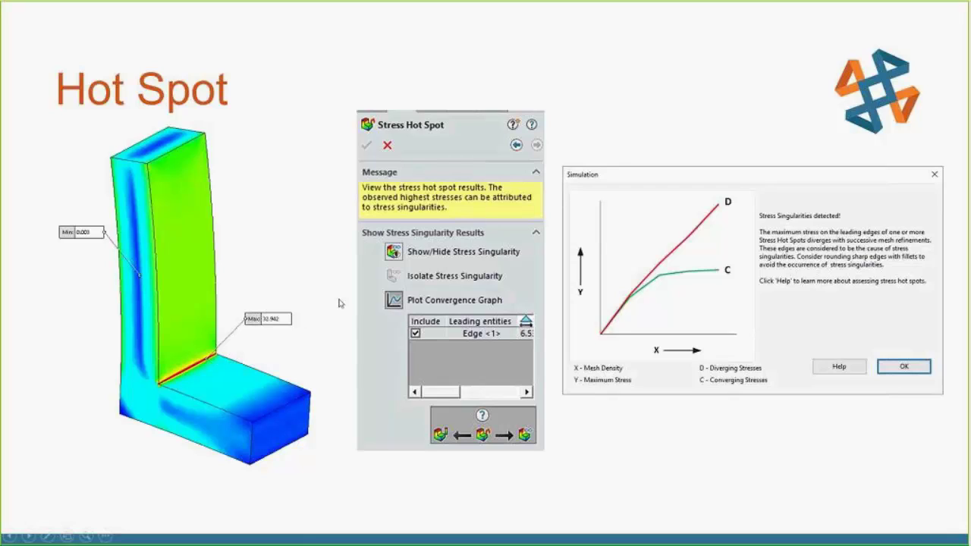
{"action": "key", "text": "Escape"}
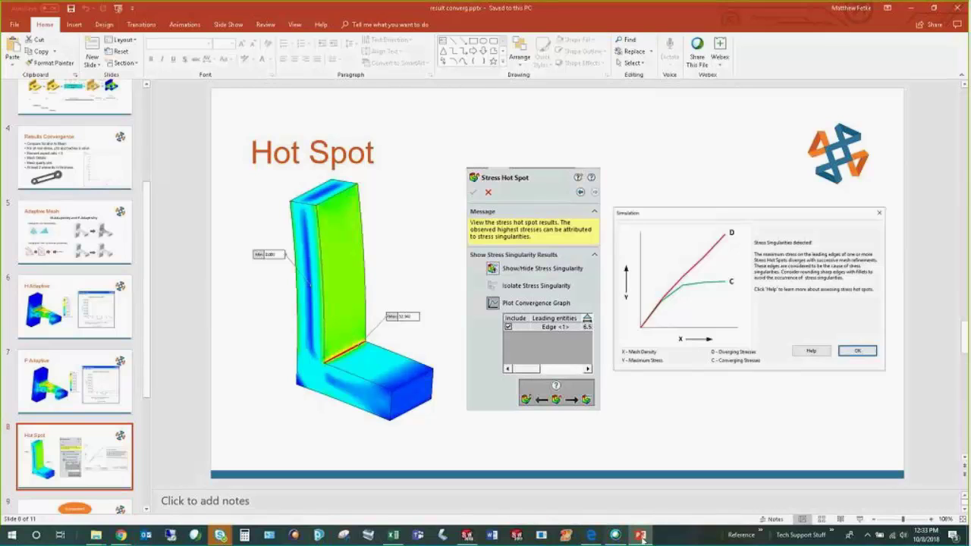
Return to SOLIDWORKS and bring up the open diverge part.
{"action": "left_click", "coordinate": [467, 536]}
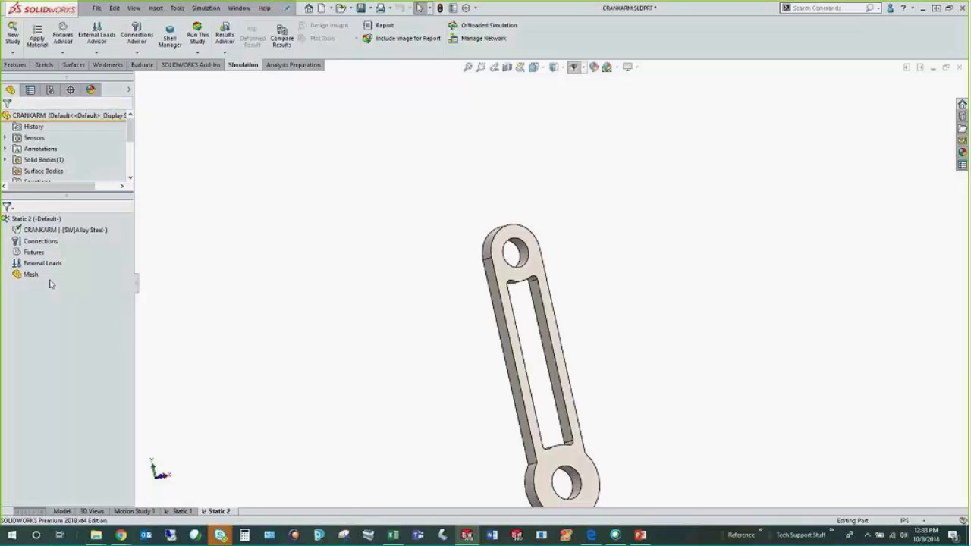
{"action": "left_click", "coordinate": [183, 511]}
{"action": "left_click", "coordinate": [219, 512]}
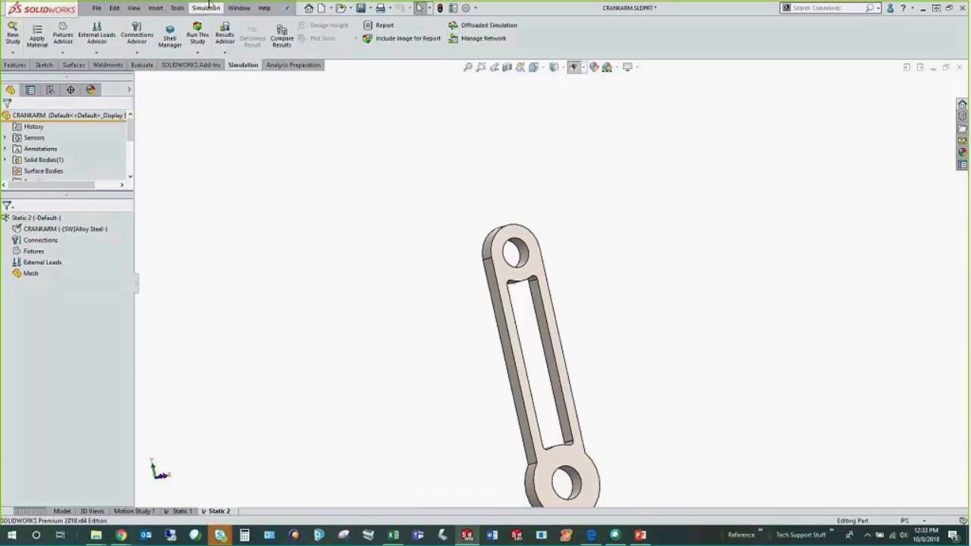
{"action": "left_click", "coordinate": [239, 8]}
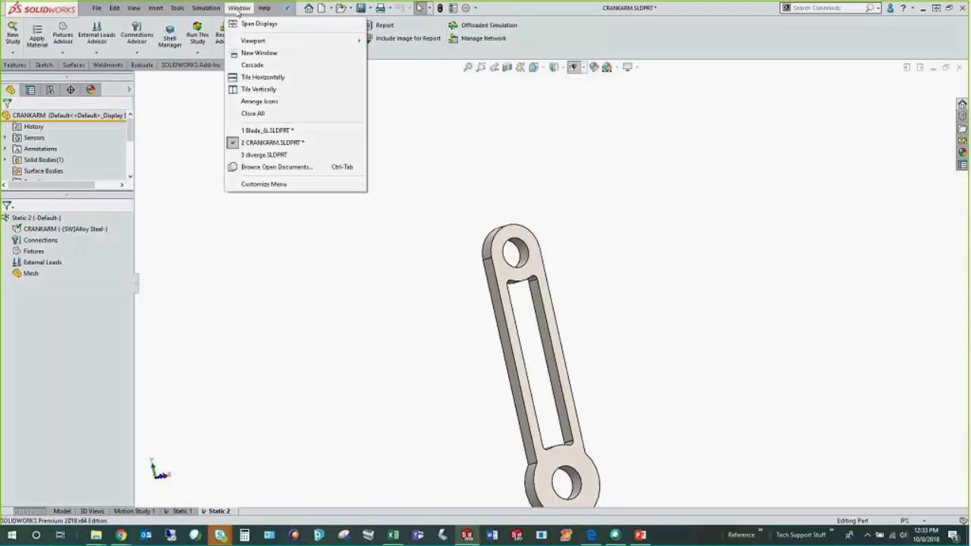
{"action": "left_click", "coordinate": [340, 155]}
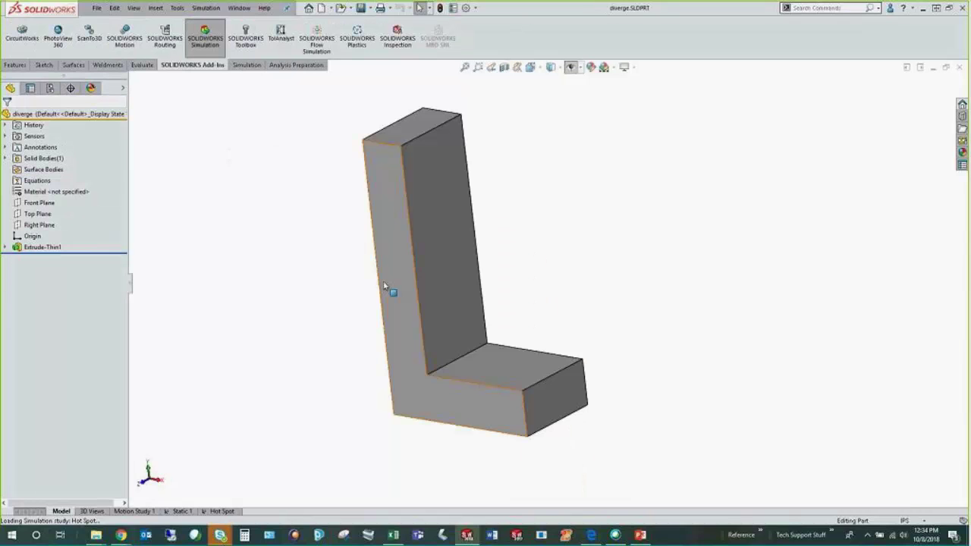
Activate the diverge part's Static 1 study and inspect its von Mises stress plot along the inner corner edge.
{"action": "left_click", "coordinate": [156, 511]}
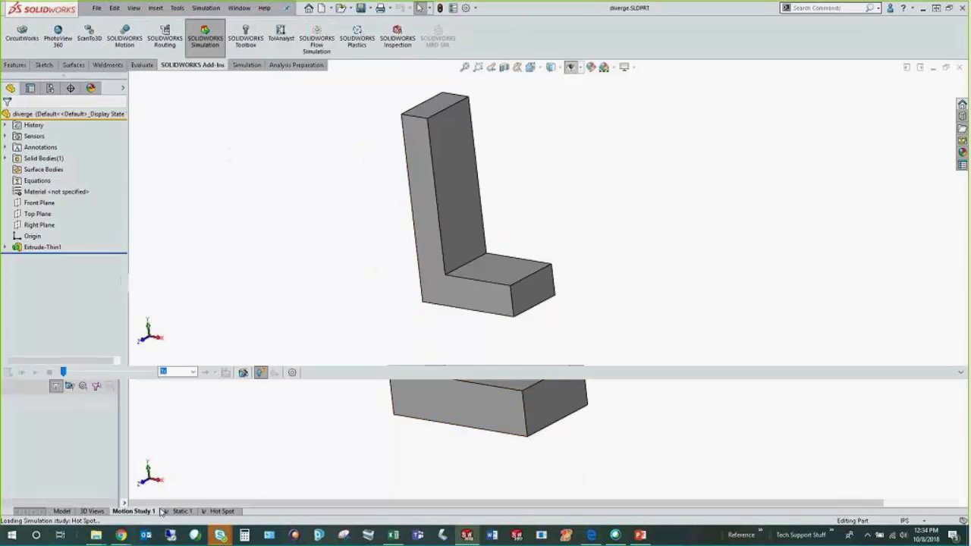
{"action": "left_click", "coordinate": [180, 511]}
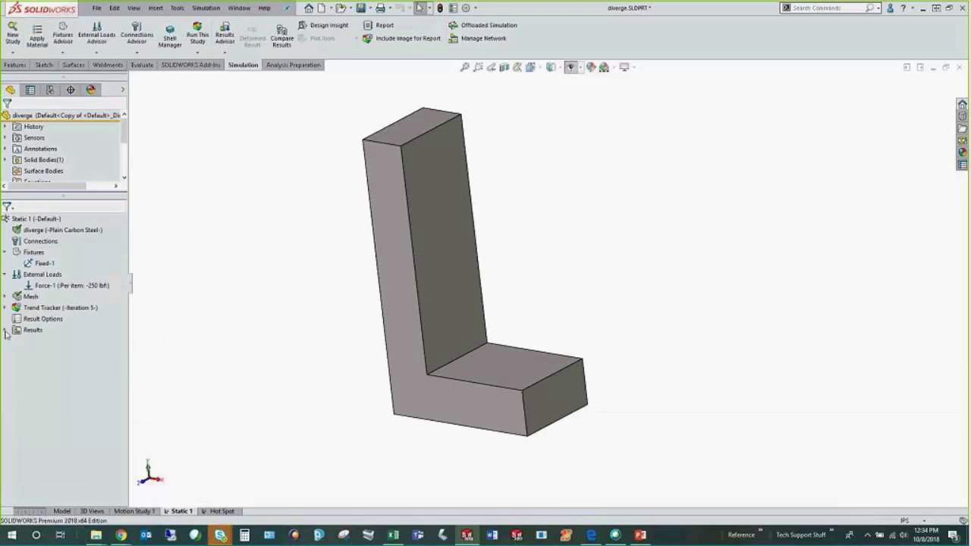
{"action": "left_click", "coordinate": [5, 331]}
{"action": "double_click", "coordinate": [61, 340]}
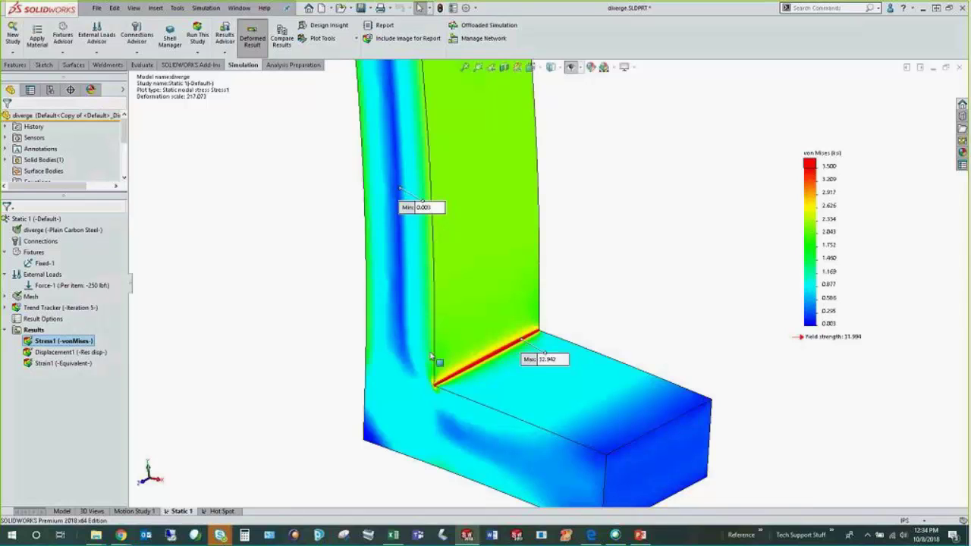
{"action": "scroll", "coordinate": [436, 368], "scroll_direction": "down", "scroll_amount": 6}
{"action": "scroll", "coordinate": [436, 375], "scroll_direction": "up", "scroll_amount": 3}
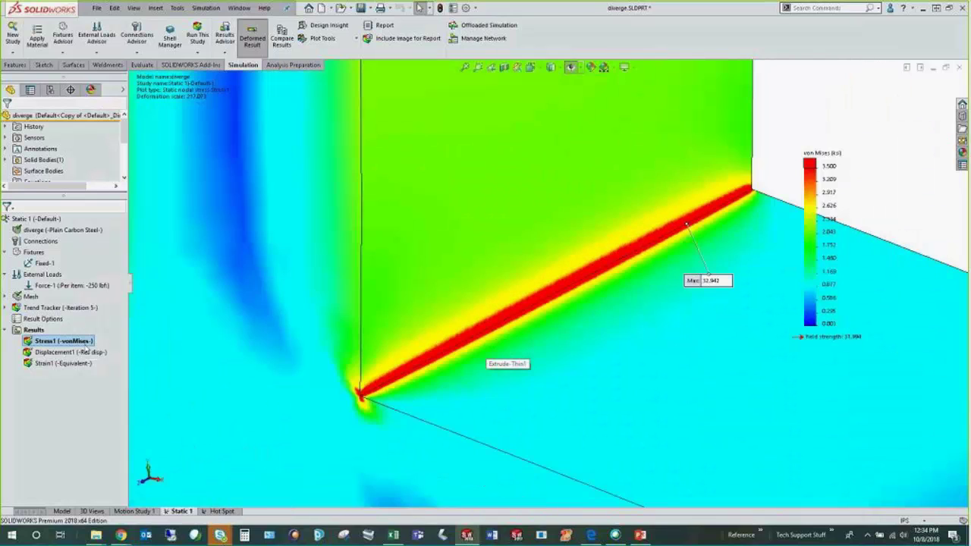
Set the von Mises stress plot's boundary option to Mesh and inspect the elements along the inner corner edge.
{"action": "key", "text": "shift+F10"}
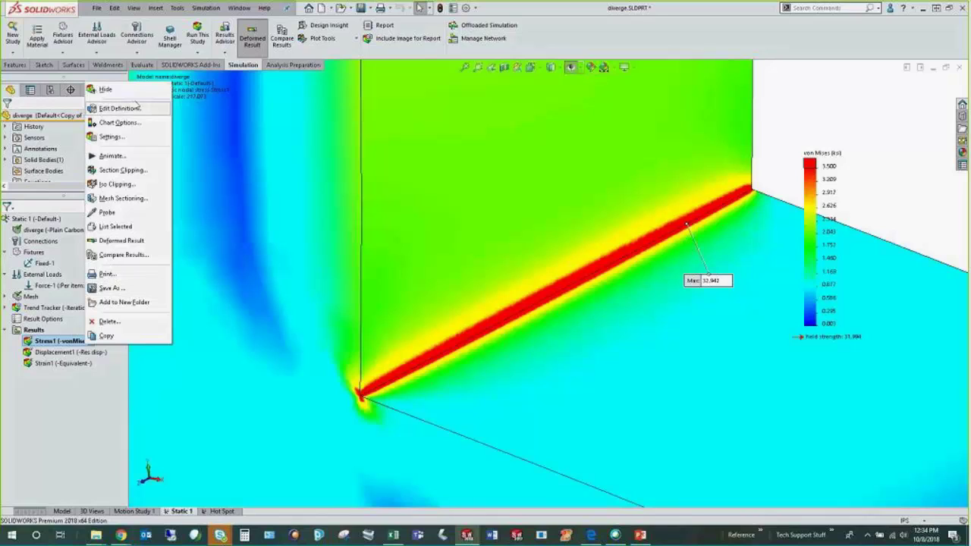
{"action": "key", "text": "Escape"}
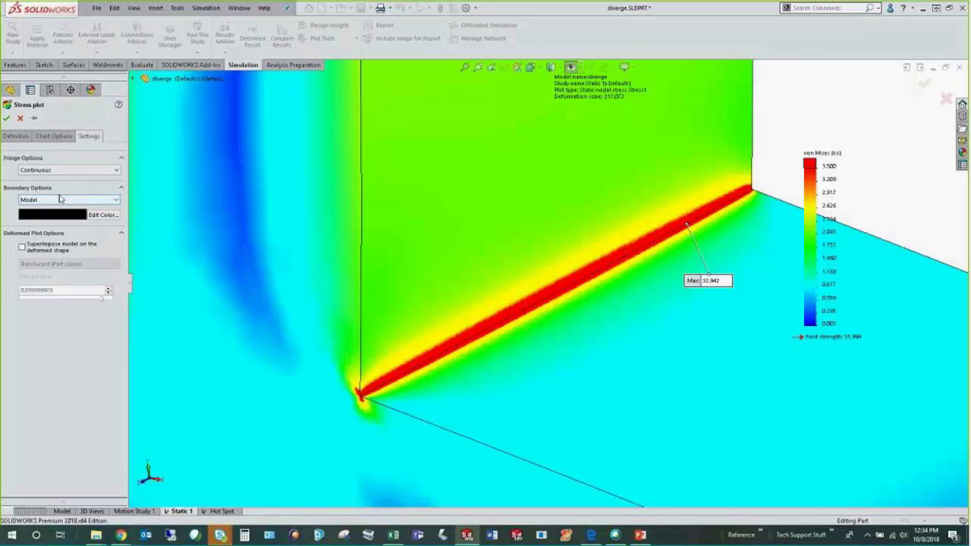
{"action": "left_click", "coordinate": [60, 200]}
{"action": "left_click", "coordinate": [45, 222]}
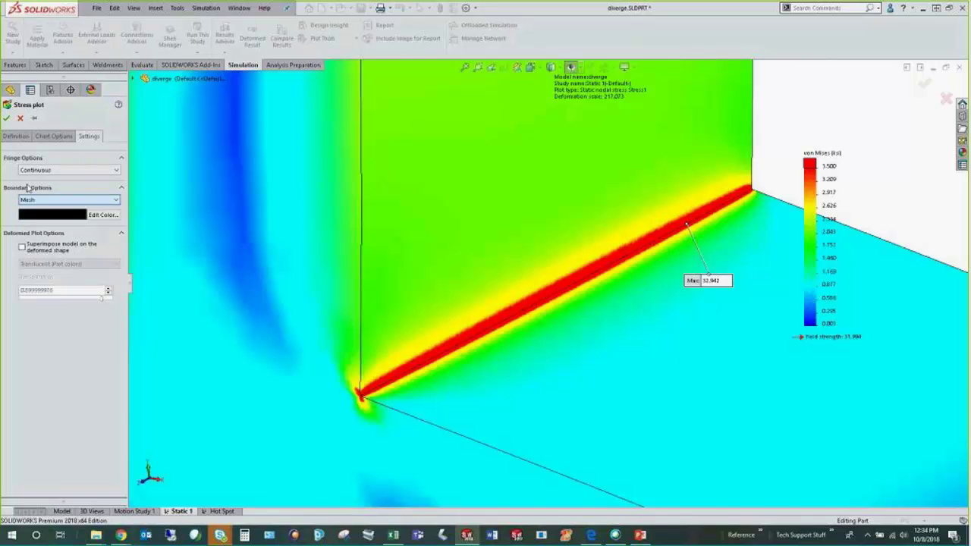
{"action": "key", "text": "Return"}
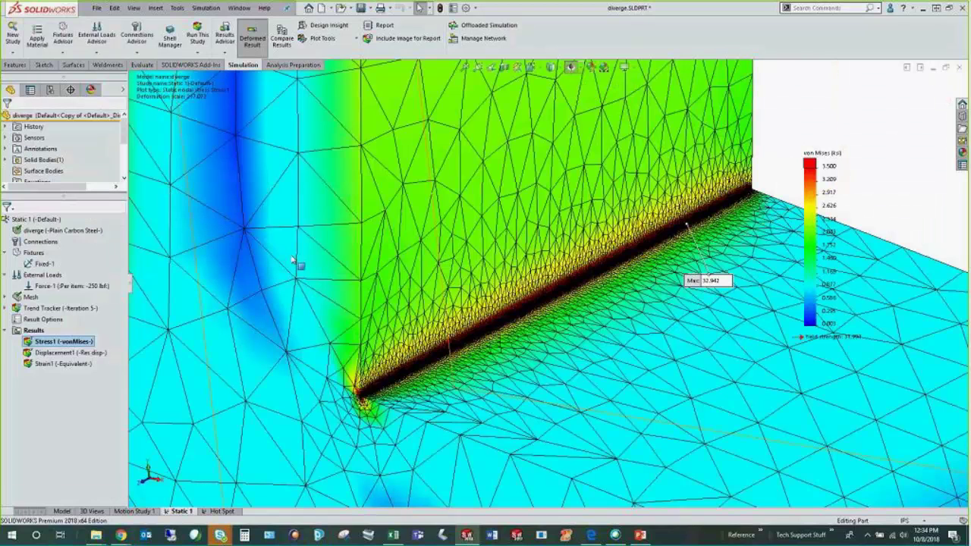
{"action": "scroll", "coordinate": [526, 453], "scroll_direction": "down", "scroll_amount": 2}
{"action": "scroll", "coordinate": [303, 401], "scroll_direction": "down", "scroll_amount": 6}
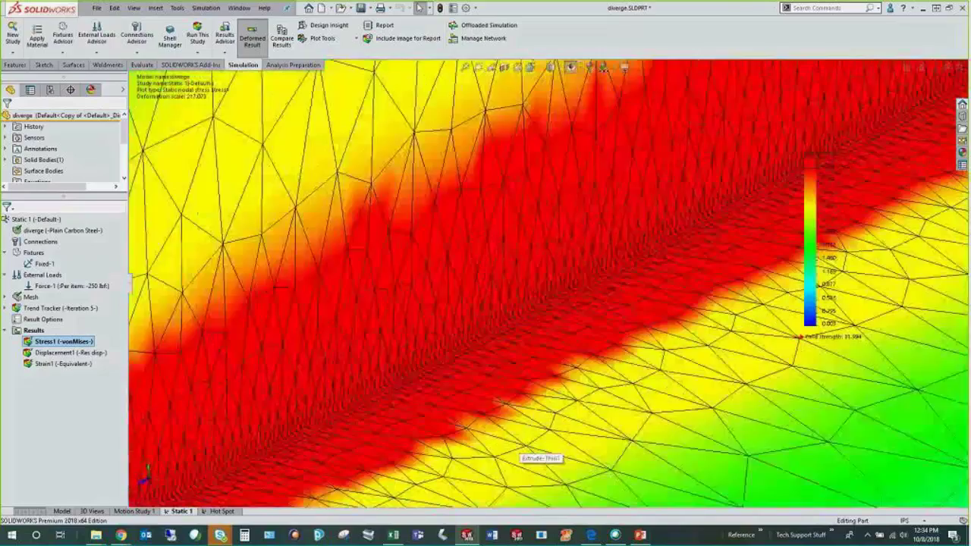
{"action": "scroll", "coordinate": [346, 340], "scroll_direction": "up", "scroll_amount": 5}
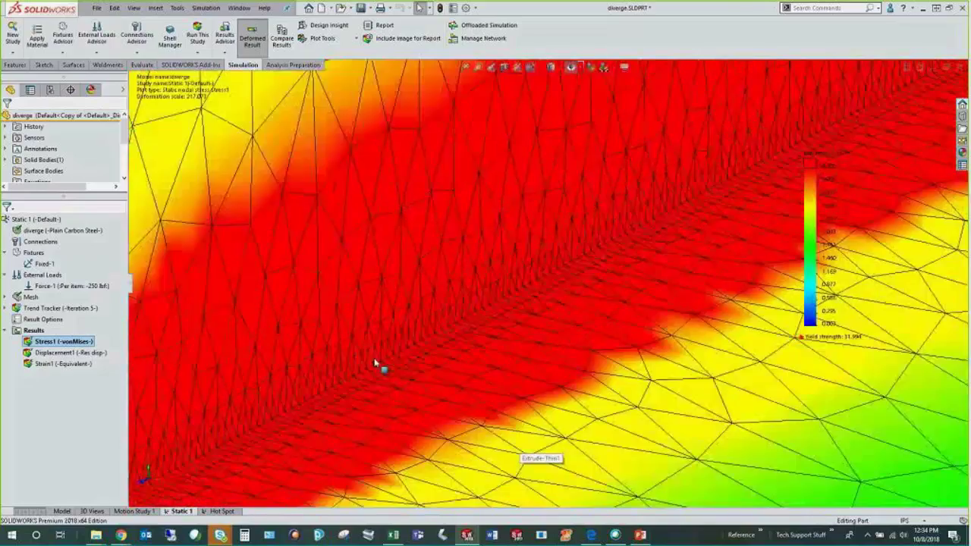
{"action": "scroll", "coordinate": [429, 344], "scroll_direction": "up", "scroll_amount": 4}
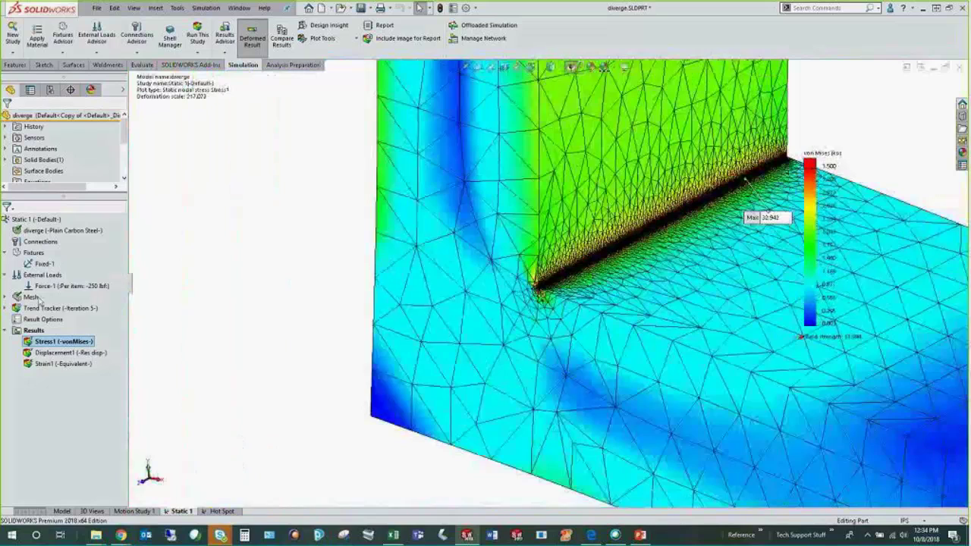
Review the Trend Tracker's Stress1 graph of von Mises stress against iteration, and close the graph.
{"action": "right_click", "coordinate": [46, 308]}
{"action": "left_click", "coordinate": [7, 308]}
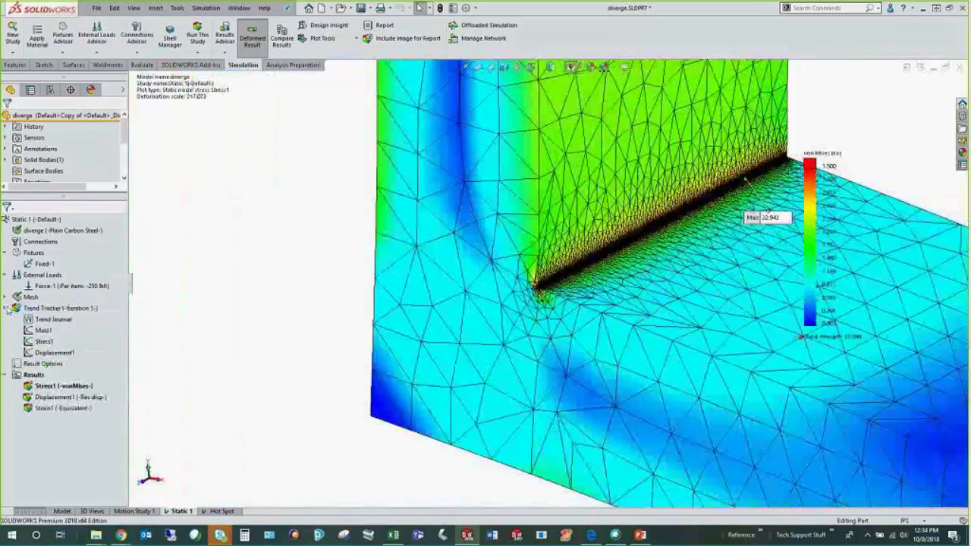
{"action": "double_click", "coordinate": [42, 340]}
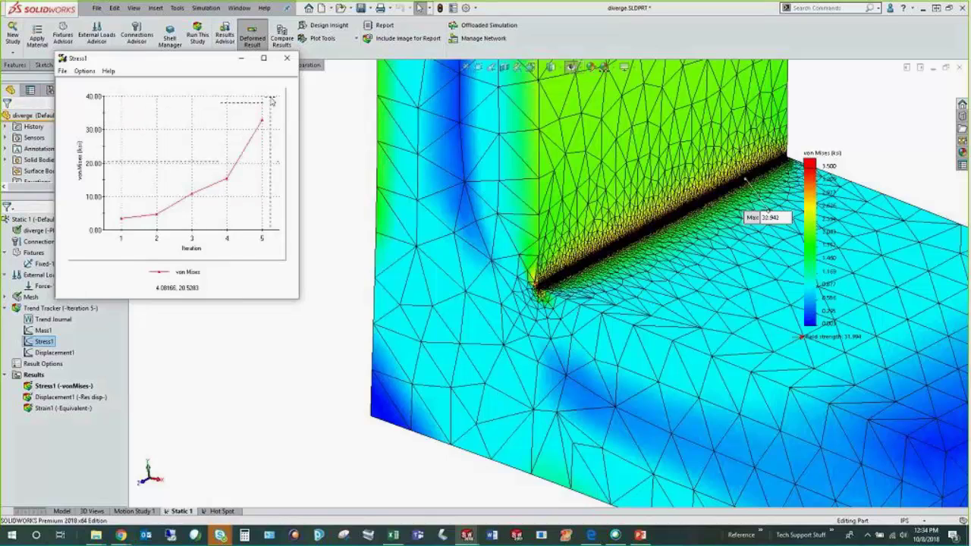
{"action": "left_click", "coordinate": [287, 58]}
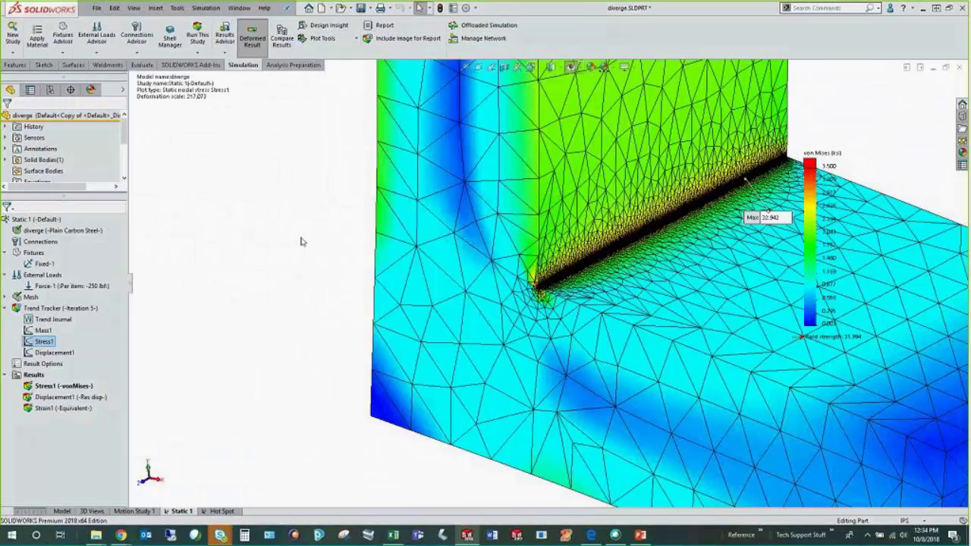
{"action": "scroll", "coordinate": [318, 244], "scroll_direction": "up", "scroll_amount": 5}
{"action": "scroll", "coordinate": [711, 197], "scroll_direction": "down", "scroll_amount": 4}
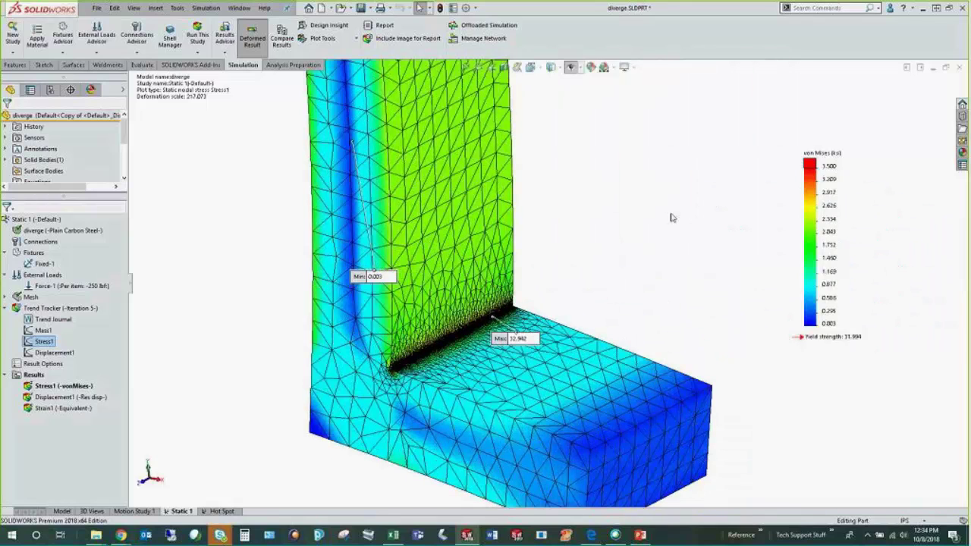
Create a new static study named Static 3 on the diverge part and assign Plain Carbon Steel to the body.
{"action": "left_click", "coordinate": [13, 35]}
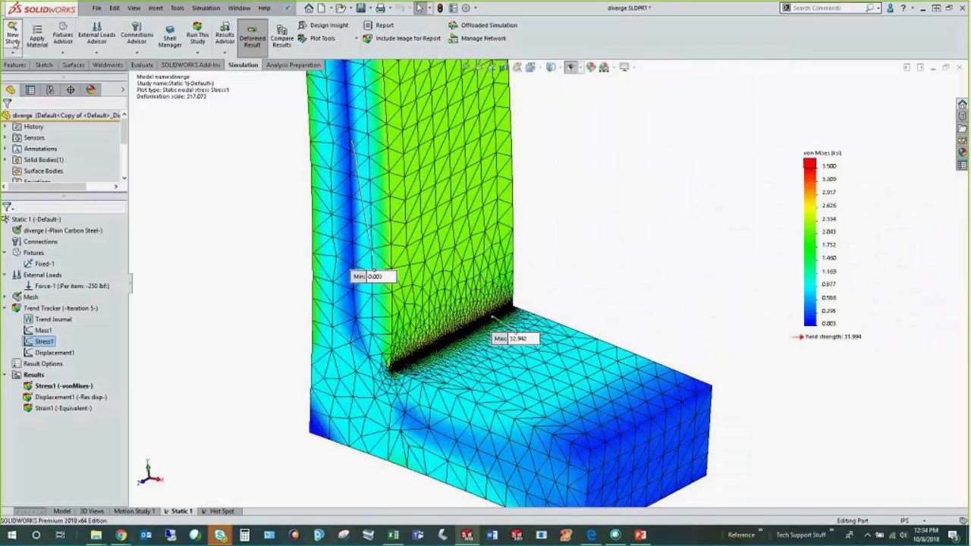
{"action": "left_click", "coordinate": [6, 118]}
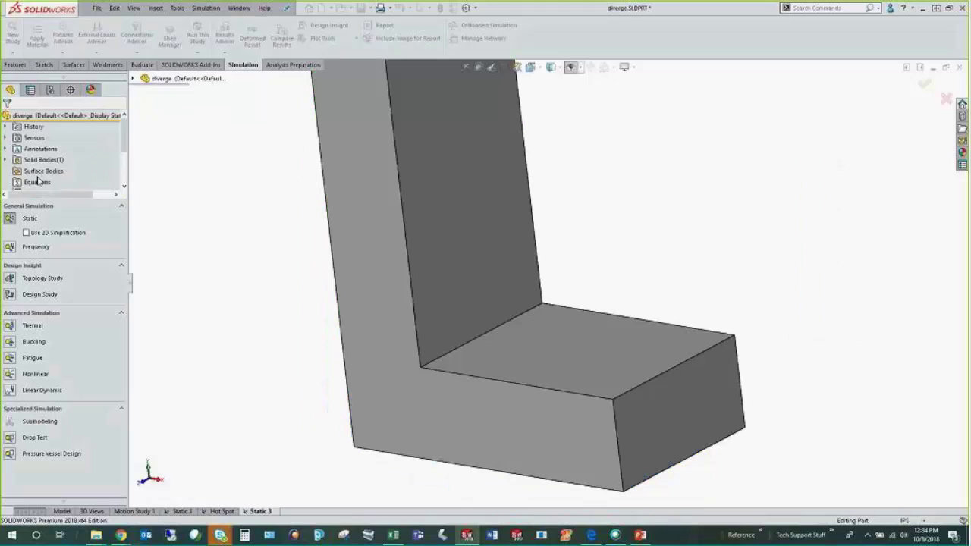
{"action": "right_click", "coordinate": [37, 240]}
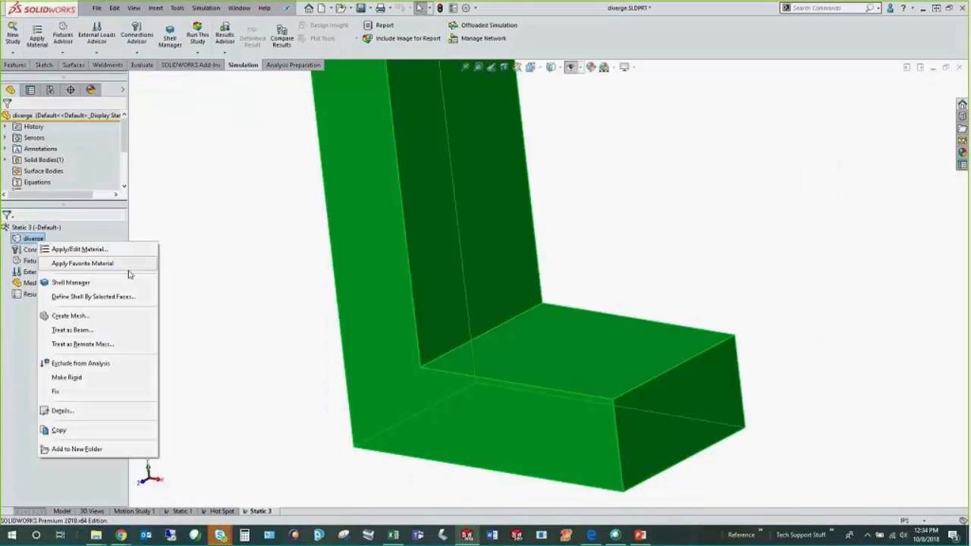
{"action": "mouse_move", "coordinate": [127, 263]}
{"action": "left_click", "coordinate": [182, 262]}
Mesh the diverge part in Static 3 with the standard mesh at the default density.
{"action": "right_click", "coordinate": [46, 282]}
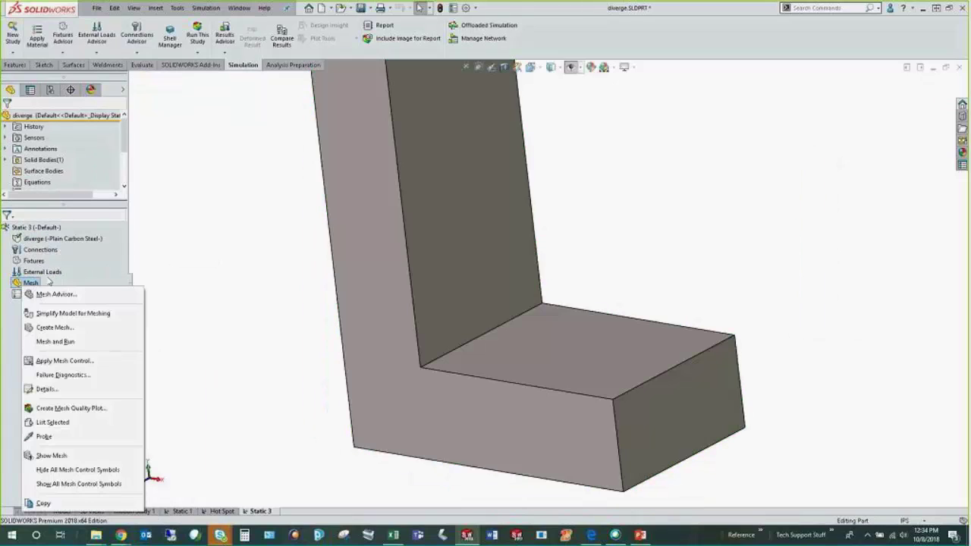
{"action": "left_click", "coordinate": [54, 327]}
{"action": "left_click", "coordinate": [28, 191]}
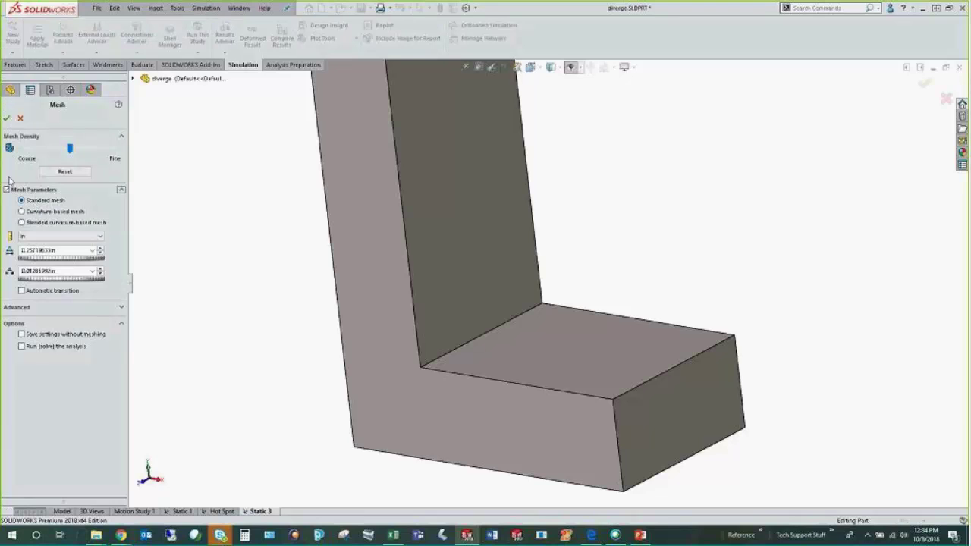
{"action": "left_click", "coordinate": [6, 118]}
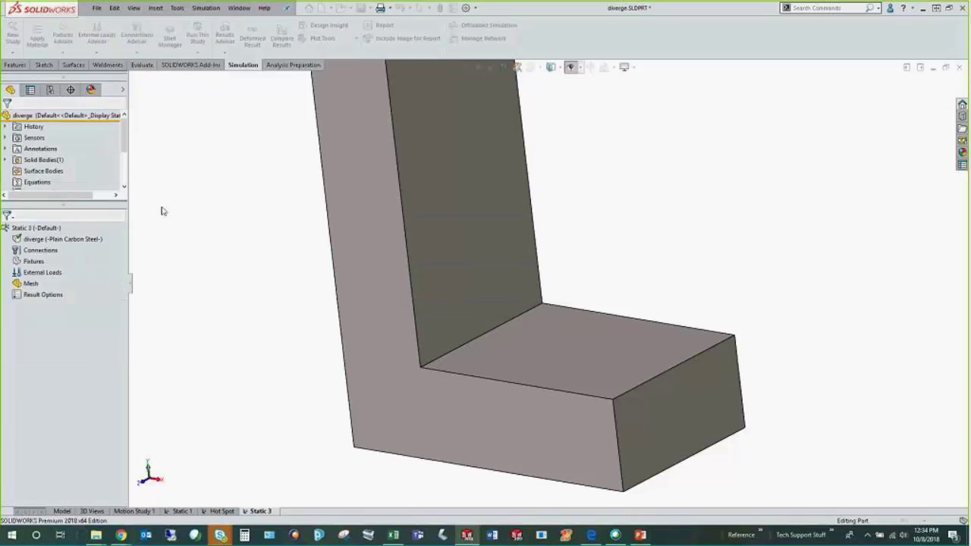
Try to solve the Static 3 study with only the material and mesh defined, showing the detailed solver status.
{"action": "right_click", "coordinate": [35, 229]}
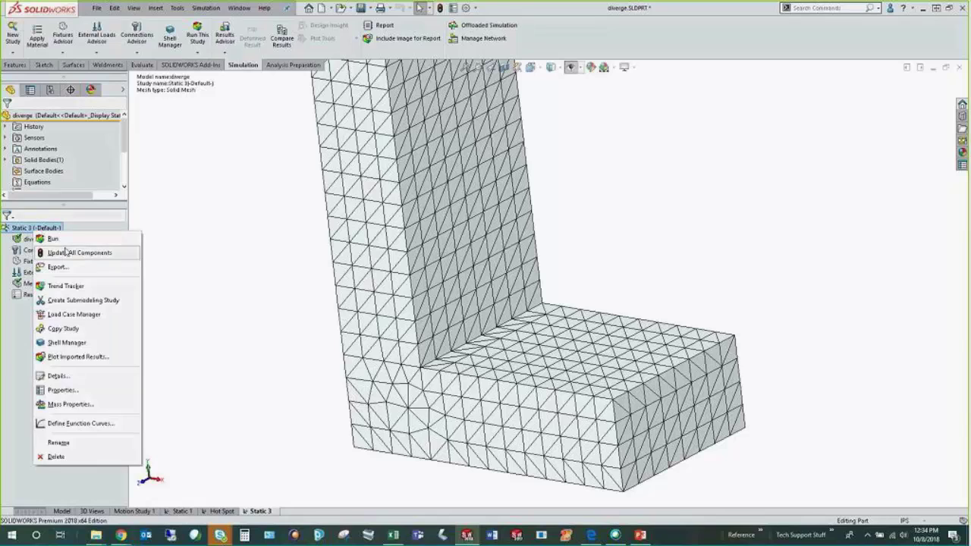
{"action": "left_click", "coordinate": [53, 239]}
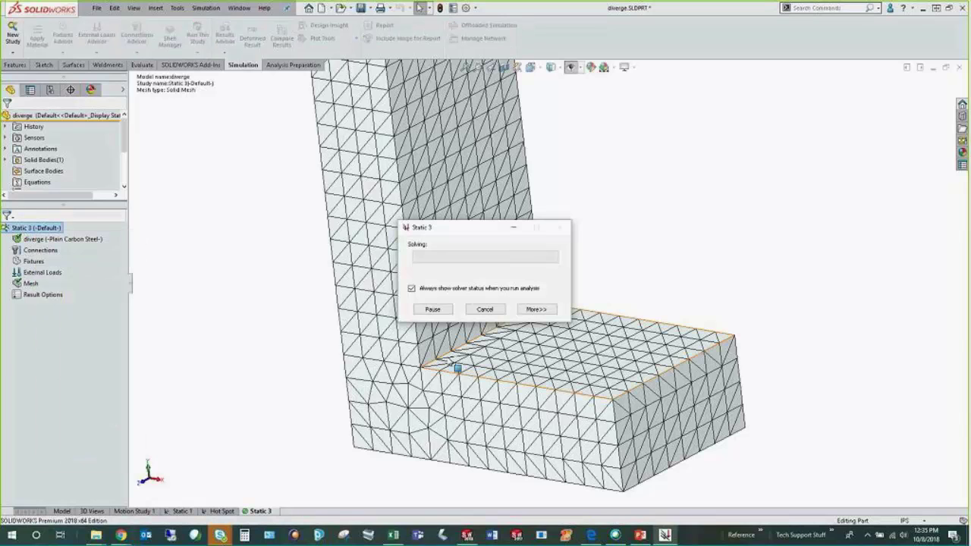
{"action": "left_click", "coordinate": [537, 310]}
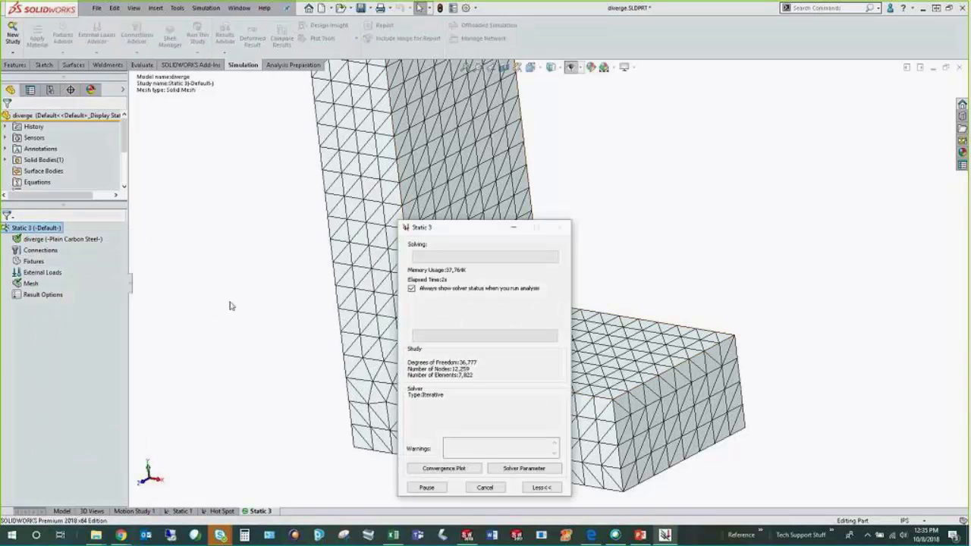
{"action": "left_click", "coordinate": [563, 300]}
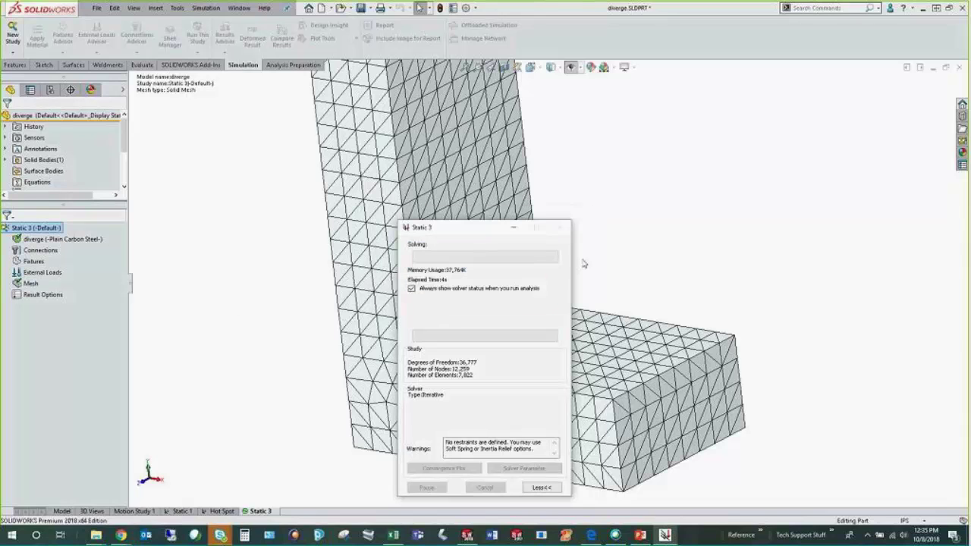
{"action": "left_click", "coordinate": [514, 289]}
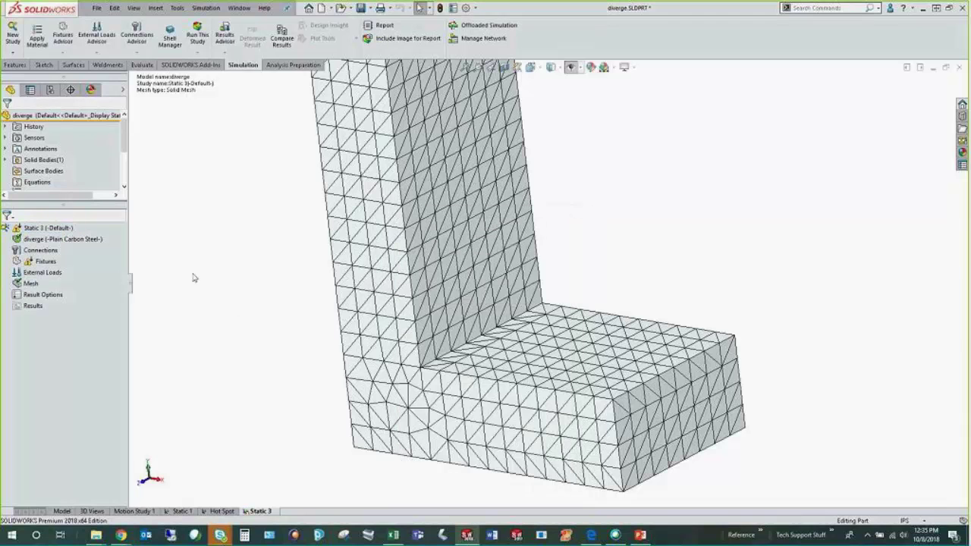
Copy the fixed fixture and the 250 lbf force from Static 1 into Static 3, and solve Static 3 with detailed solver status shown.
{"action": "left_click", "coordinate": [180, 513]}
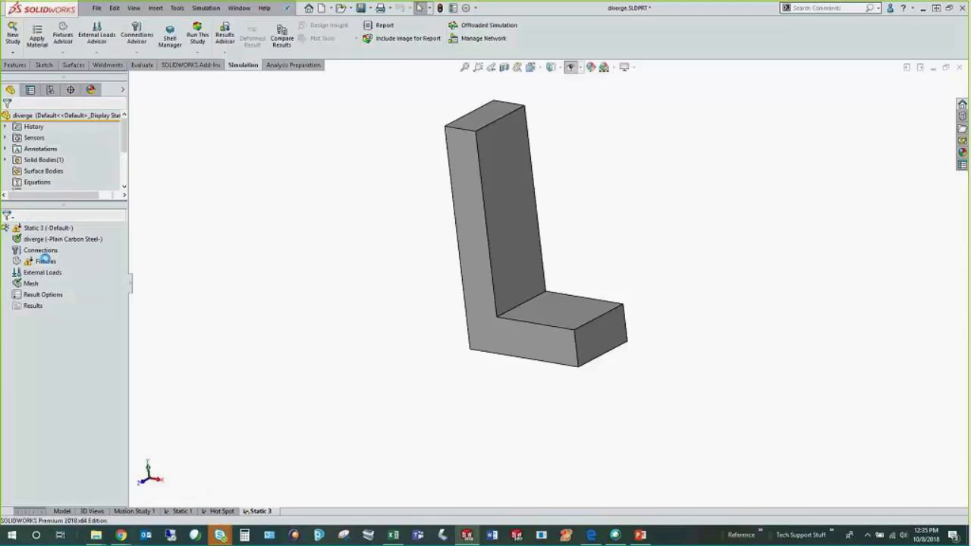
{"action": "left_click", "coordinate": [261, 511]}
{"action": "left_click", "coordinate": [189, 514]}
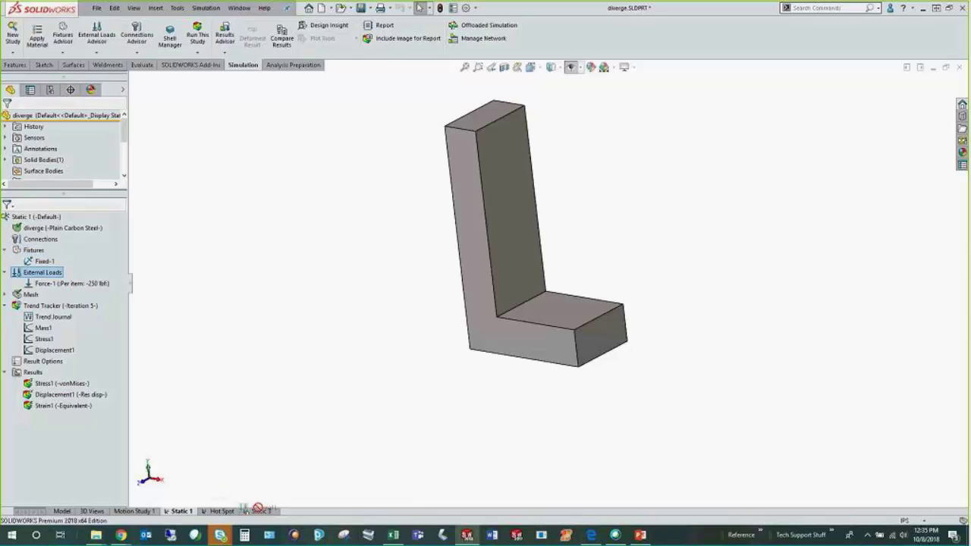
{"action": "left_click", "coordinate": [262, 511]}
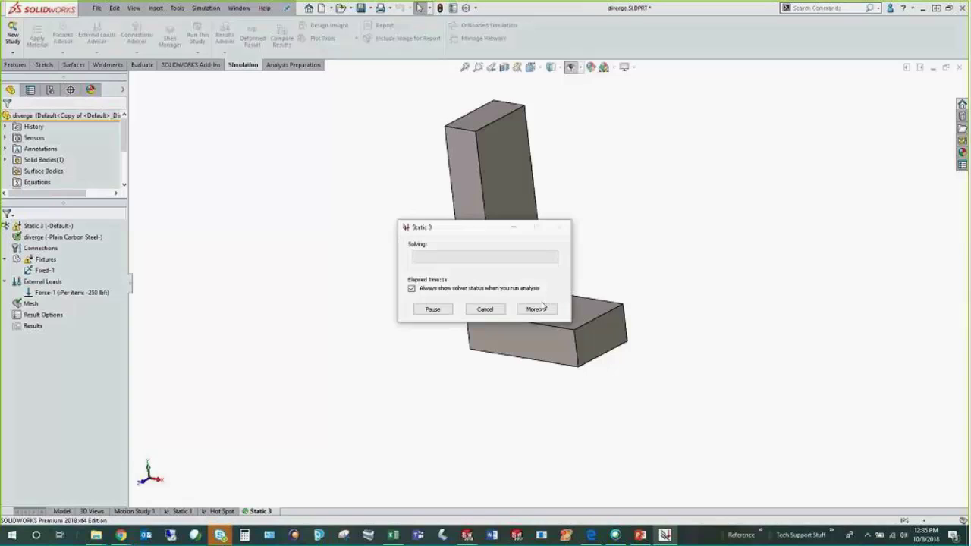
{"action": "left_click", "coordinate": [537, 309]}
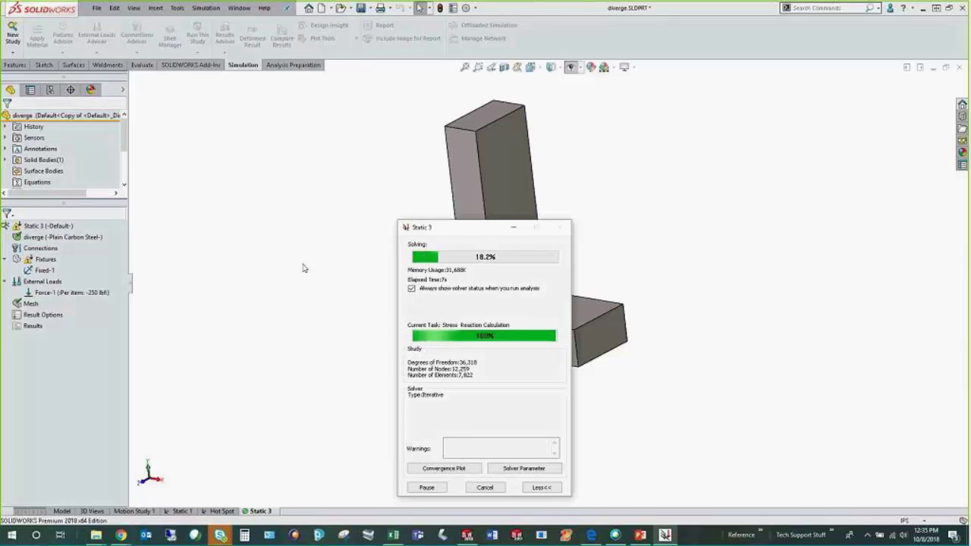
Set the boundary option of Static 3's von Mises stress plot to Mesh and inspect the elements along the inner corner edge.
{"action": "scroll", "coordinate": [526, 289], "scroll_direction": "down", "scroll_amount": 5}
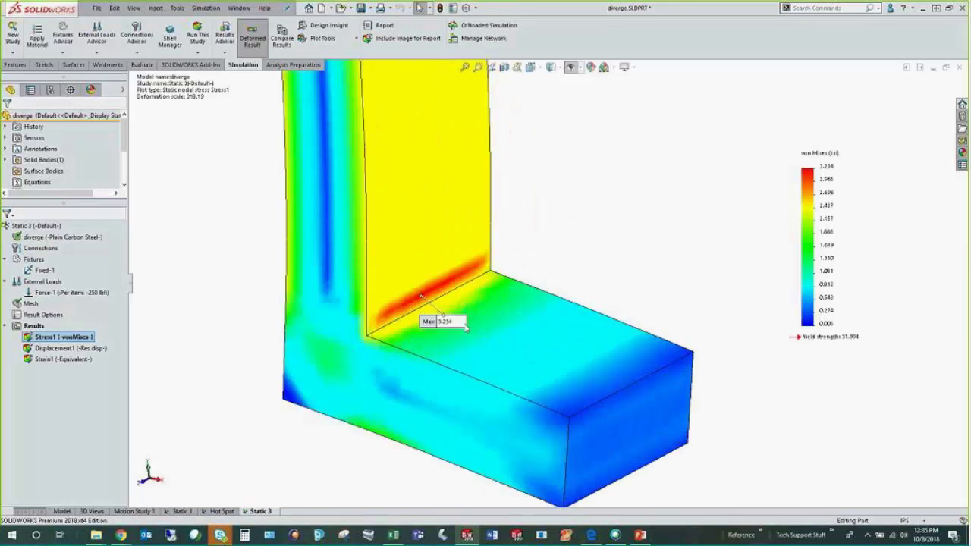
{"action": "scroll", "coordinate": [531, 289], "scroll_direction": "up", "scroll_amount": 1}
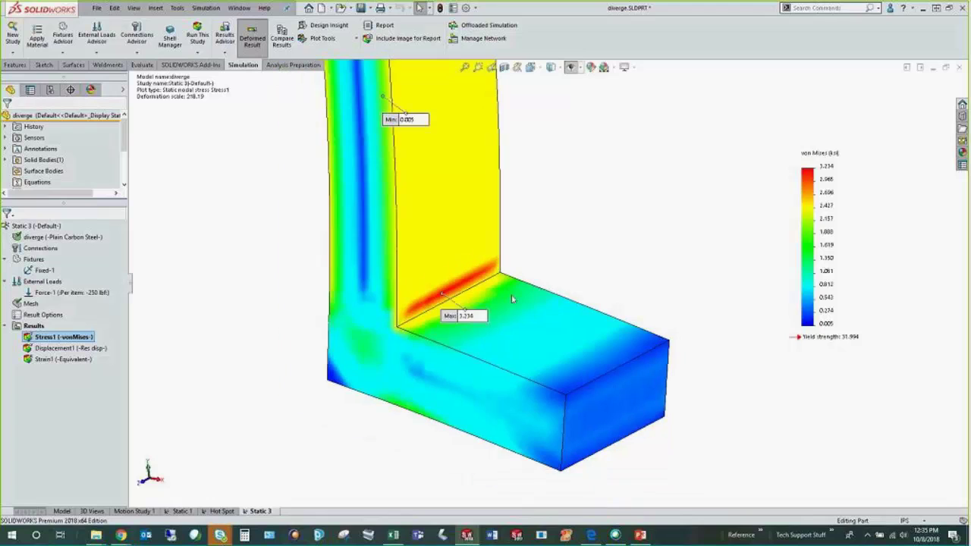
{"action": "scroll", "coordinate": [455, 307], "scroll_direction": "down", "scroll_amount": 4}
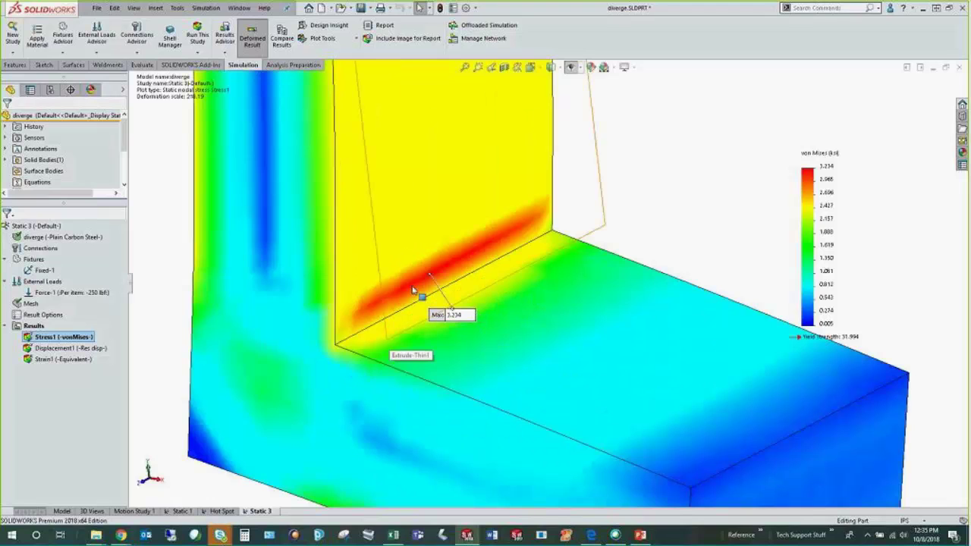
{"action": "right_click", "coordinate": [80, 336]}
{"action": "left_click", "coordinate": [84, 334]}
{"action": "right_click", "coordinate": [85, 333]}
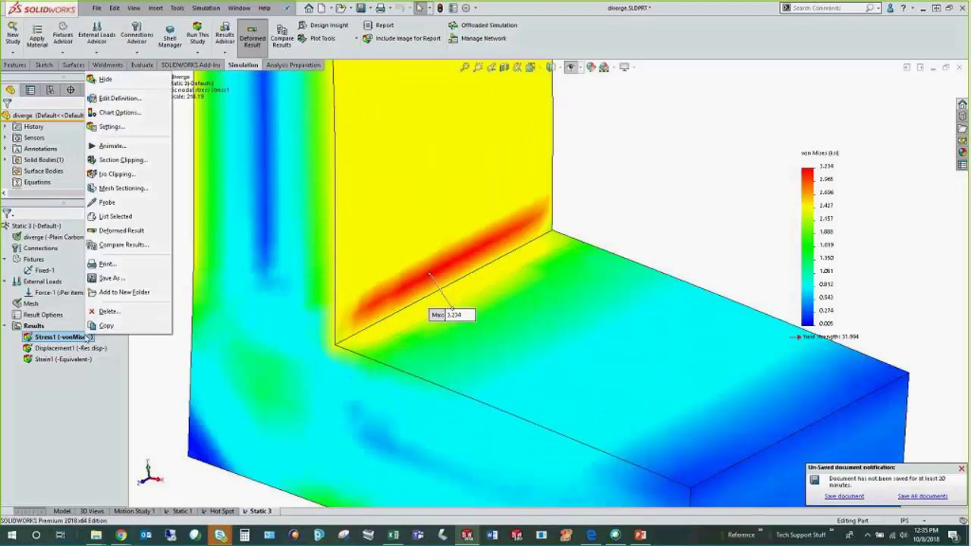
{"action": "left_click", "coordinate": [111, 127]}
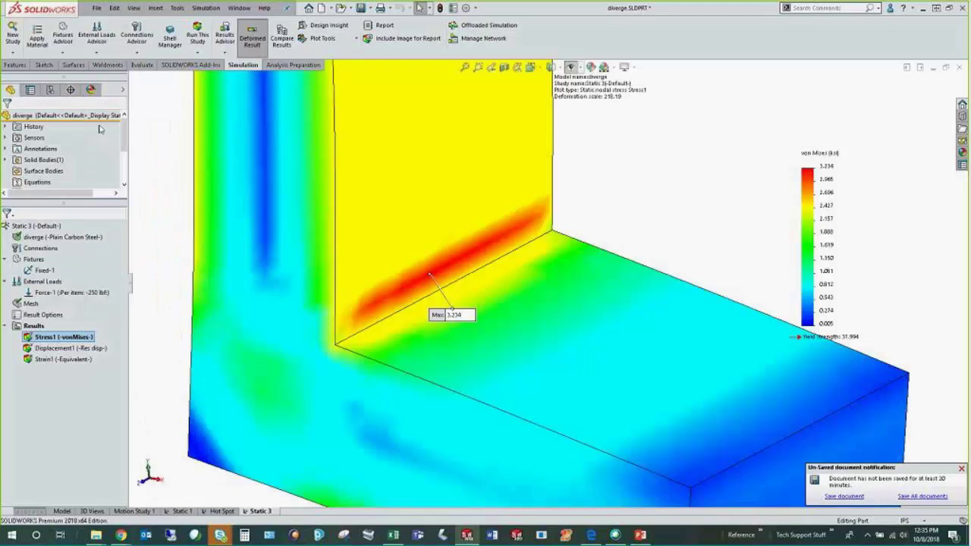
{"action": "left_click", "coordinate": [68, 200]}
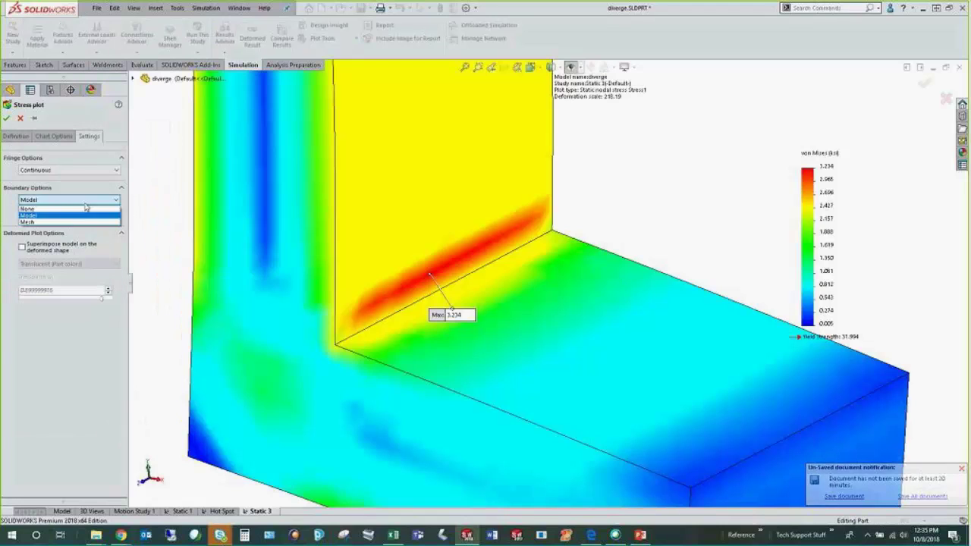
{"action": "left_click", "coordinate": [42, 215]}
{"action": "left_click", "coordinate": [6, 118]}
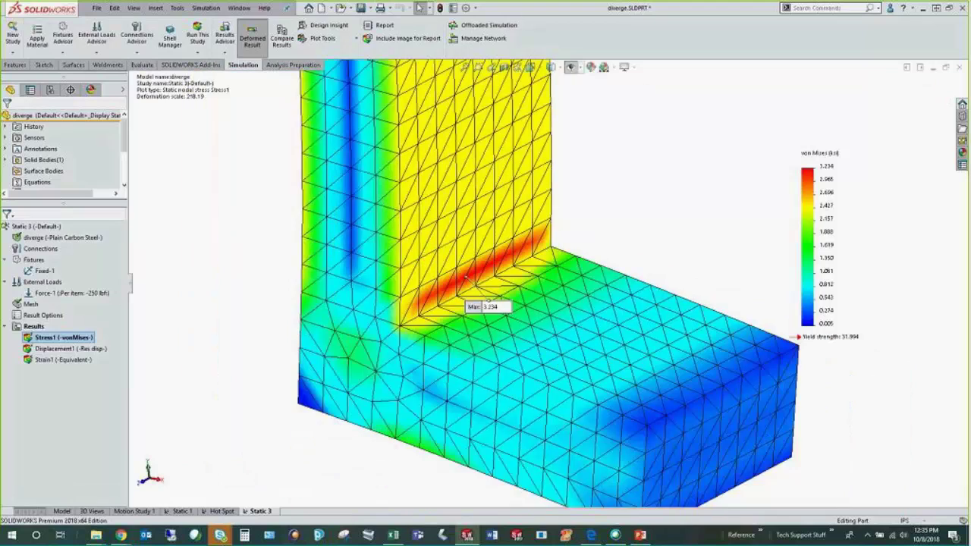
{"action": "scroll", "coordinate": [477, 269], "scroll_direction": "down", "scroll_amount": 5}
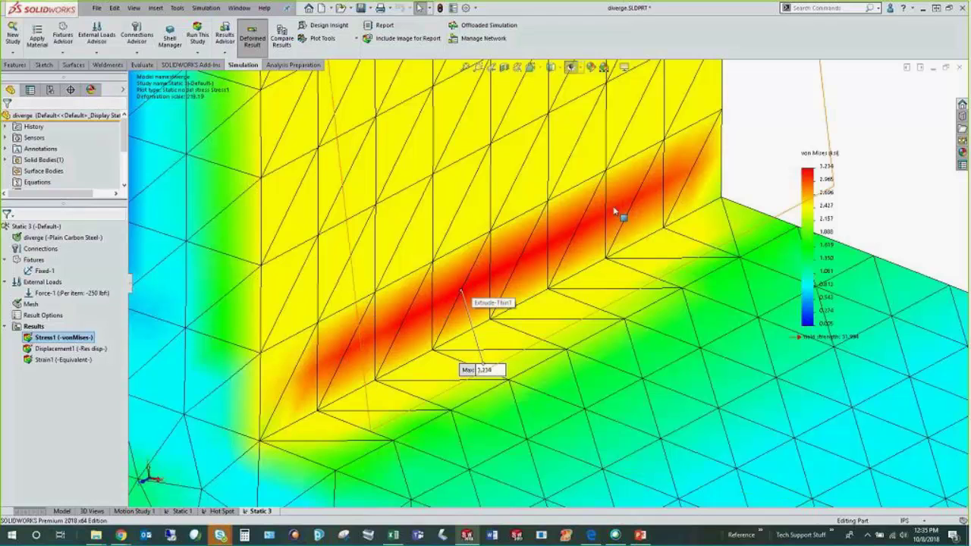
{"action": "scroll", "coordinate": [546, 280], "scroll_direction": "up", "scroll_amount": 8}
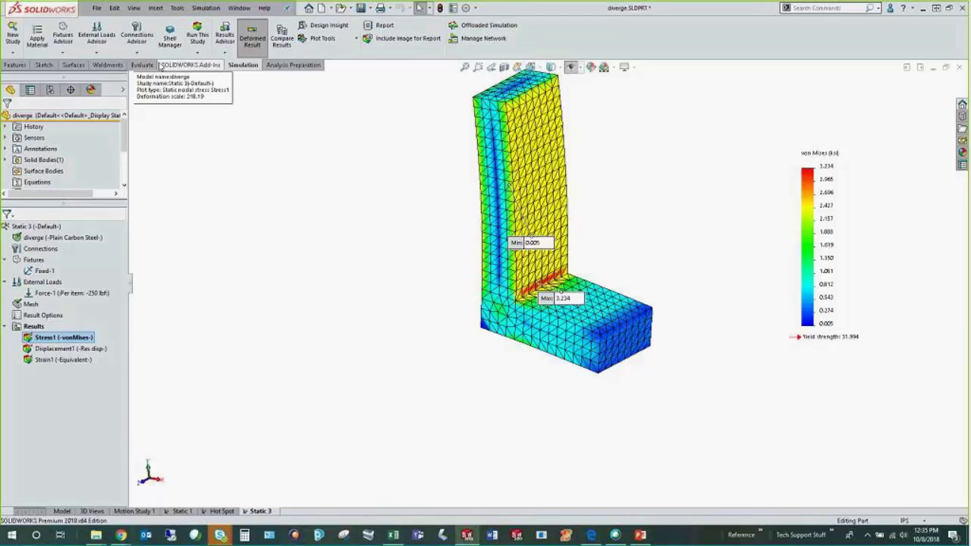
Compare the Stress1 plots of all studies in this configuration, move Hot Spot's maximum label clear of the part, and exit the comparison.
{"action": "left_click", "coordinate": [282, 38]}
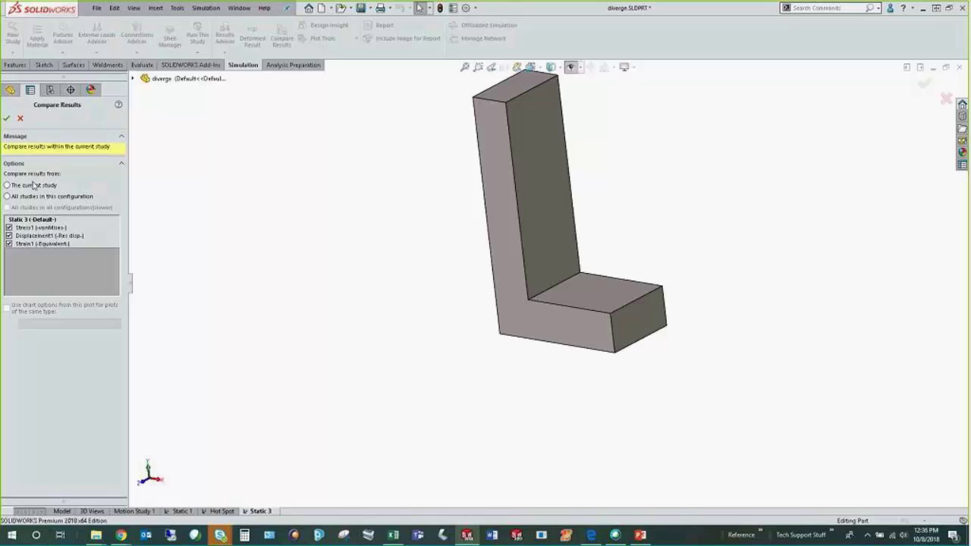
{"action": "left_click", "coordinate": [29, 198]}
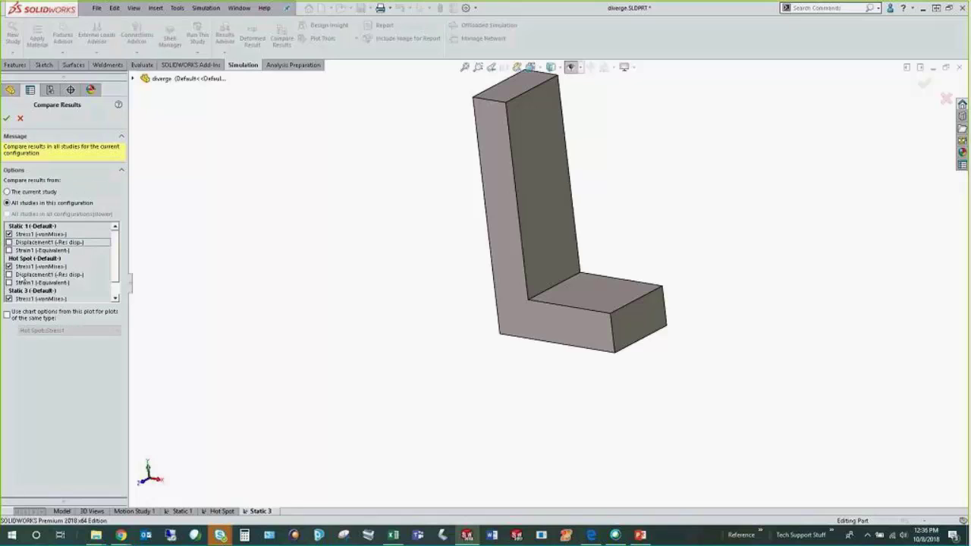
{"action": "scroll", "coordinate": [23, 275], "scroll_direction": "down", "scroll_amount": 1}
{"action": "left_click", "coordinate": [6, 118]}
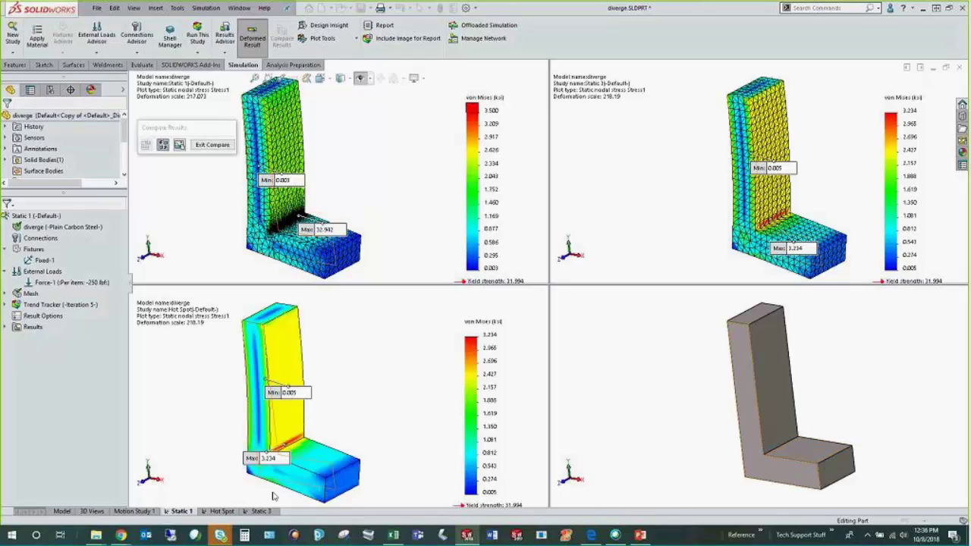
{"action": "left_click_drag", "start_coordinate": [269, 459], "coordinate": [364, 408]}
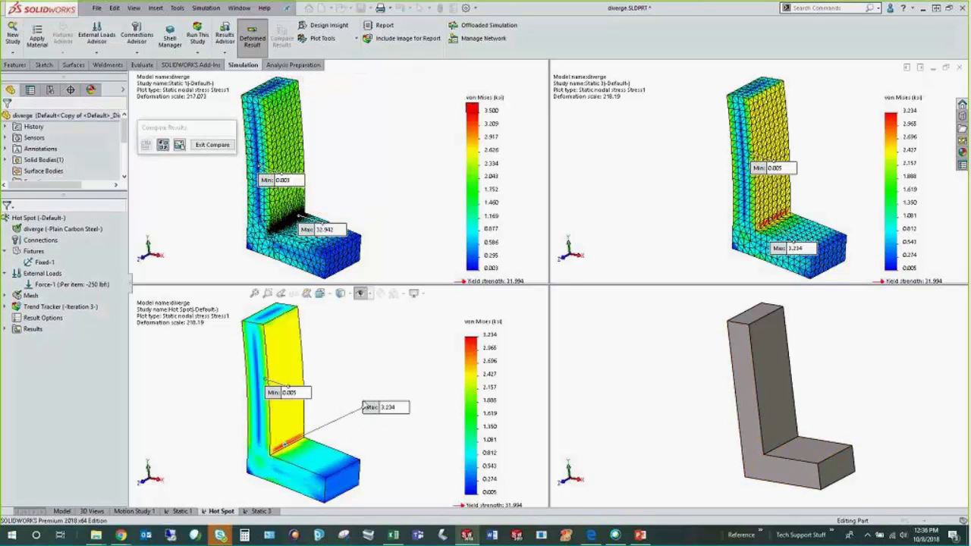
{"action": "left_click", "coordinate": [403, 158]}
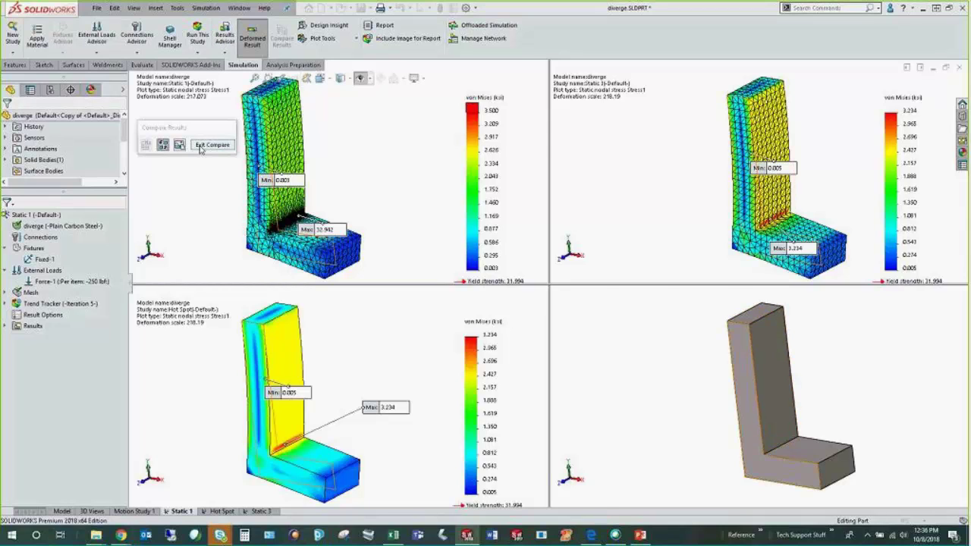
{"action": "left_click", "coordinate": [213, 144]}
Activate the Hot Spot study and display its von Mises stress plot.
{"action": "left_click", "coordinate": [221, 511]}
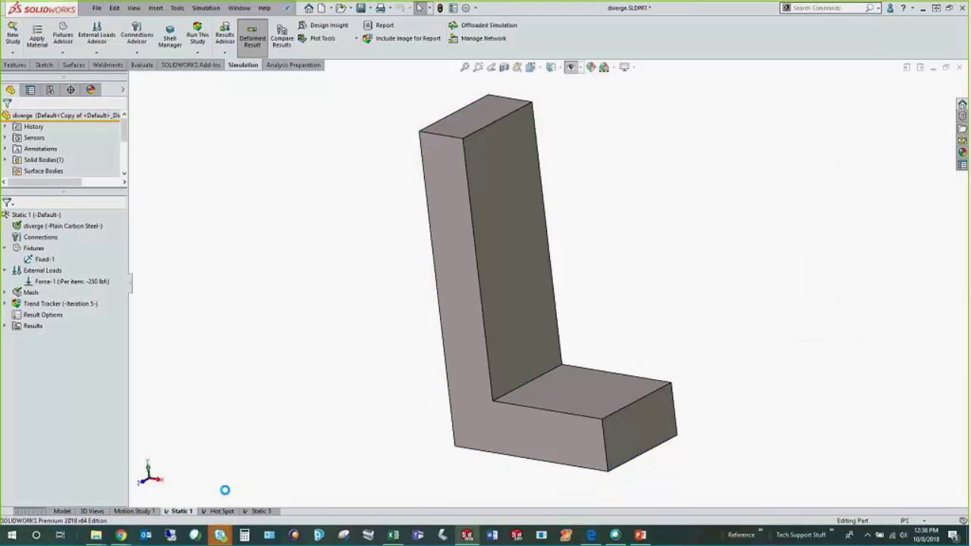
{"action": "left_click", "coordinate": [6, 328]}
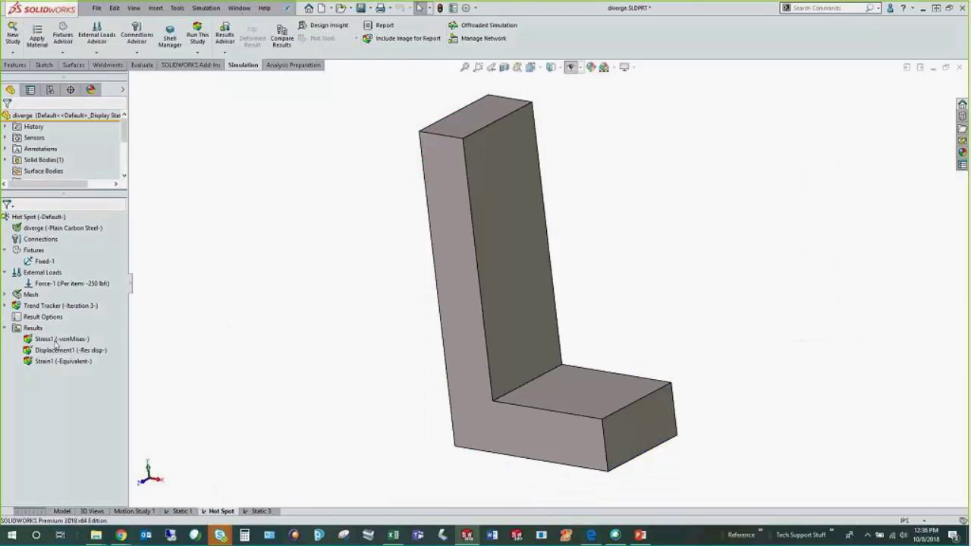
{"action": "double_click", "coordinate": [61, 339]}
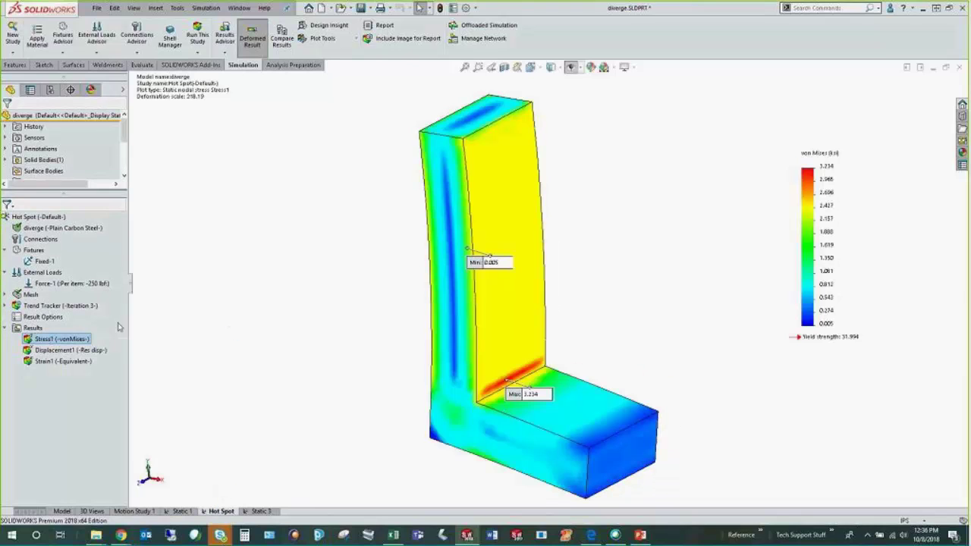
Run the Stress Hot Spot diagnosis on the Hot Spot study's results with a sensitivity factor of 51.
{"action": "right_click", "coordinate": [36, 327]}
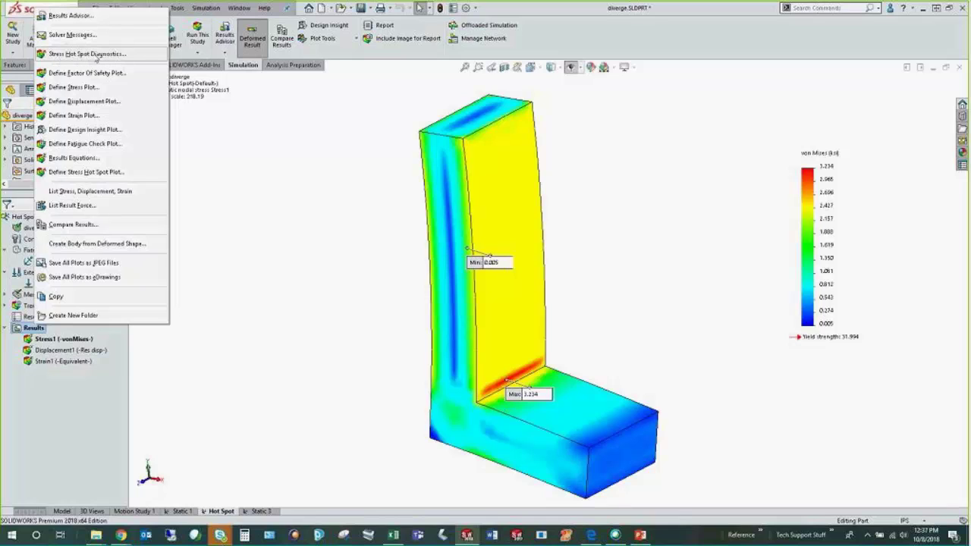
{"action": "left_click", "coordinate": [97, 54]}
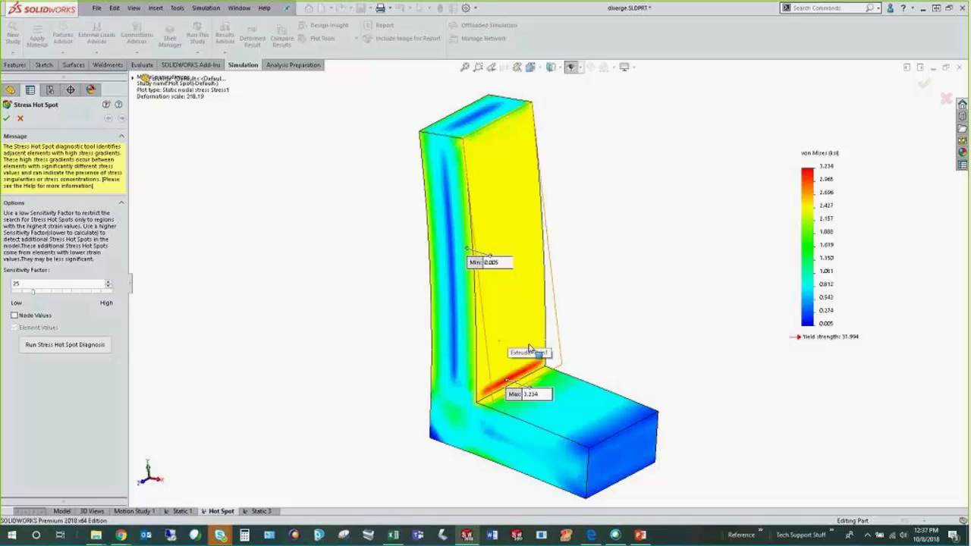
{"action": "scroll", "coordinate": [523, 379], "scroll_direction": "down", "scroll_amount": 3}
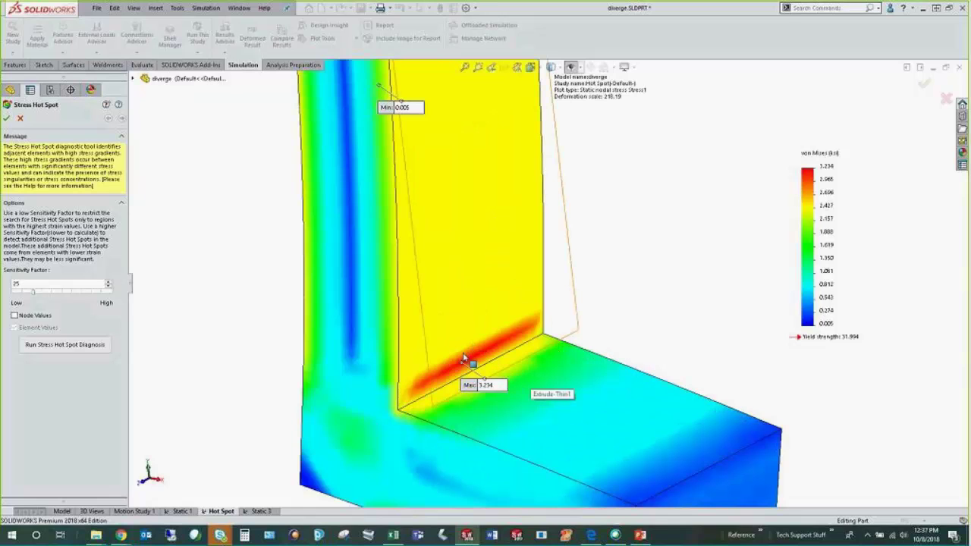
{"action": "key", "text": "f"}
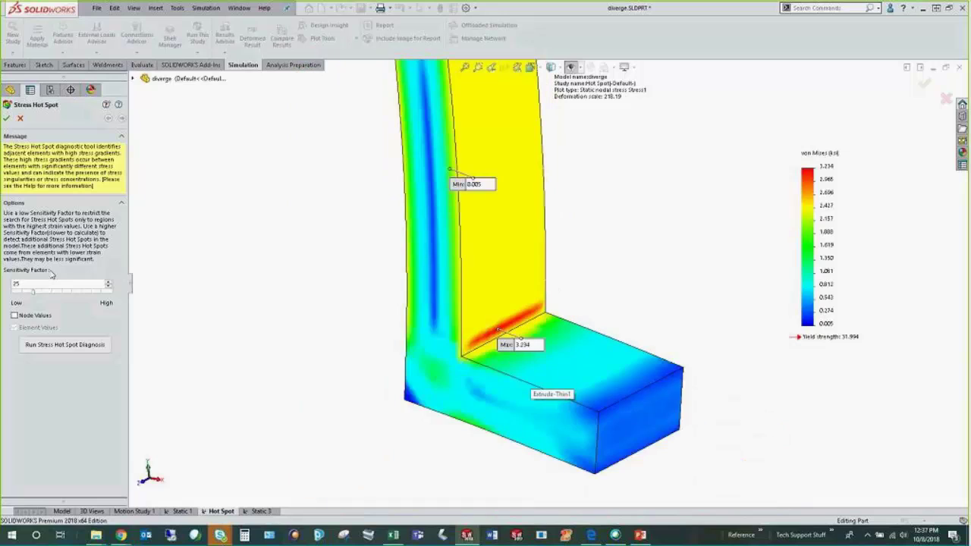
{"action": "left_click", "coordinate": [33, 292]}
{"action": "left_click_drag", "start_coordinate": [21, 296], "coordinate": [63, 302]}
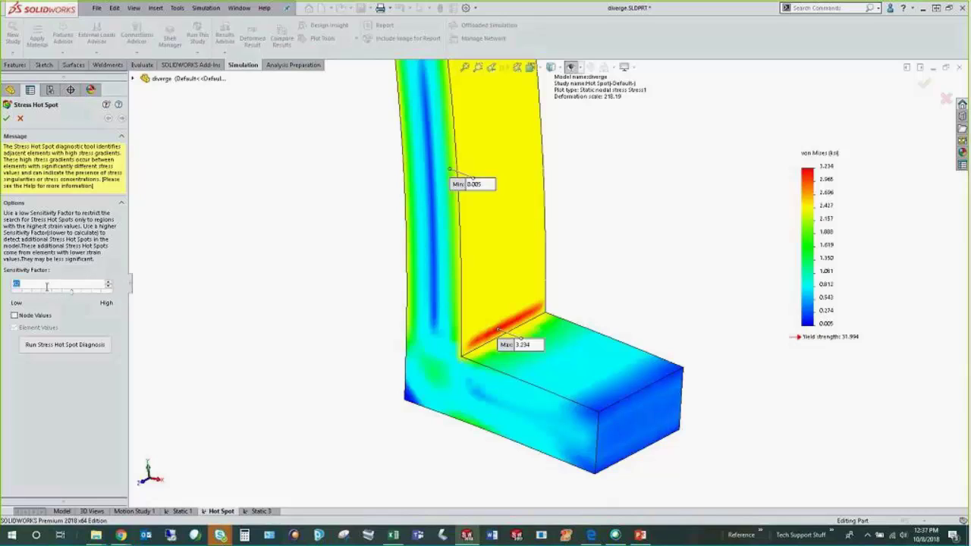
{"action": "left_click_drag", "start_coordinate": [69, 297], "coordinate": [61, 298]}
{"action": "left_click", "coordinate": [61, 346]}
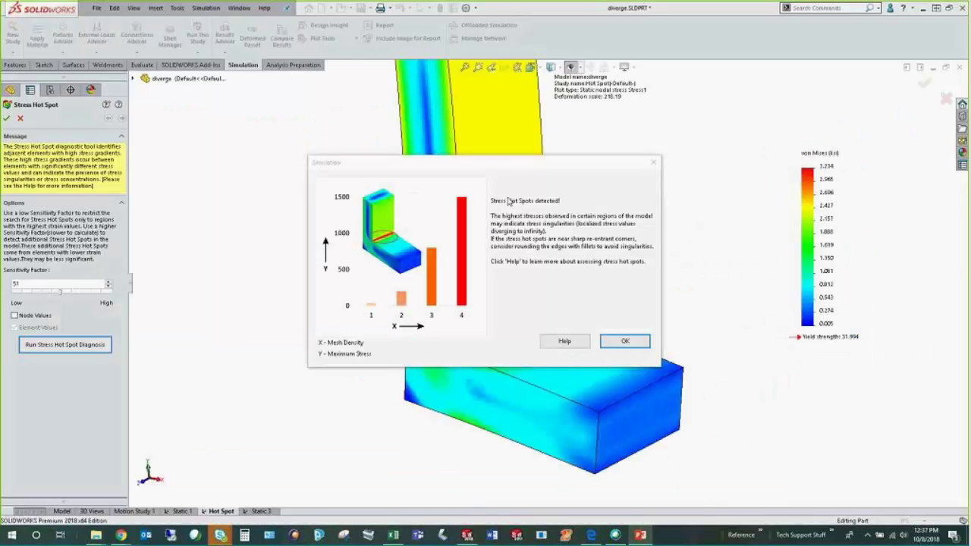
Acknowledge the hot spot diagnosis, isolate the stress hot spots, and inspect the elements along the inner corner edge.
{"action": "left_click", "coordinate": [624, 341]}
{"action": "scroll", "coordinate": [535, 312], "scroll_direction": "down", "scroll_amount": 4}
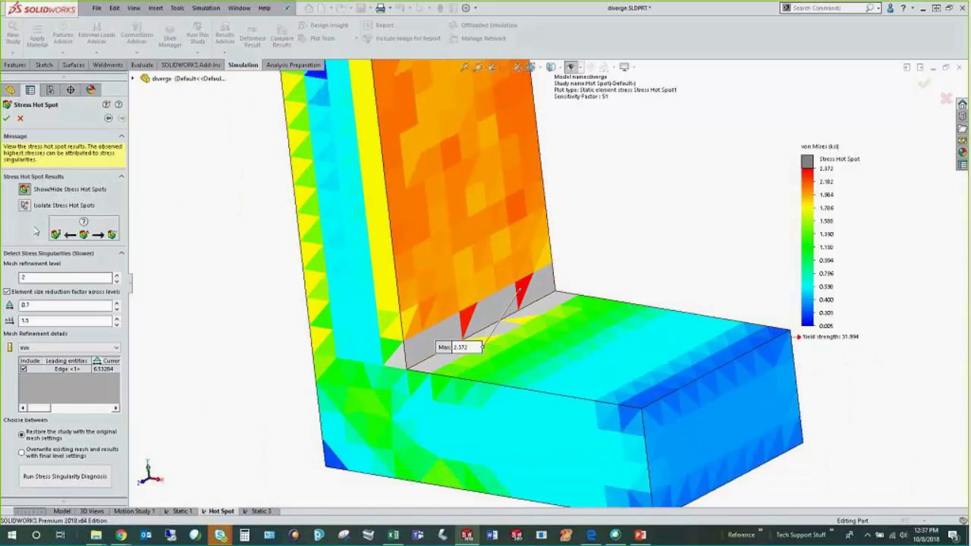
{"action": "left_click", "coordinate": [30, 211]}
{"action": "scroll", "coordinate": [531, 394], "scroll_direction": "down", "scroll_amount": 2}
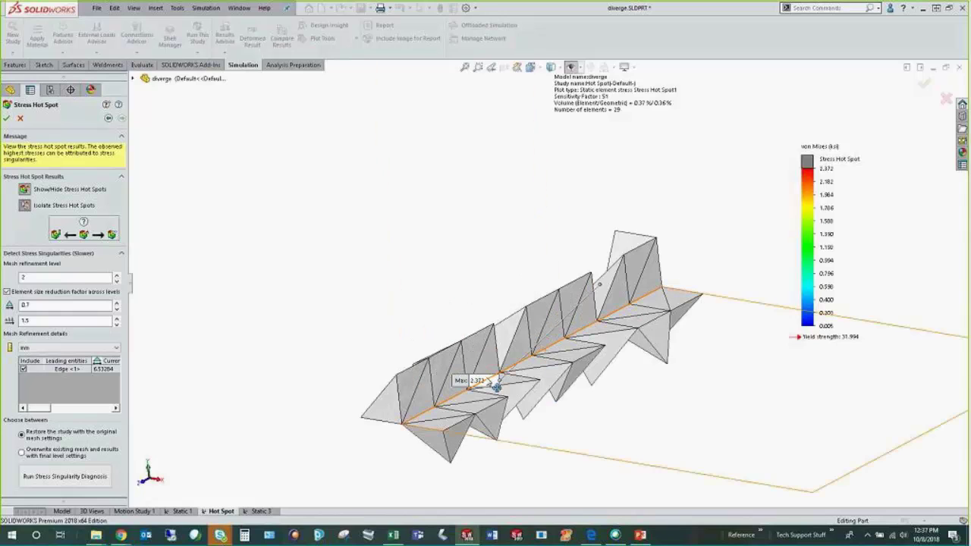
{"action": "scroll", "coordinate": [497, 383], "scroll_direction": "up", "scroll_amount": 5}
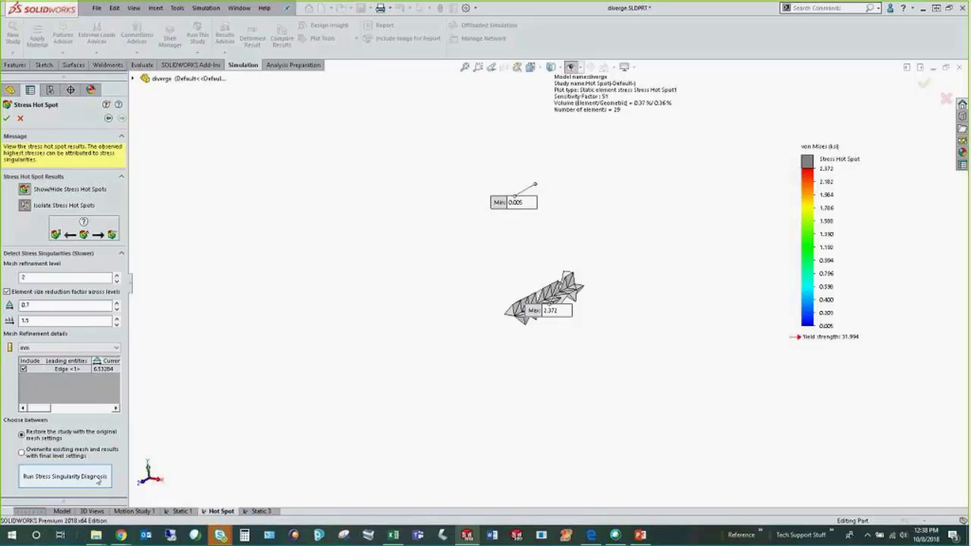
Run the Stress Singularity diagnosis at mesh refinement level 2, then plot the convergence graph for the leading edge, review it and dismiss it.
{"action": "left_click", "coordinate": [73, 484]}
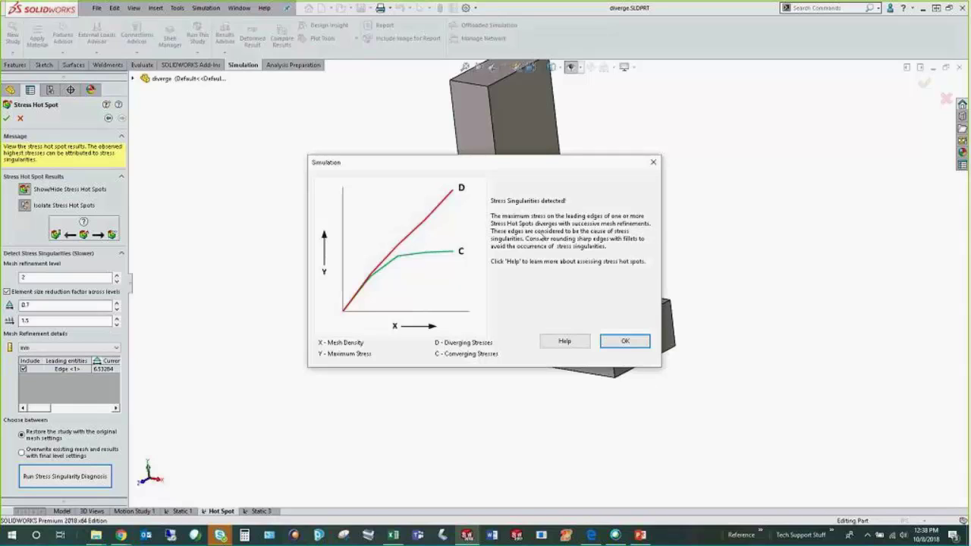
{"action": "left_click", "coordinate": [624, 341]}
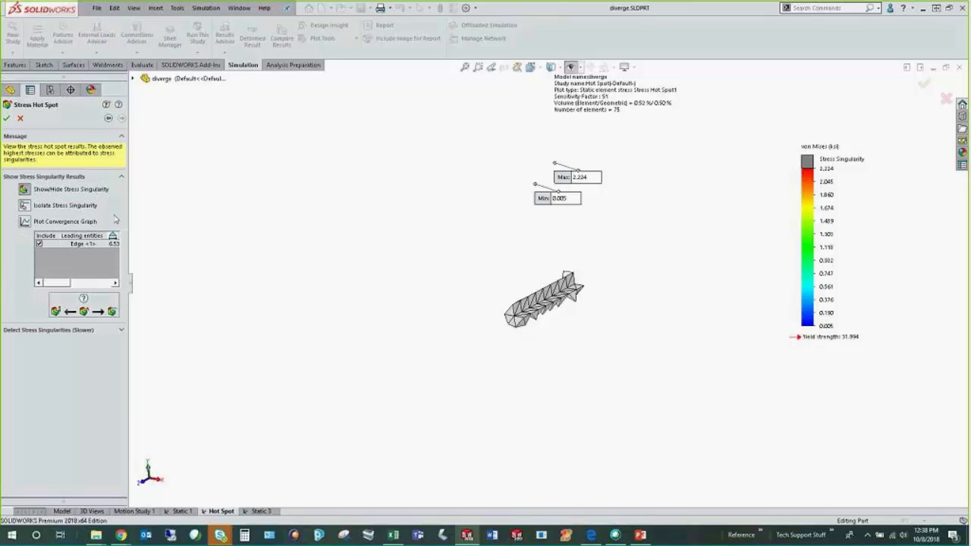
{"action": "scroll", "coordinate": [557, 323], "scroll_direction": "down", "scroll_amount": 3}
{"action": "scroll", "coordinate": [565, 338], "scroll_direction": "up", "scroll_amount": 5}
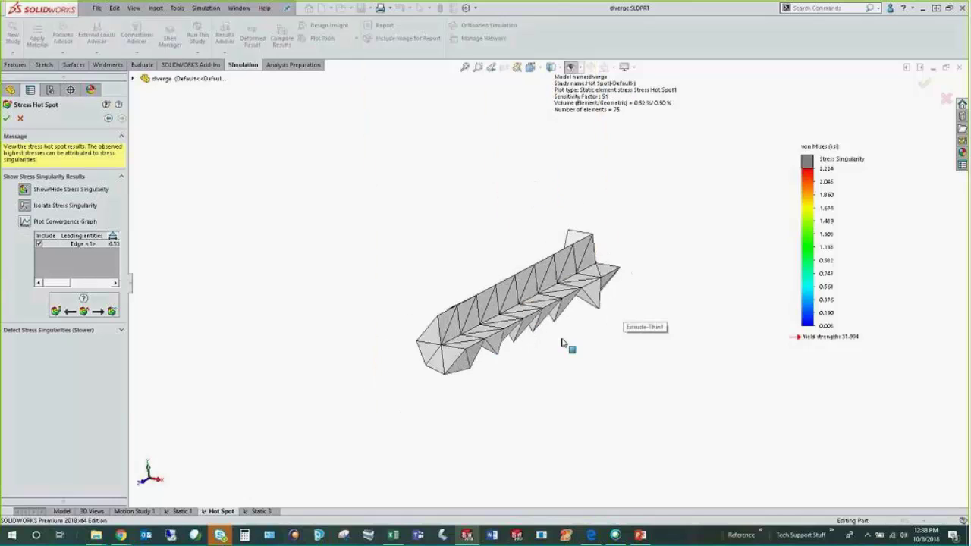
{"action": "left_click", "coordinate": [24, 221]}
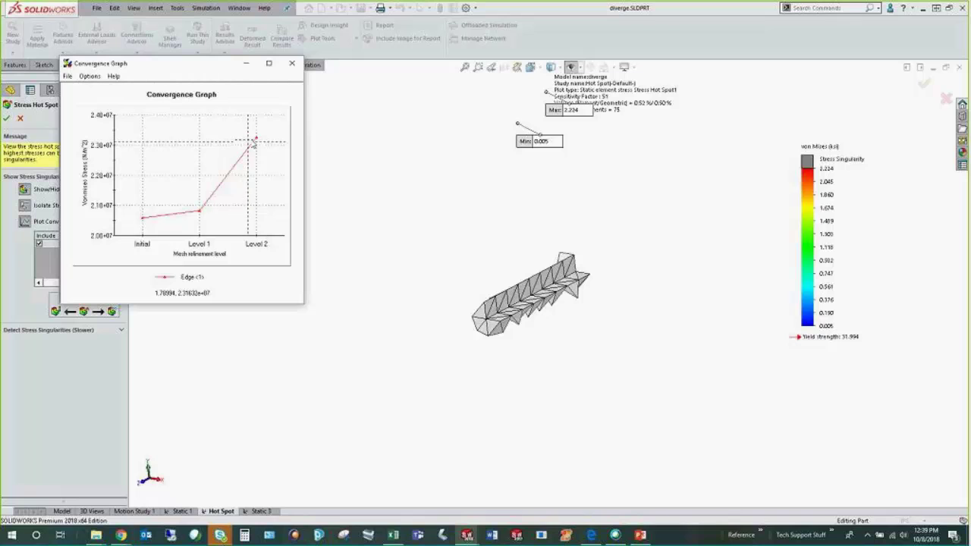
{"action": "left_click", "coordinate": [291, 63]}
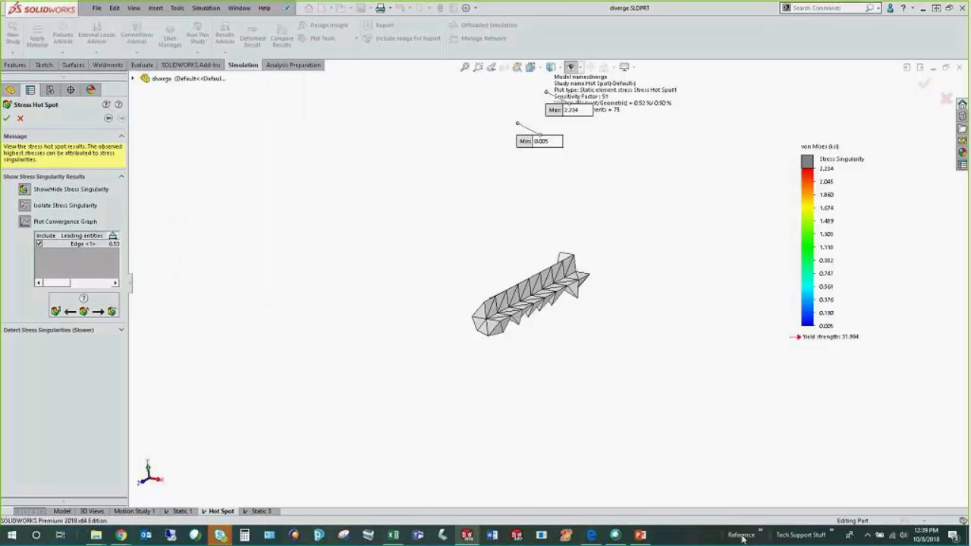
Switch to the PowerPoint presentation, start the slide show from the Hot Spot slide, and advance to the summary slide.
{"action": "left_click", "coordinate": [639, 534]}
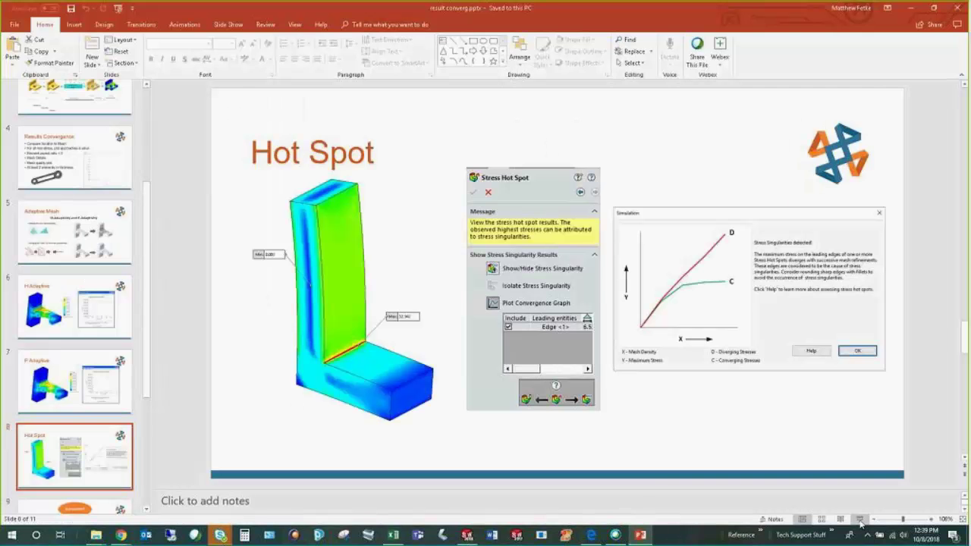
{"action": "left_click", "coordinate": [863, 524]}
{"action": "left_click", "coordinate": [471, 355]}
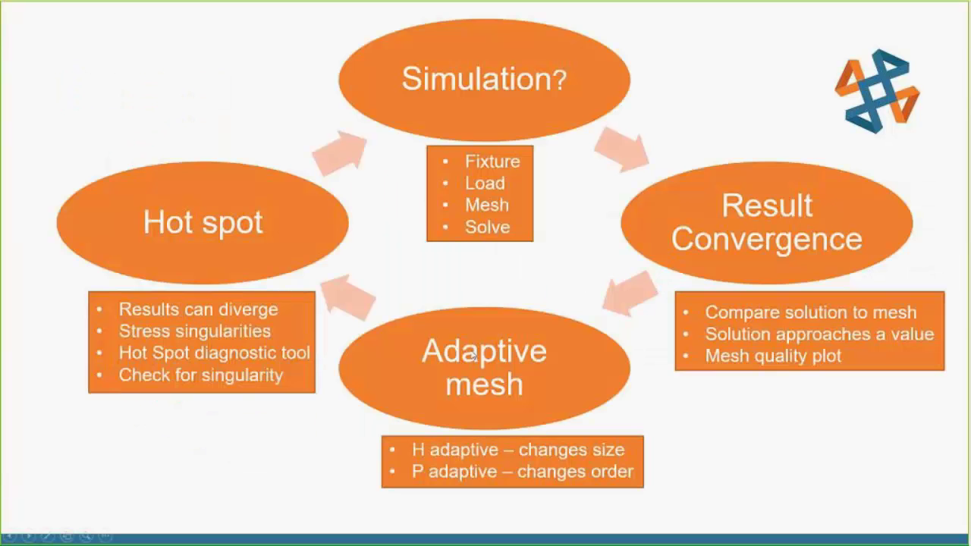